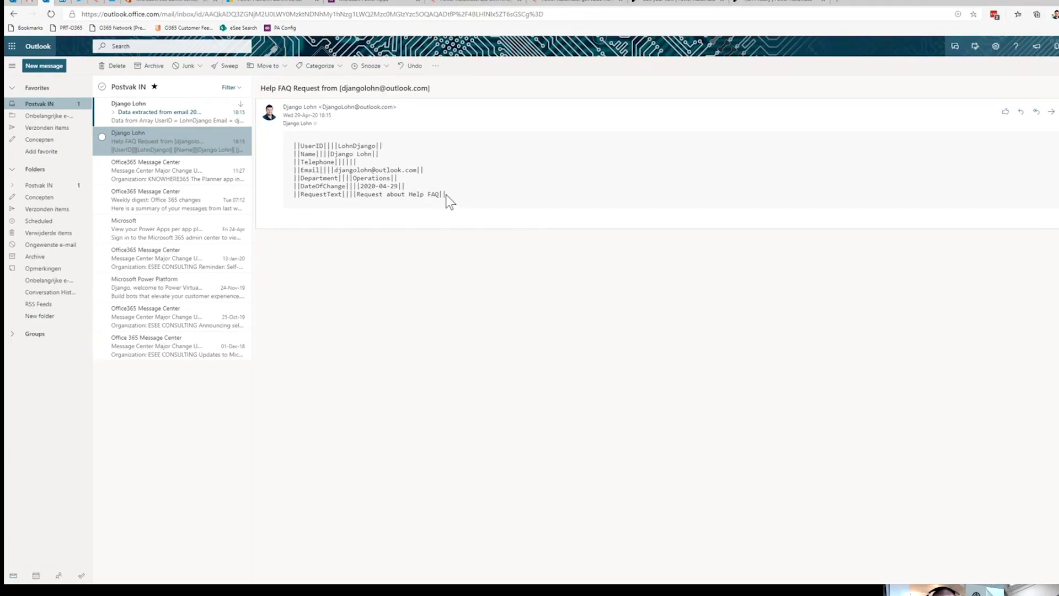
# - Examine the Help FAQ Request email's delimited body and, in Power Automate, the advanced settings of the new-email trigger
pyautogui.moveTo(445, 195); pyautogui.dragTo(291, 148)
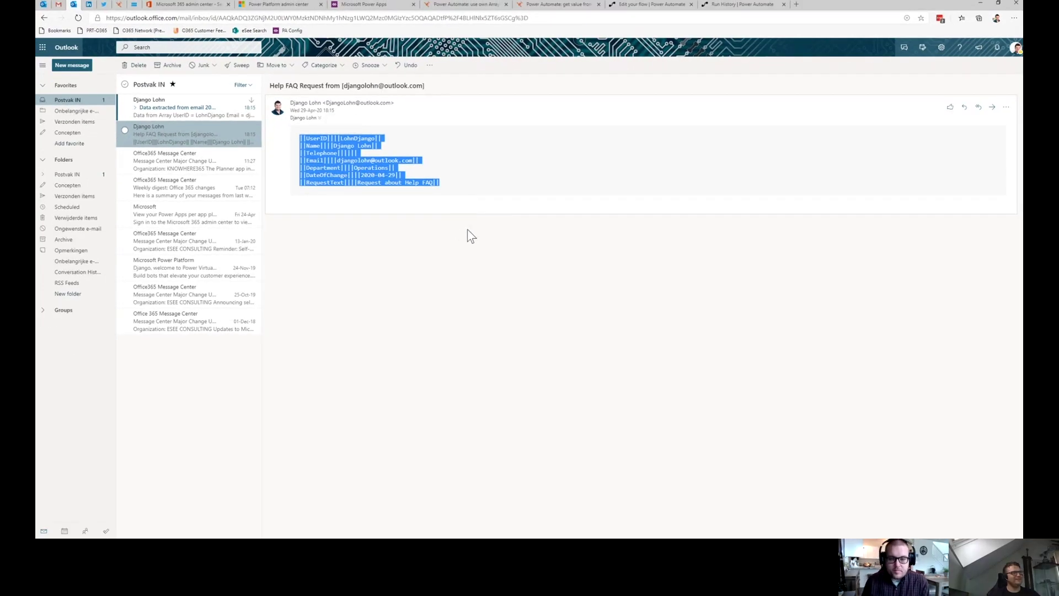
pyautogui.click(432, 178)
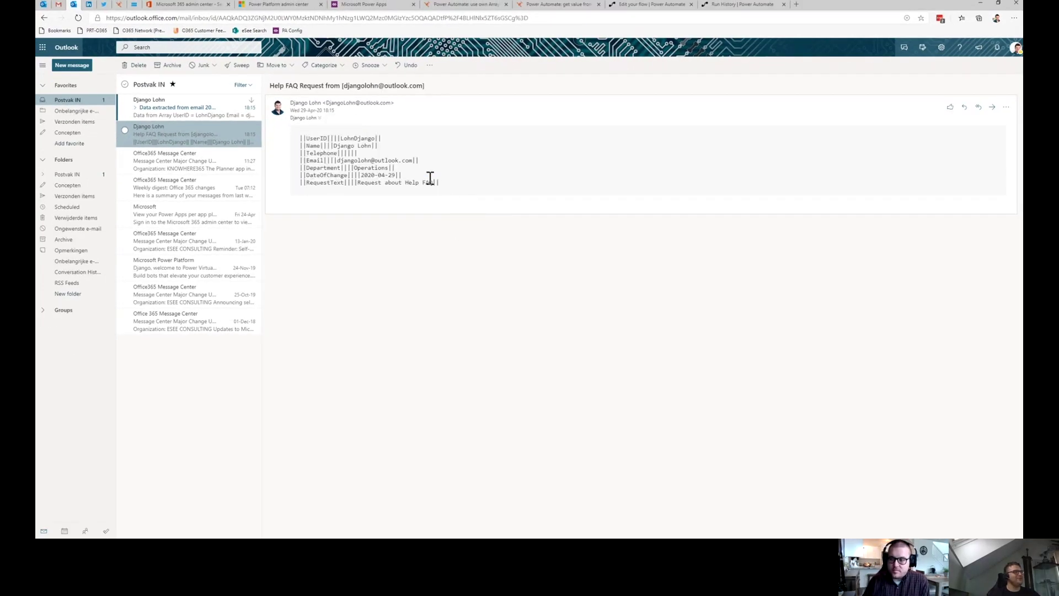
pyautogui.click(667, 10)
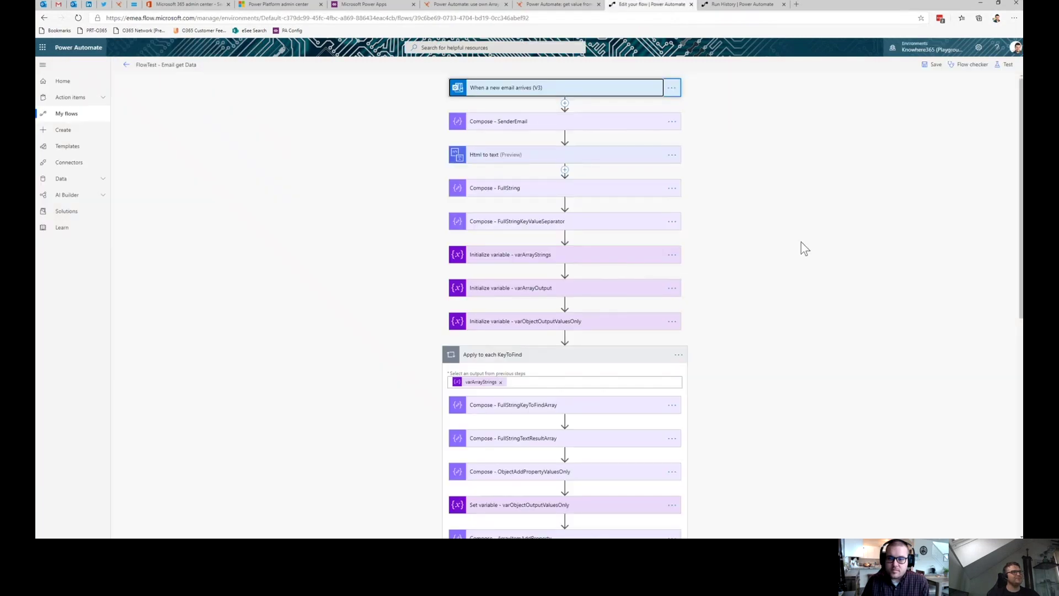
pyautogui.click(625, 100)
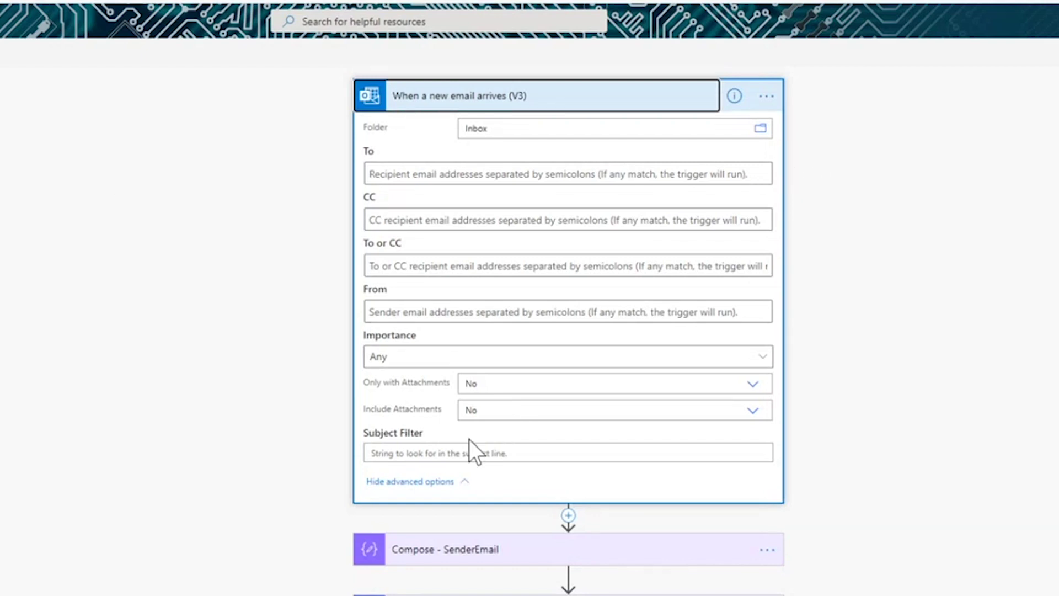
pyautogui.click(417, 451)
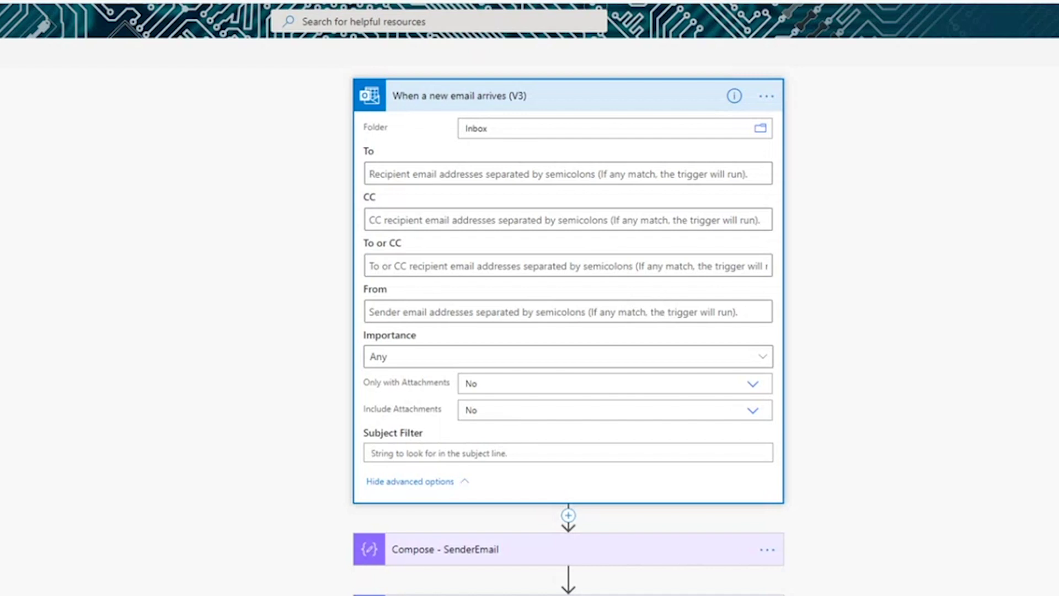
pyautogui.click(576, 110)
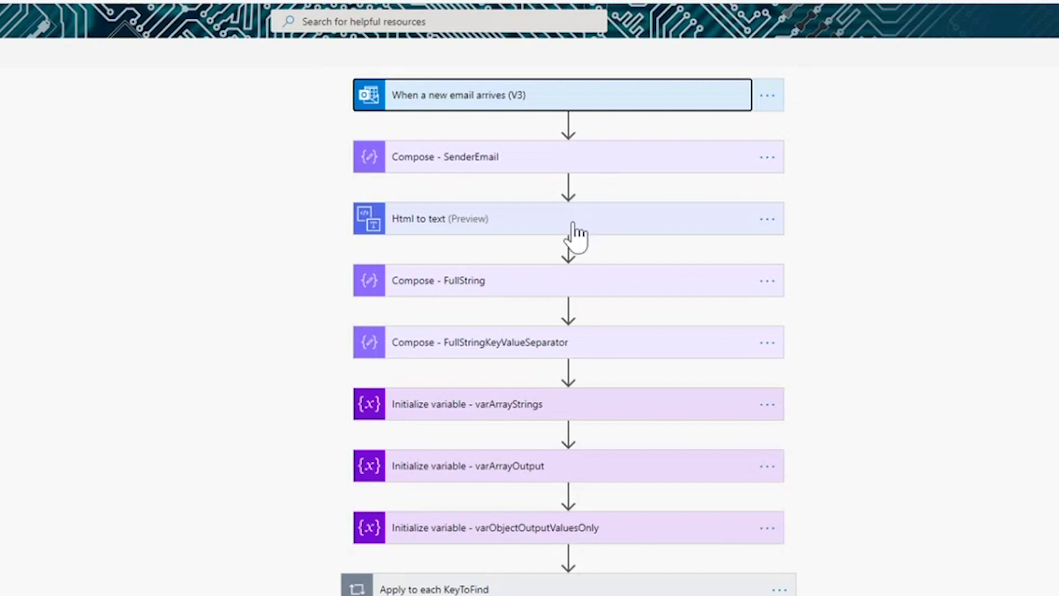
# - Expand the SenderEmail, Html to text, FullString and FullStringKeyValueSeparator actions to review their inputs
pyautogui.click(604, 158)
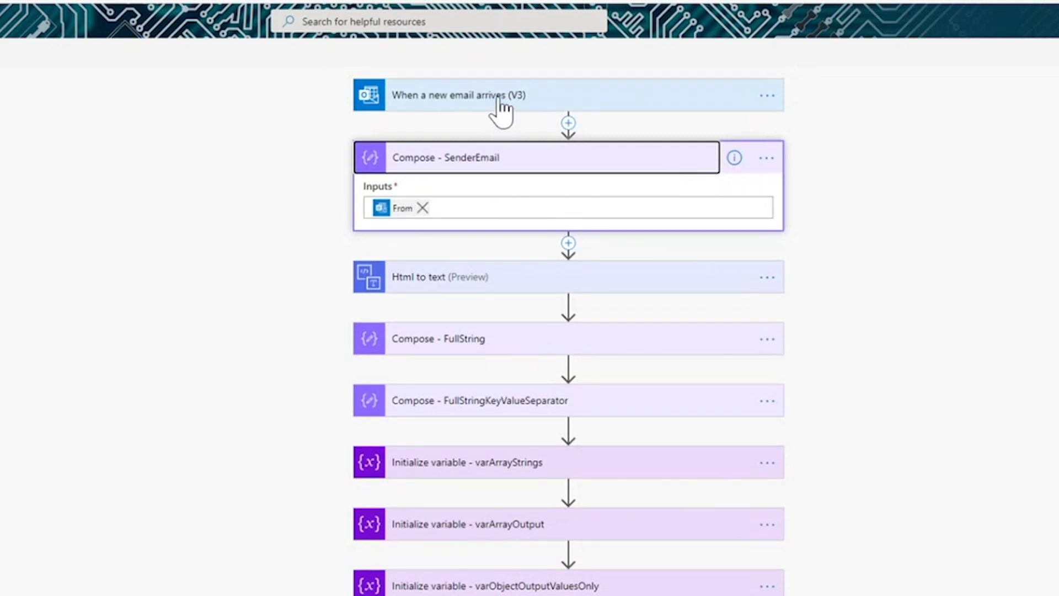
pyautogui.click(466, 287)
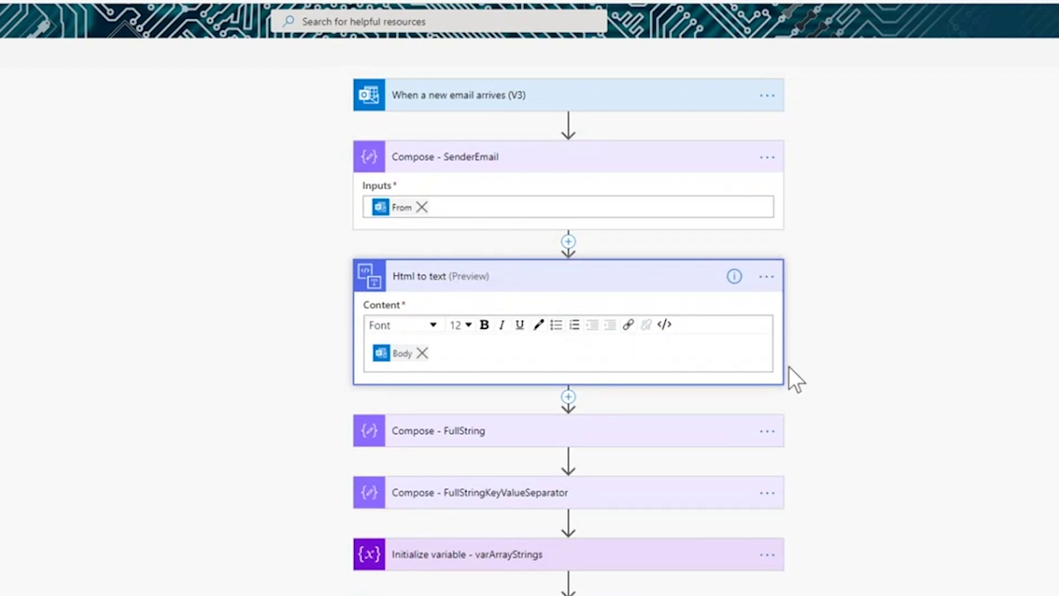
pyautogui.click(606, 447)
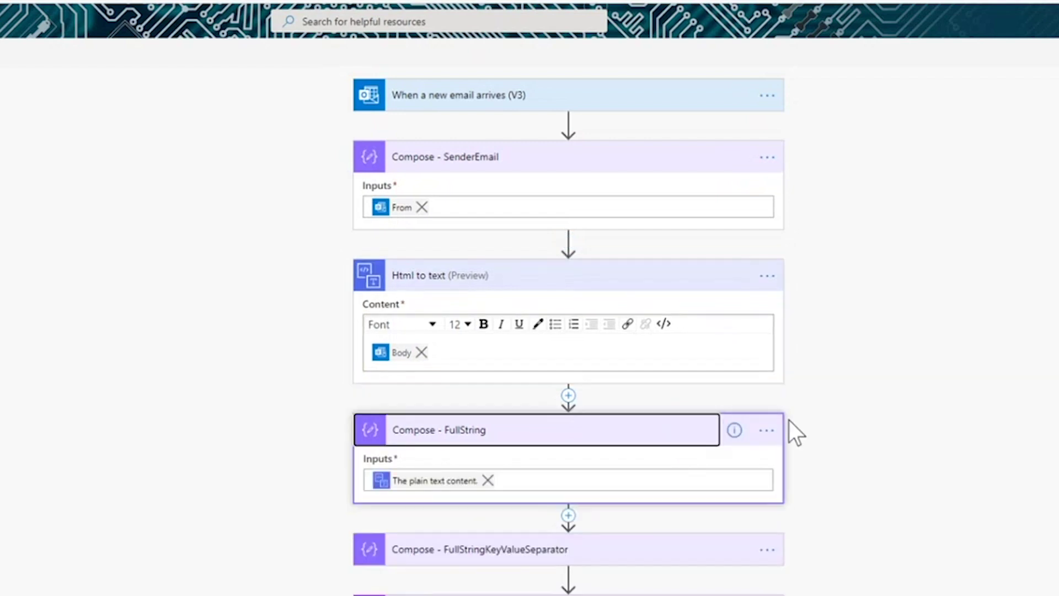
pyautogui.scroll(-5, 803, 423)
pyautogui.scroll(4, 773, 416)
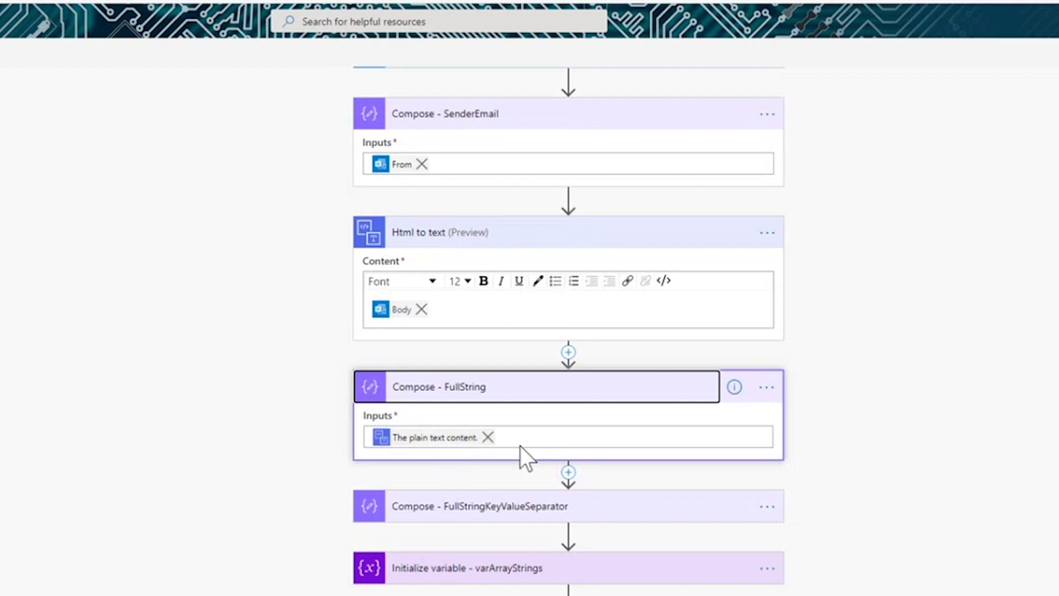
pyautogui.click(438, 506)
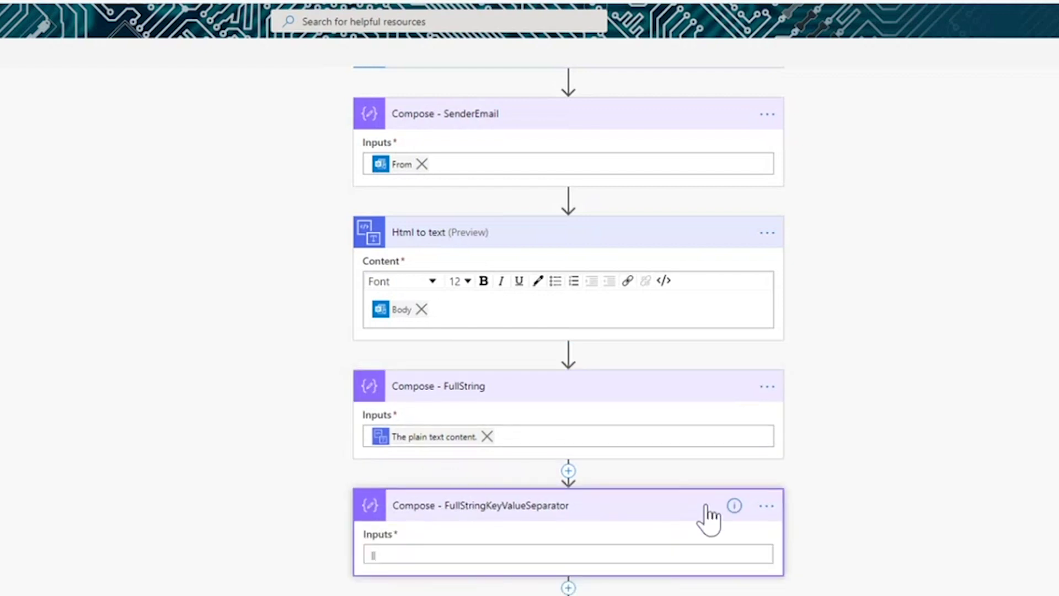
pyautogui.click(375, 554)
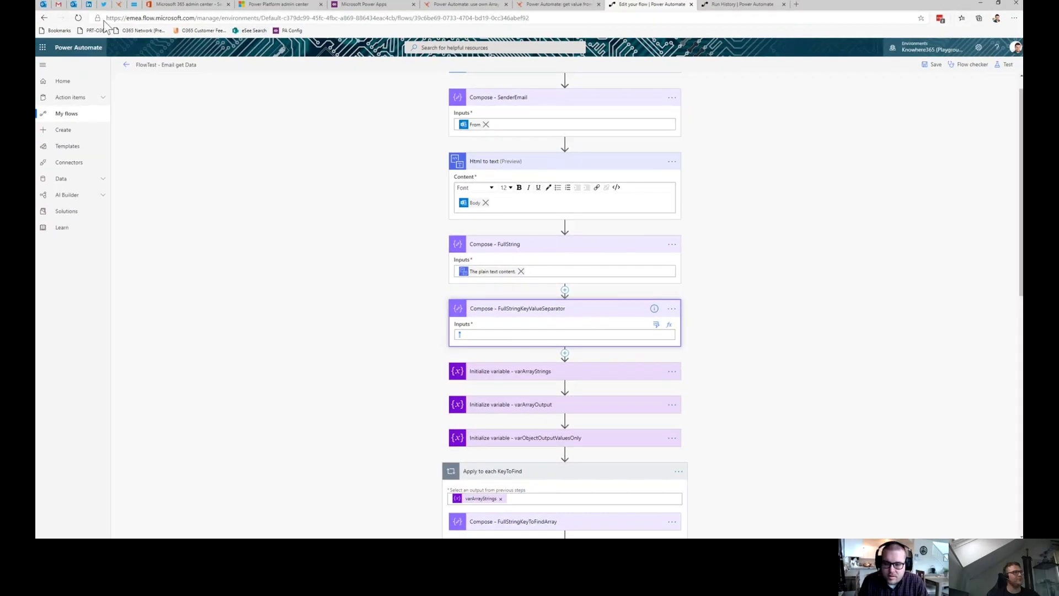
# - In Outlook, examine how the separators enclose the key and value on the email's UserID line
pyautogui.click(43, 4)
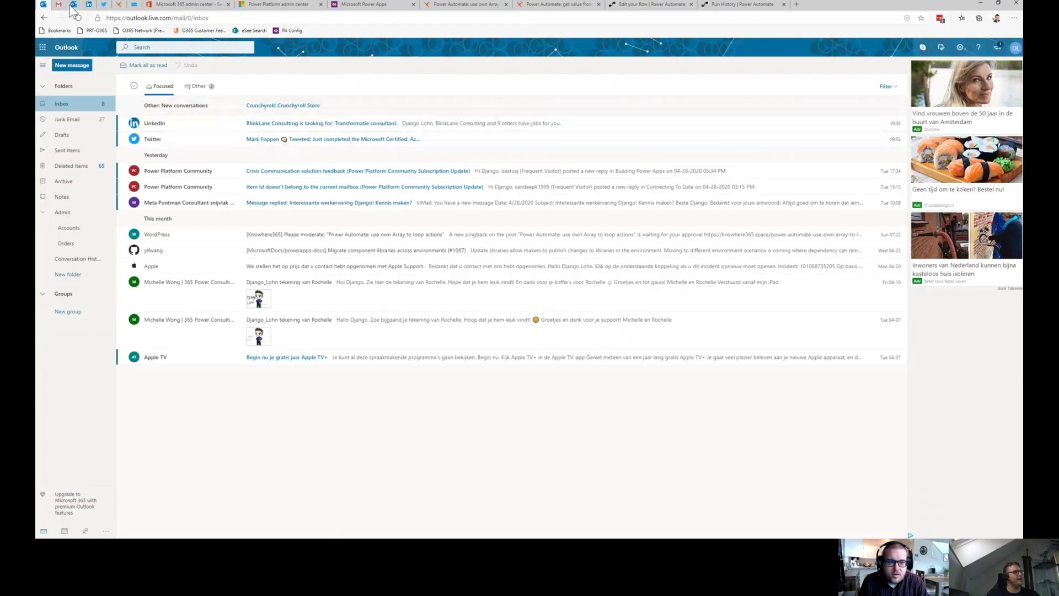
pyautogui.click(71, 6)
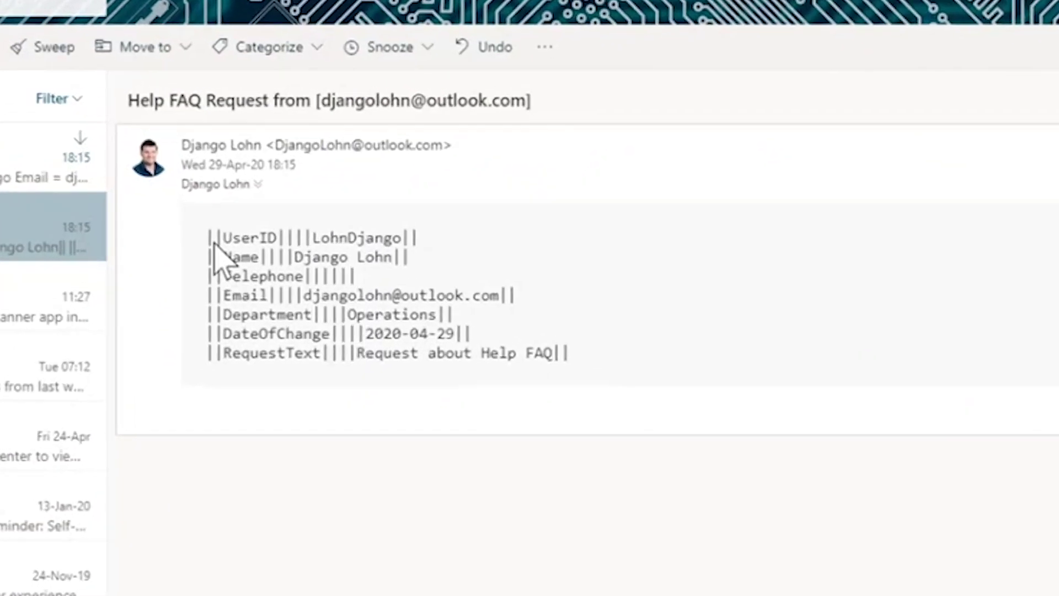
pyautogui.moveTo(303, 138); pyautogui.dragTo(306, 141)
pyautogui.click(207, 245)
pyautogui.moveTo(208, 242); pyautogui.dragTo(419, 240)
pyautogui.click(295, 243)
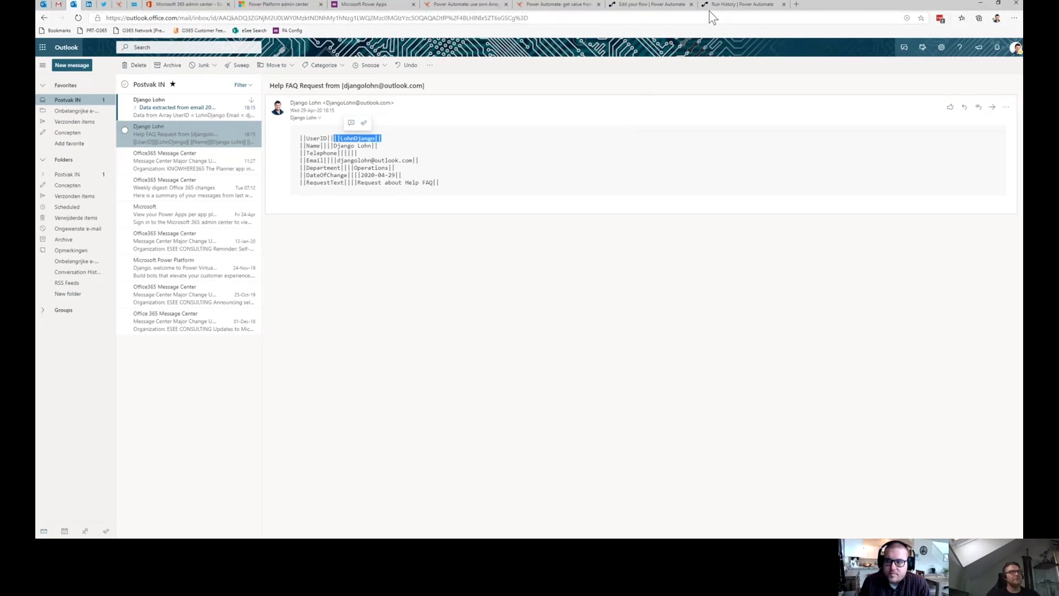
# - Back in Power Automate, try other separators such as "--" in the FullStringKeyValueSeparator action and restore "||"
pyautogui.click(651, 4)
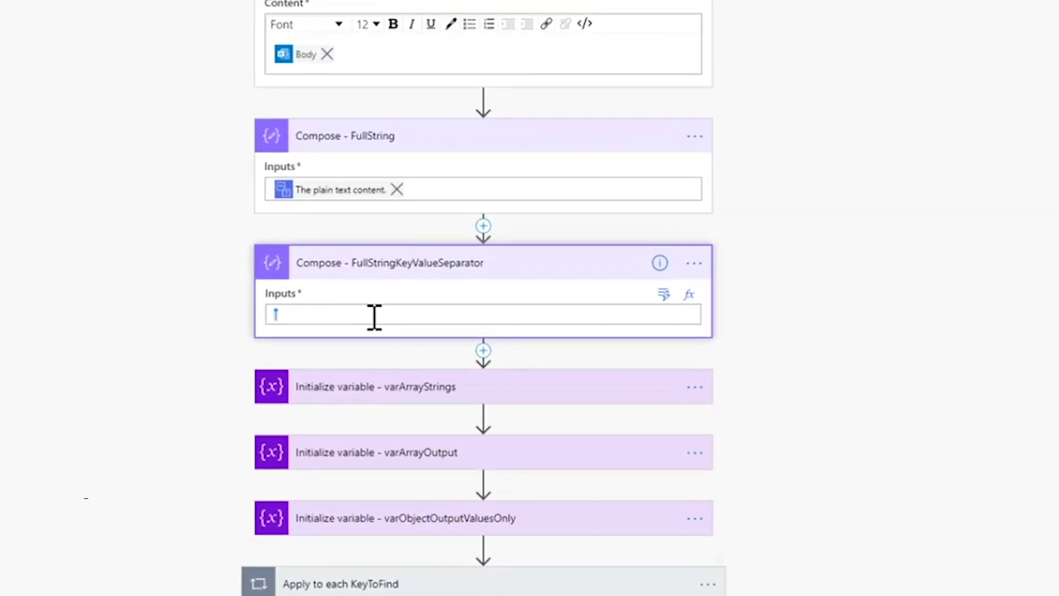
pyautogui.write('--')
pyautogui.hotkey('ctrl', 'a')
pyautogui.write('\\\\')
pyautogui.press('BackSpace')
pyautogui.press('BackSpace')
pyautogui.write('||')
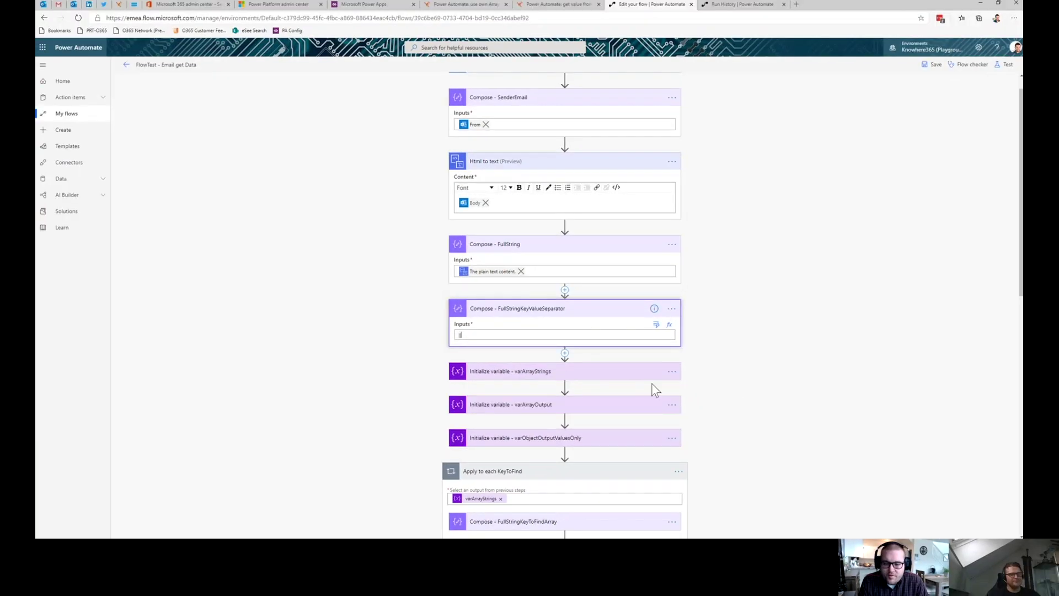
# - Expand the varArrayStrings variable initialization to show its full array value
pyautogui.scroll(-5, 775, 386)
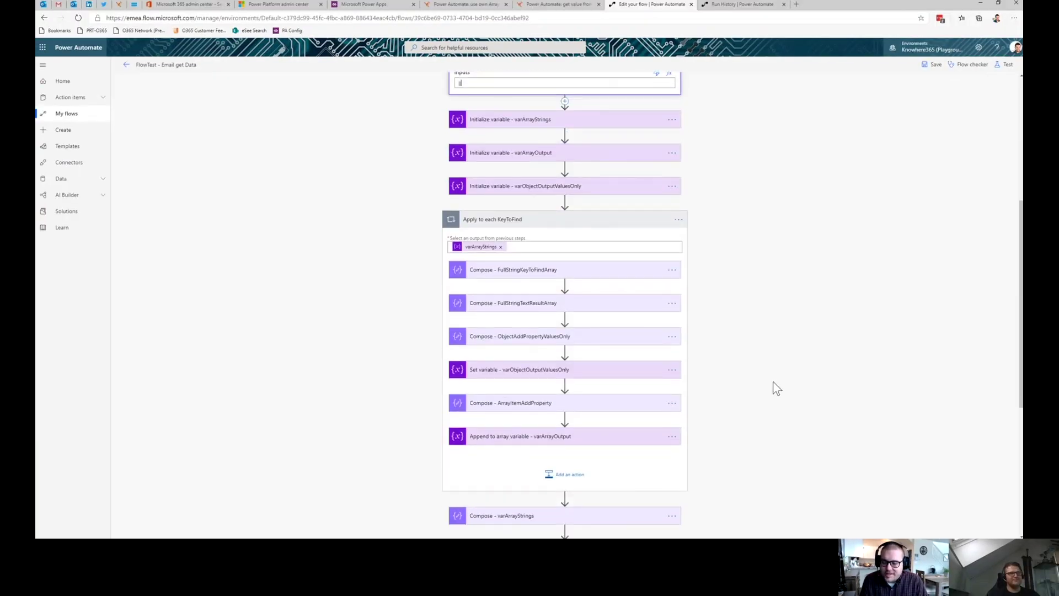
pyautogui.moveTo(1021, 292); pyautogui.dragTo(1021, 282)
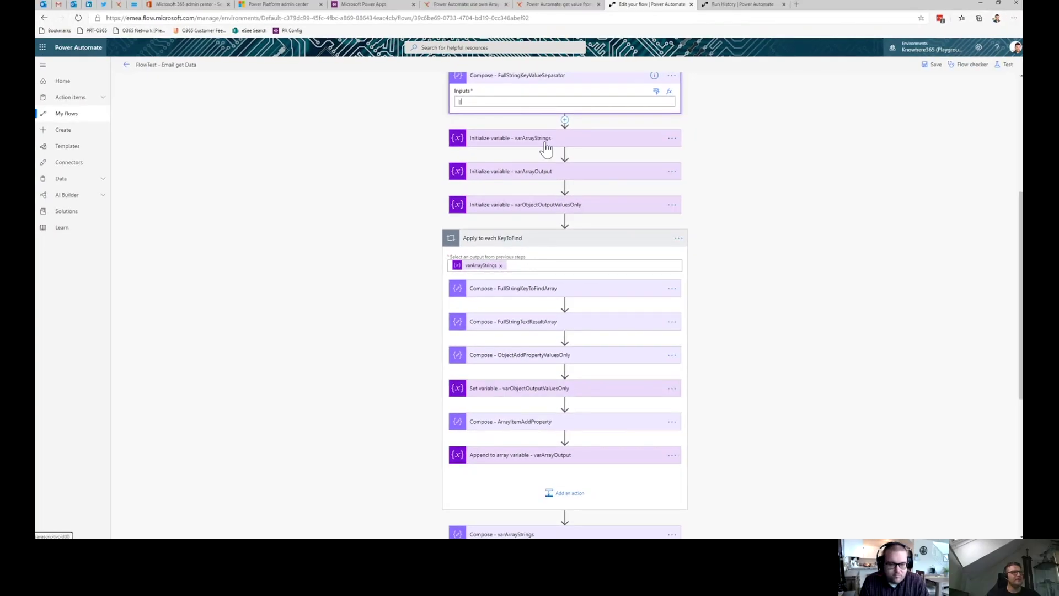
pyautogui.click(520, 196)
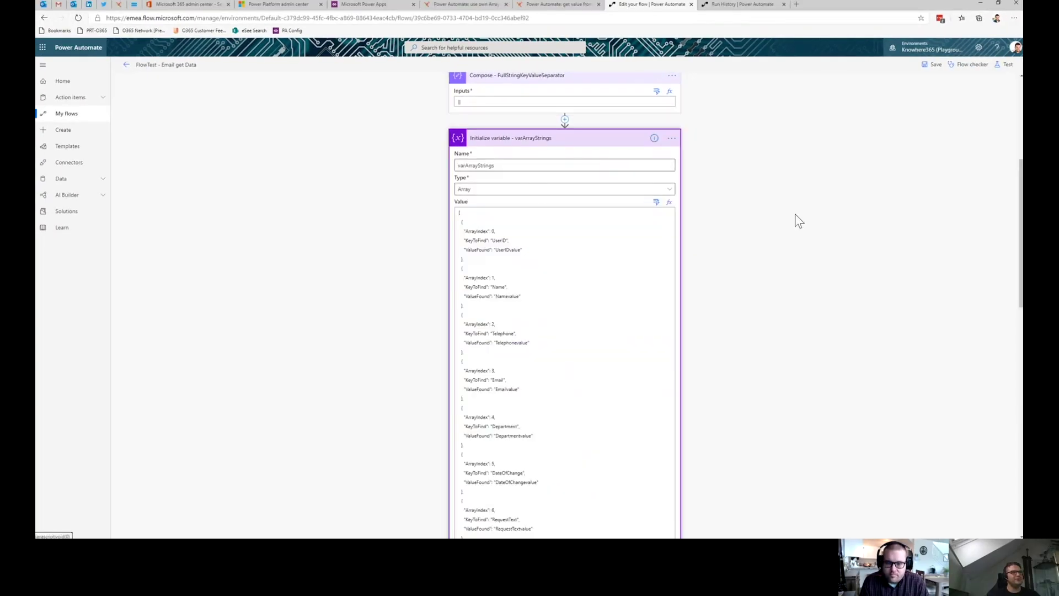
pyautogui.moveTo(1018, 202); pyautogui.dragTo(1019, 230)
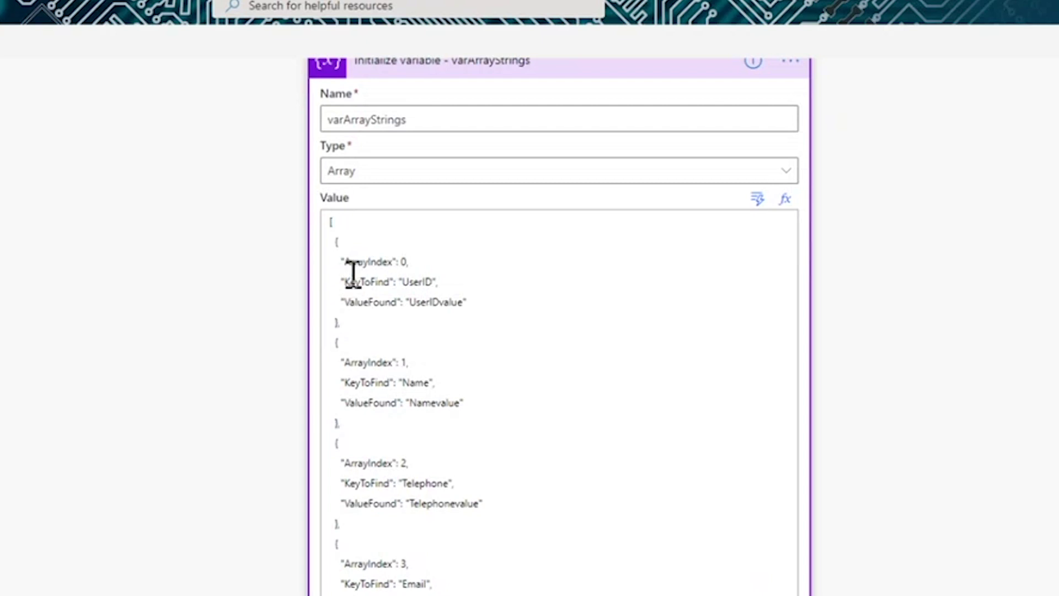
# - Examine the ArrayIndex, KeyToFind and ValueFound properties of the first object in the varArrayStrings array, including its UserID key
pyautogui.doubleClick(360, 262)
pyautogui.doubleClick(358, 283)
pyautogui.doubleClick(360, 302)
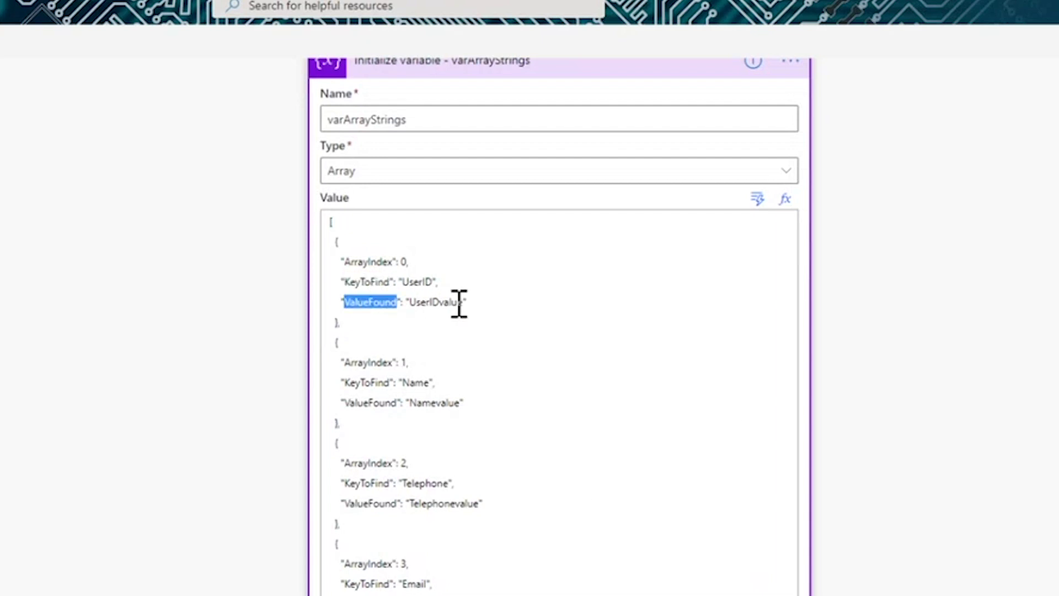
pyautogui.moveTo(478, 303); pyautogui.dragTo(342, 302)
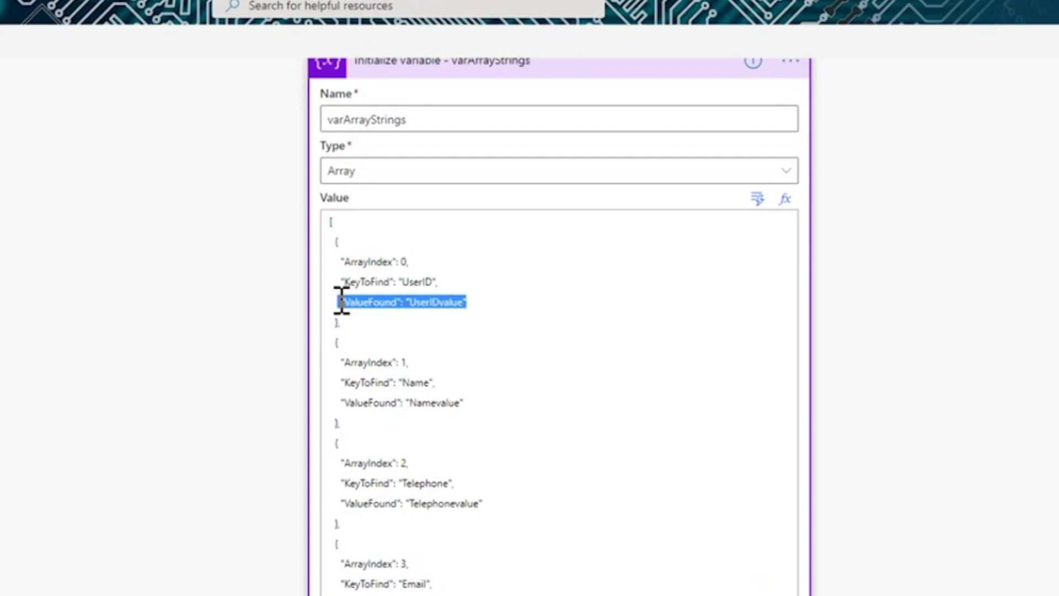
pyautogui.click(403, 320)
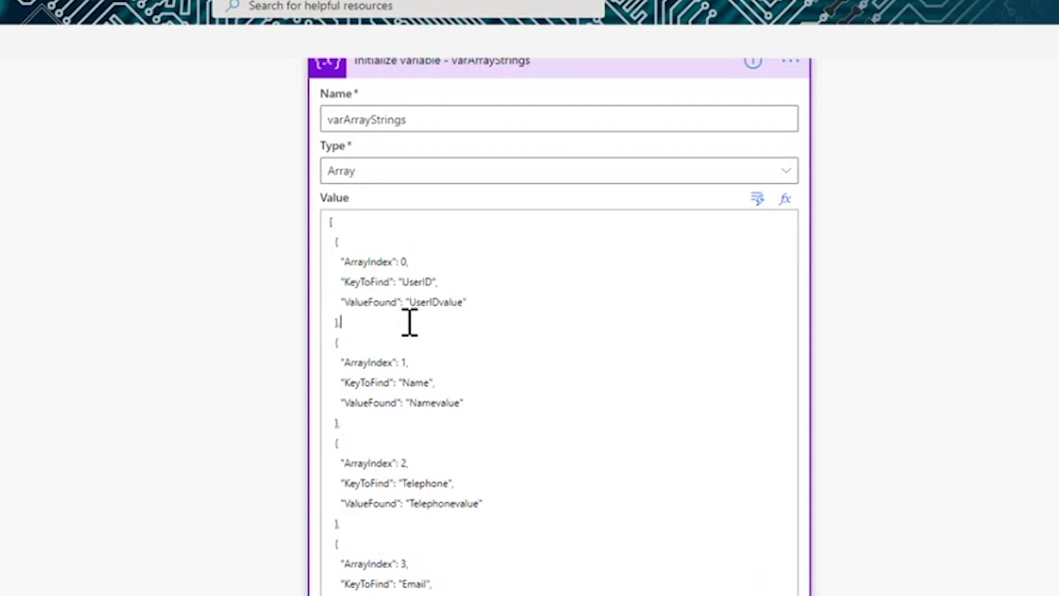
pyautogui.doubleClick(369, 281)
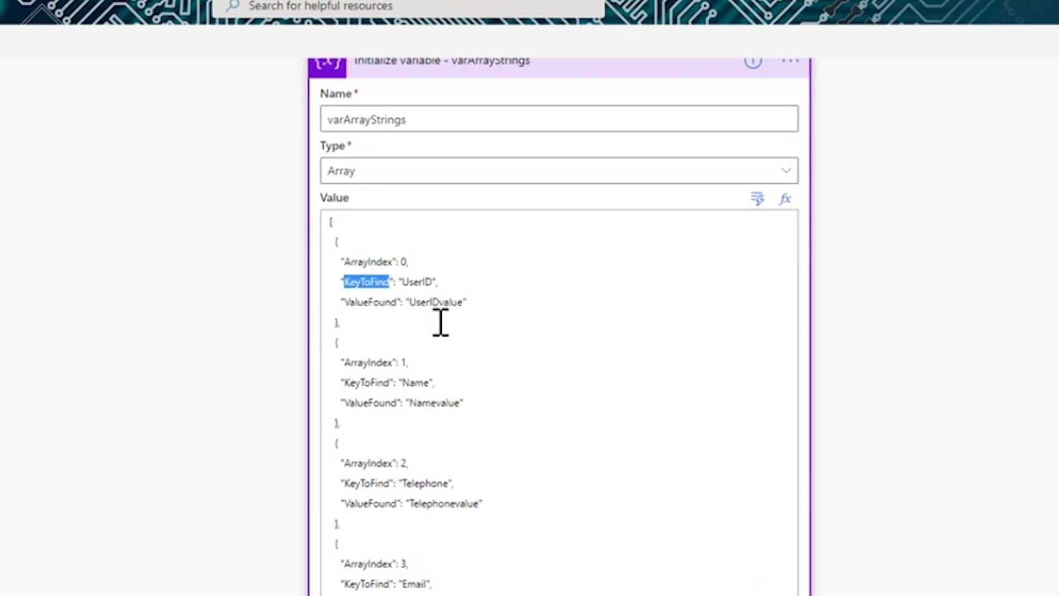
pyautogui.doubleClick(422, 281)
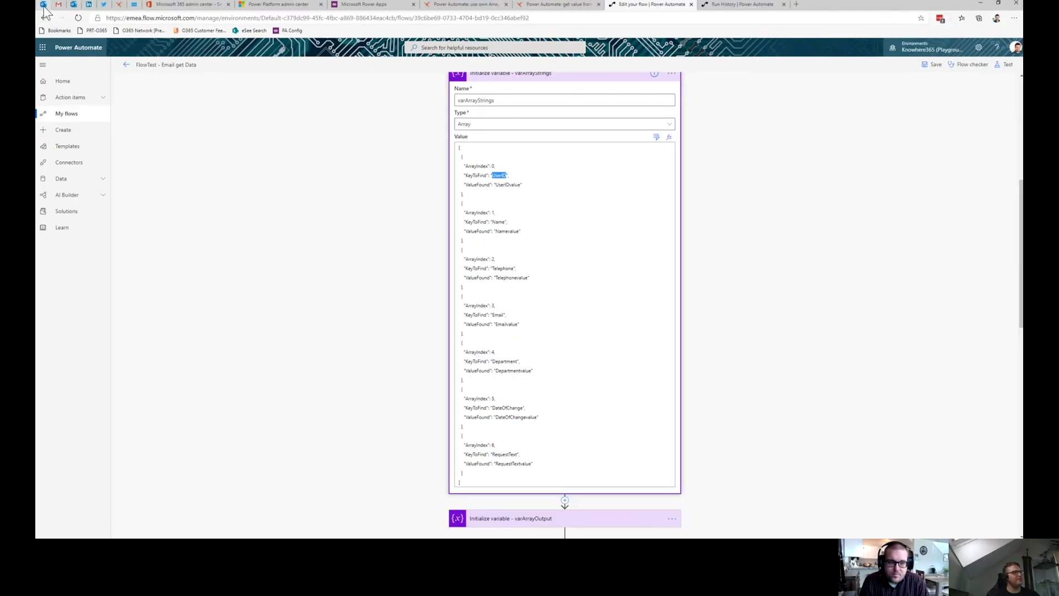
# - In Outlook, check the email's key names one by one: UserID, Name, Telephone, Email, Department and DateOfChange
pyautogui.click(75, 5)
pyautogui.doubleClick(316, 140)
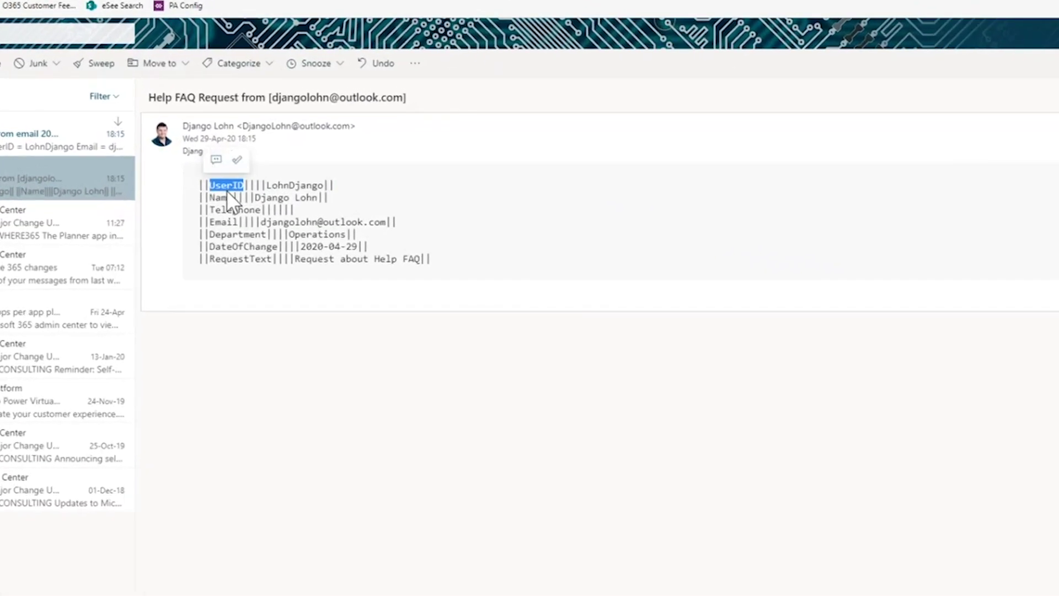
pyautogui.doubleClick(223, 197)
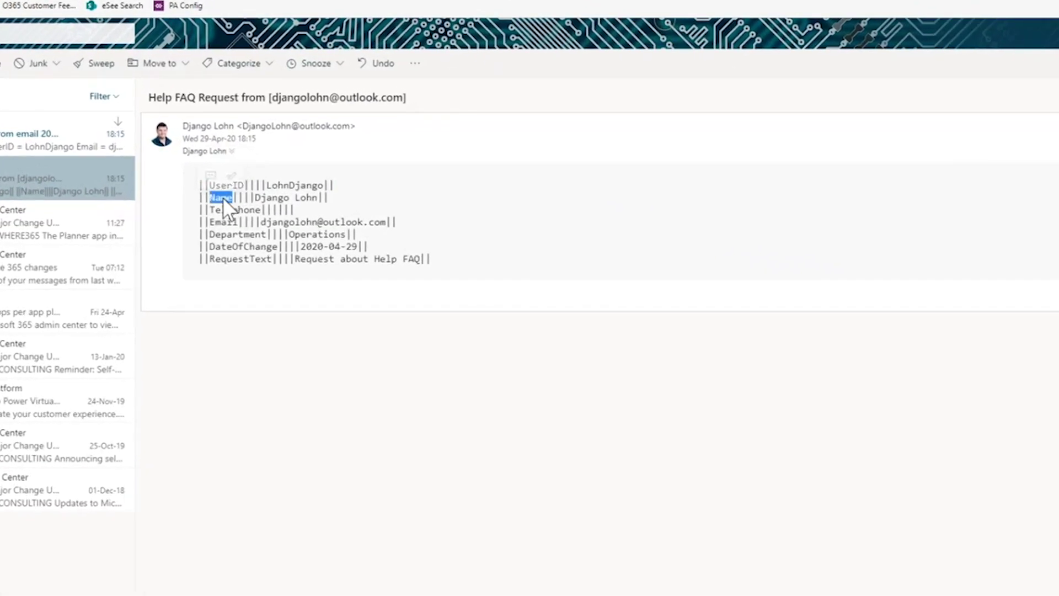
pyautogui.doubleClick(224, 211)
pyautogui.click(226, 220)
pyautogui.doubleClick(239, 210)
pyautogui.doubleClick(216, 221)
pyautogui.doubleClick(233, 237)
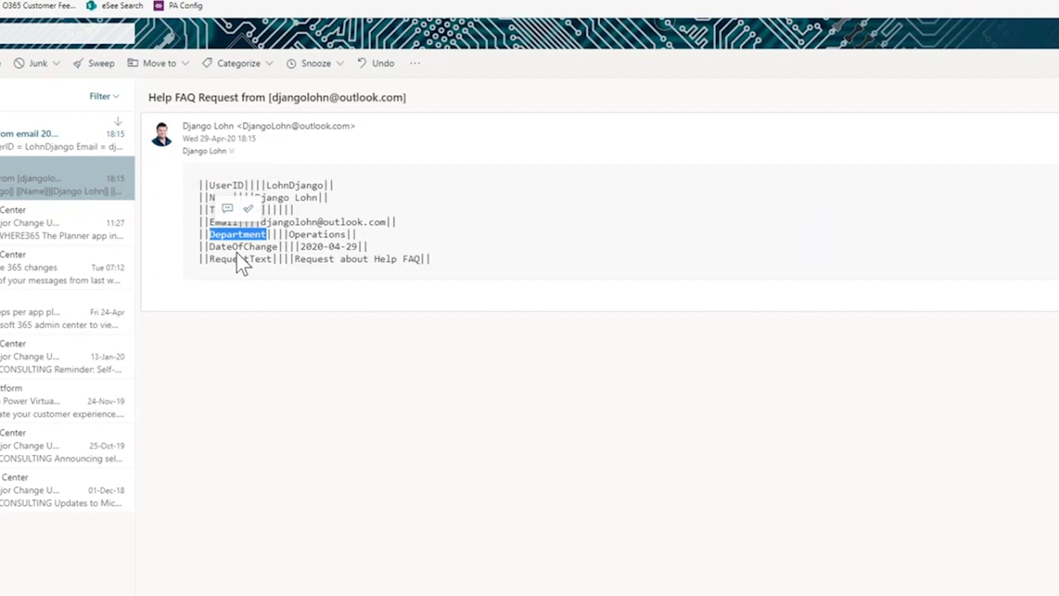
pyautogui.doubleClick(236, 249)
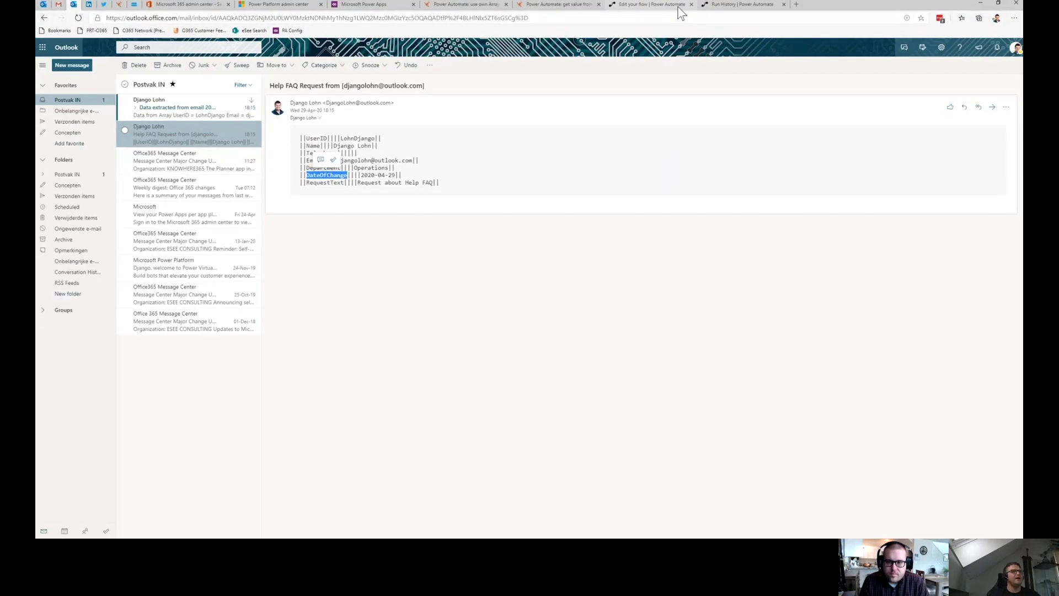
# - Return to the flow in Power Automate and compare the array's ArrayIndex and KeyToFind entries with the email's keys
pyautogui.click(633, 5)
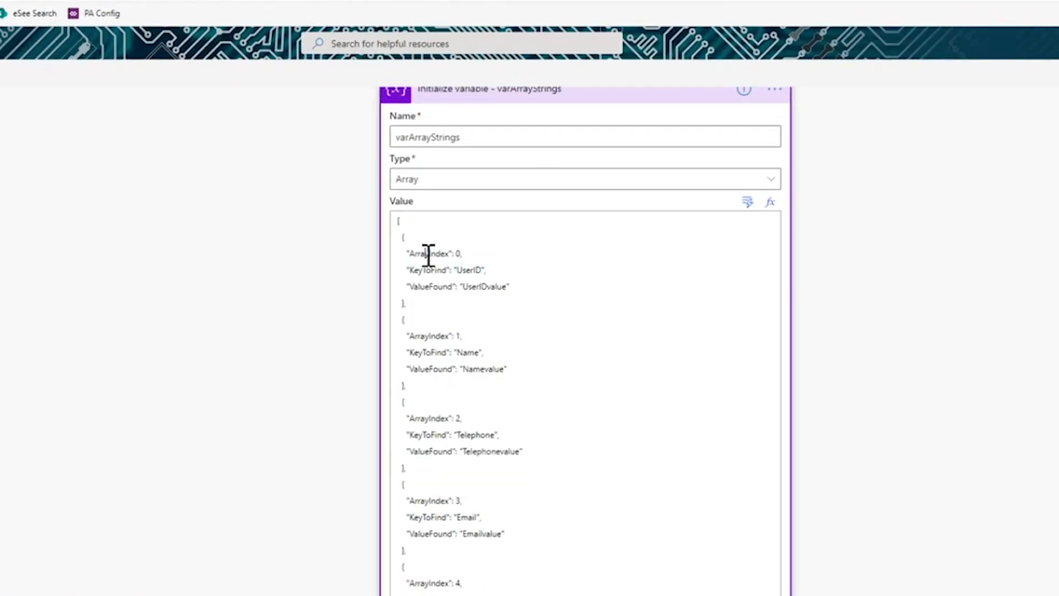
pyautogui.doubleClick(428, 255)
pyautogui.doubleClick(429, 270)
# - Collapse the Apply to each KeyToFind loop to review the varArrayStrings entries alongside the flow's closing actions
pyautogui.scroll(-5, 561, 452)
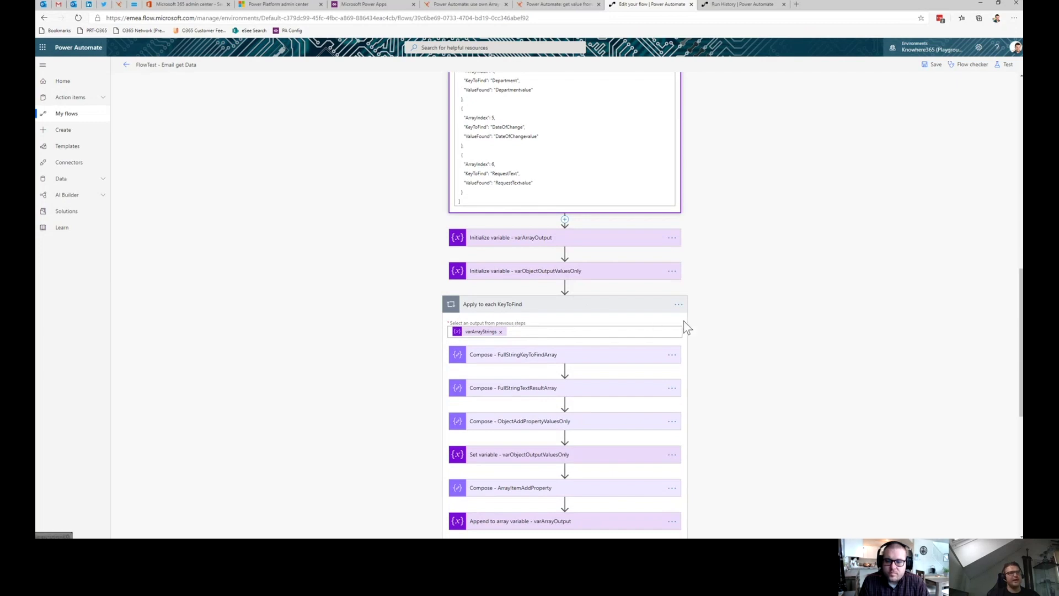
pyautogui.scroll(8, 730, 333)
pyautogui.scroll(-8, 723, 333)
pyautogui.click(545, 300)
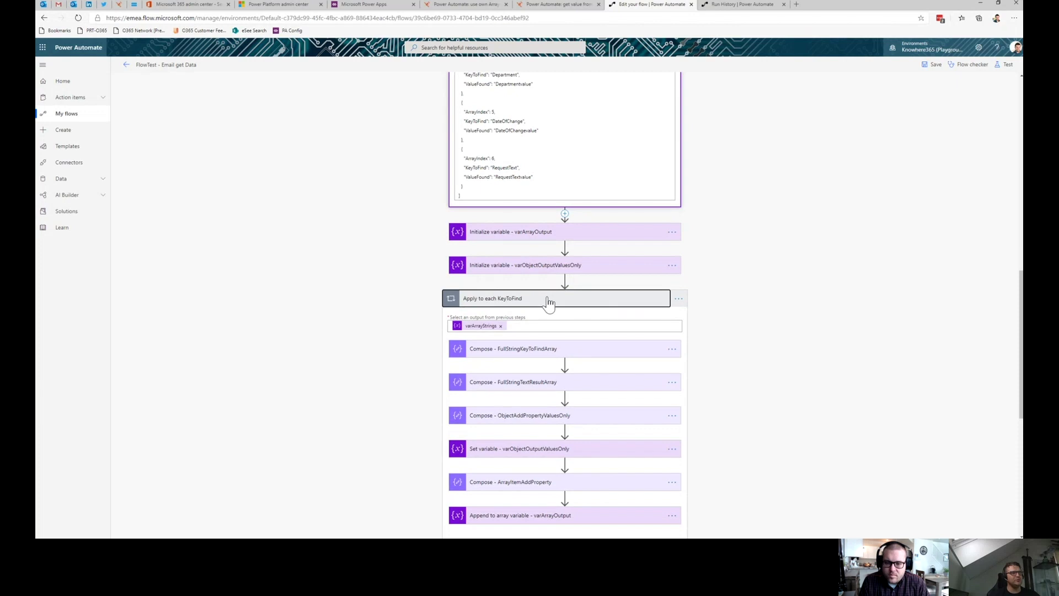
pyautogui.click(535, 434)
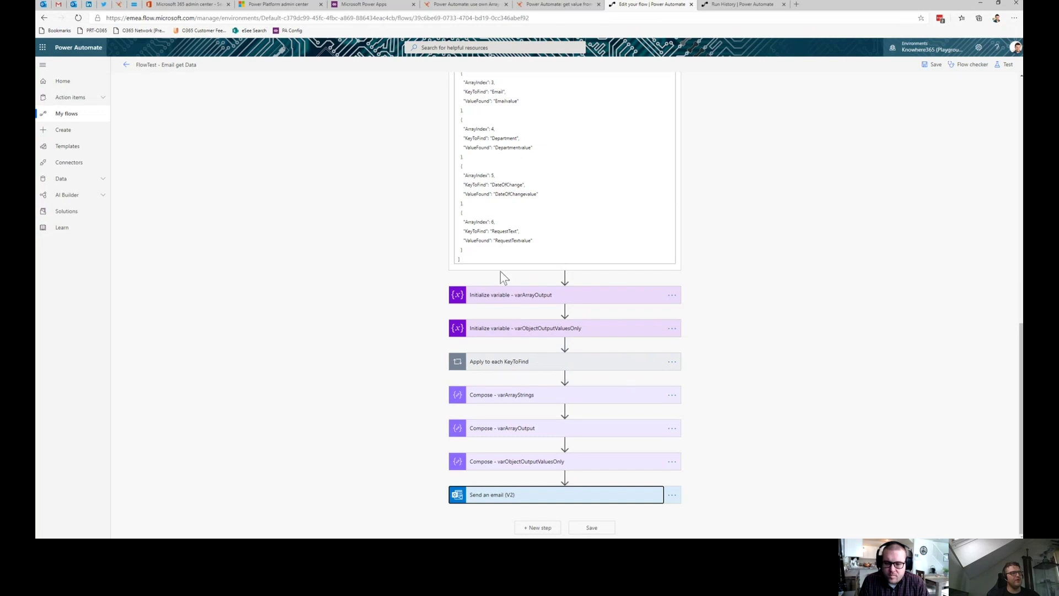
pyautogui.click(484, 212)
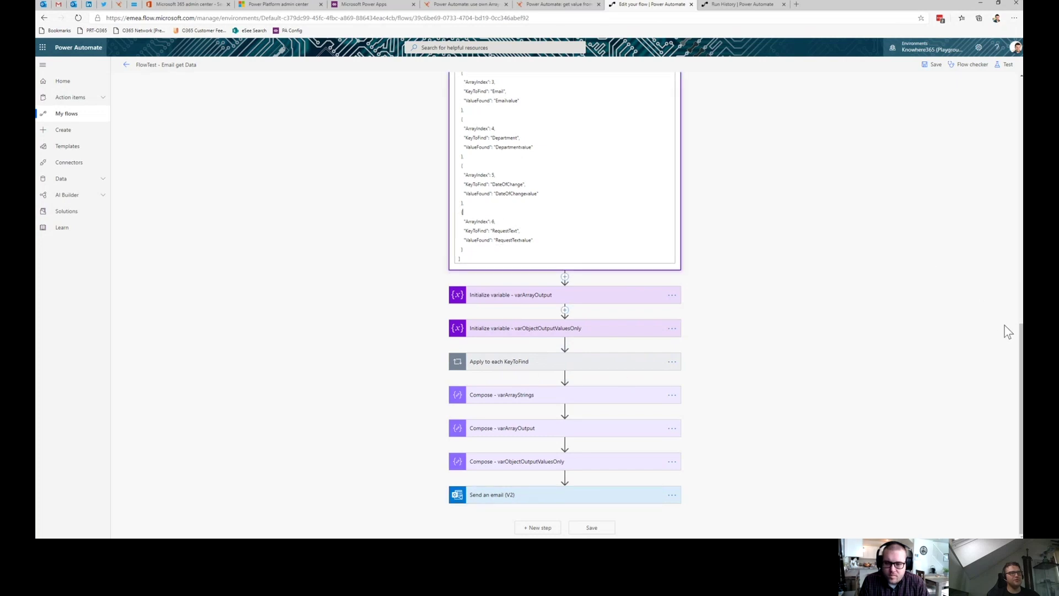
# - Review the varArrayStrings entries from ArrayIndex 0 to 6, singling out the first object's ArrayIndex property
pyautogui.moveTo(1022, 335); pyautogui.dragTo(857, 242)
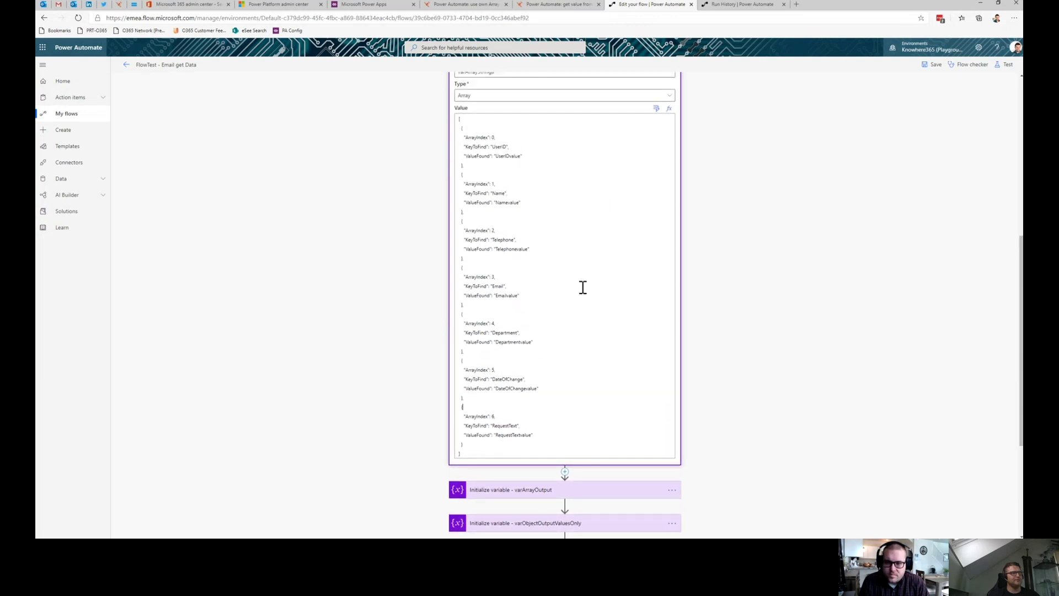
pyautogui.moveTo(1019, 283); pyautogui.dragTo(854, 379)
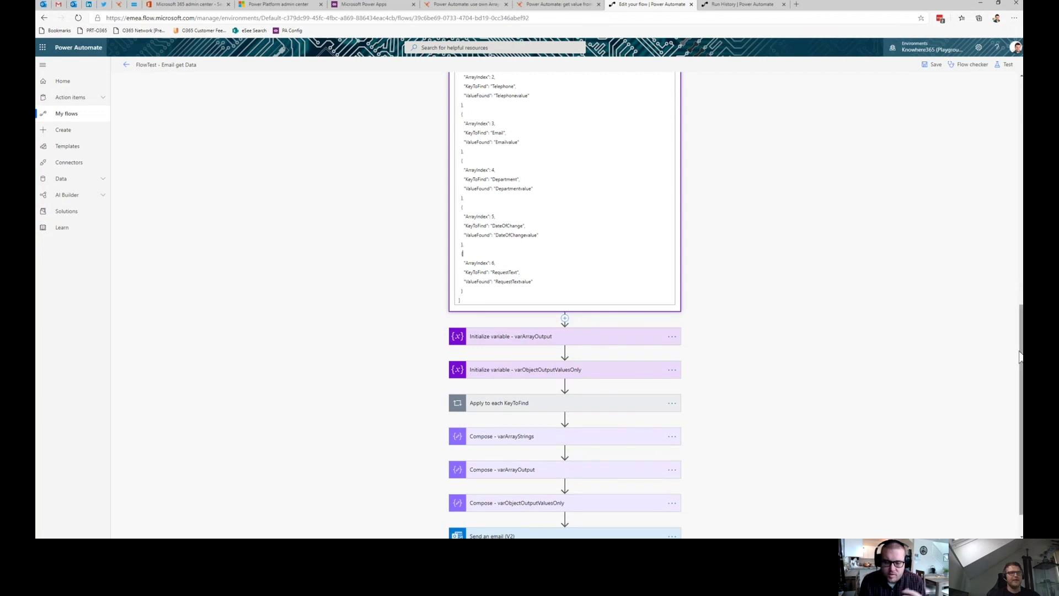
pyautogui.moveTo(1020, 358); pyautogui.dragTo(1017, 275)
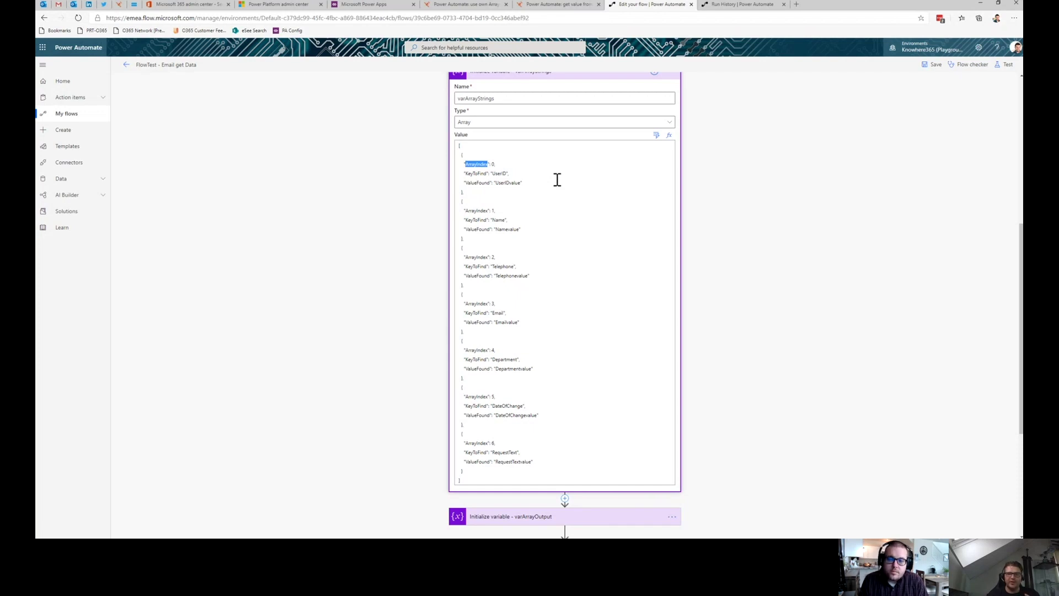
pyautogui.moveTo(497, 164); pyautogui.dragTo(448, 167)
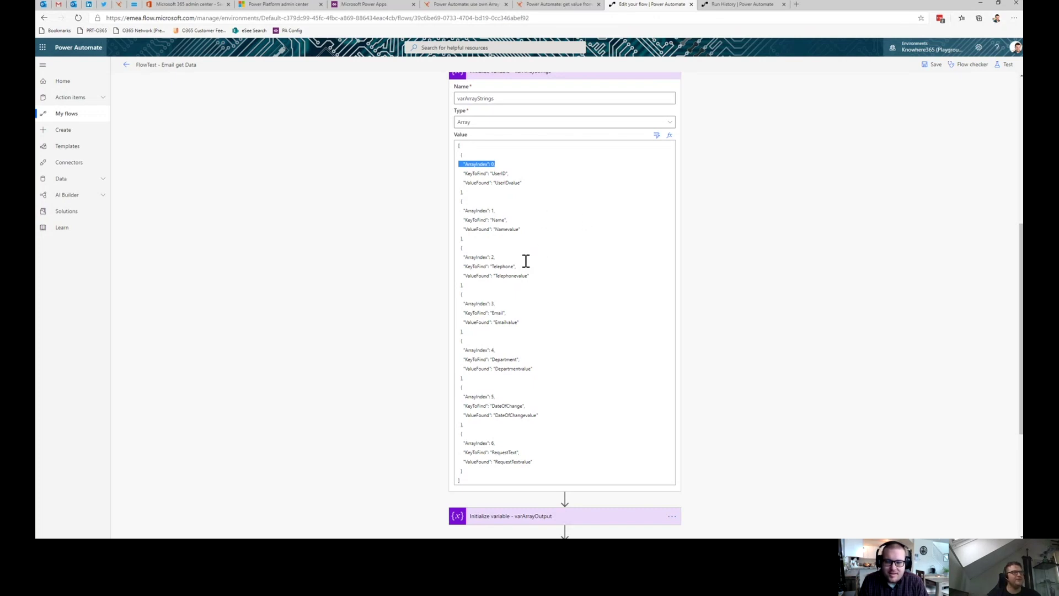
pyautogui.click(494, 165)
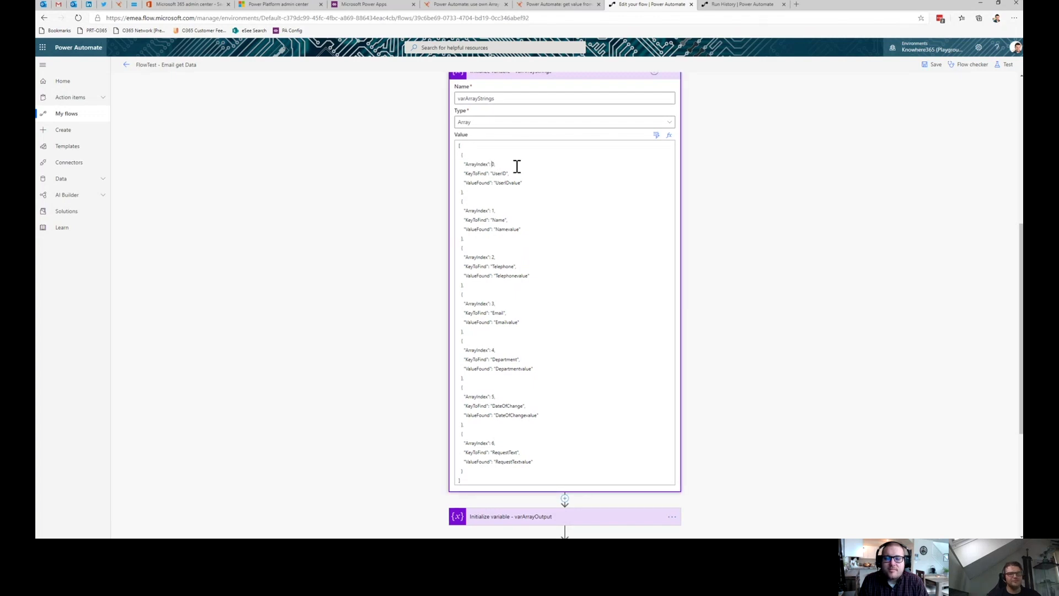
pyautogui.scroll(-2, 794, 315)
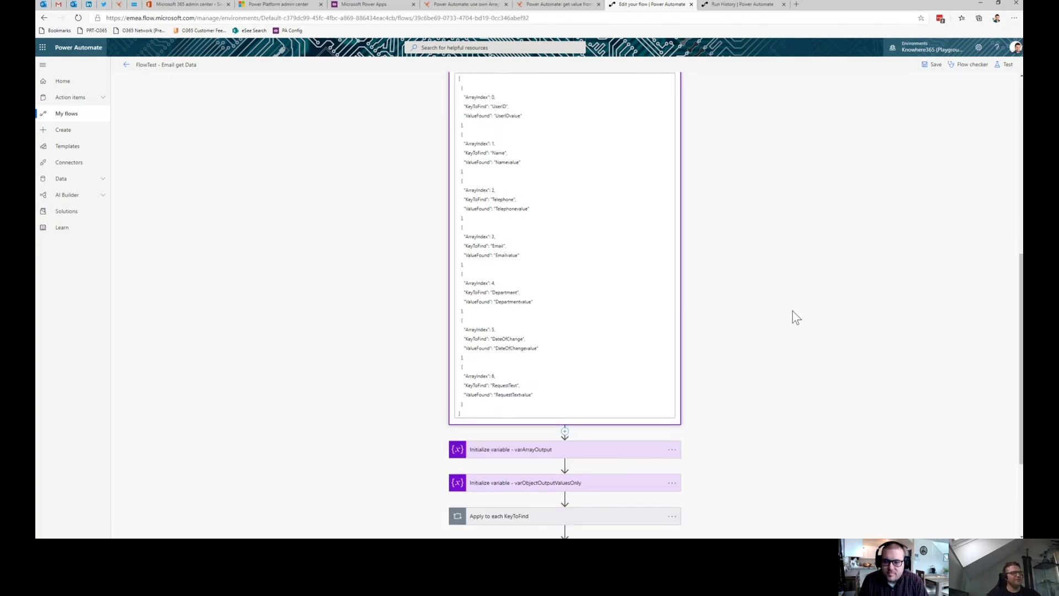
pyautogui.moveTo(1023, 309); pyautogui.dragTo(1022, 302)
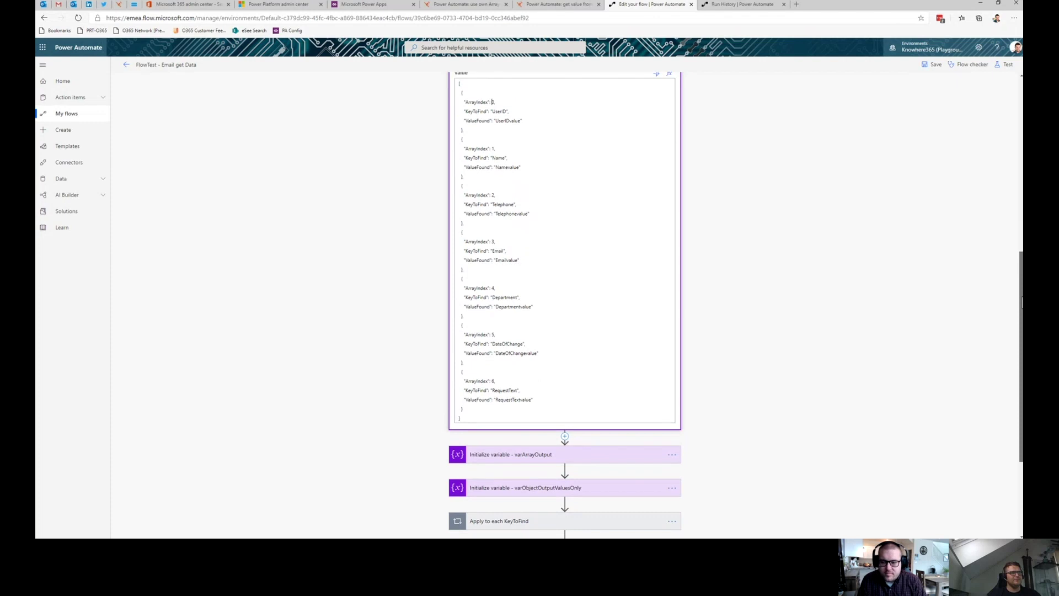
# - Collapse the varArrayStrings initialization to view the surrounding flow actions, and expand it again to show its array
pyautogui.scroll(7, 765, 220)
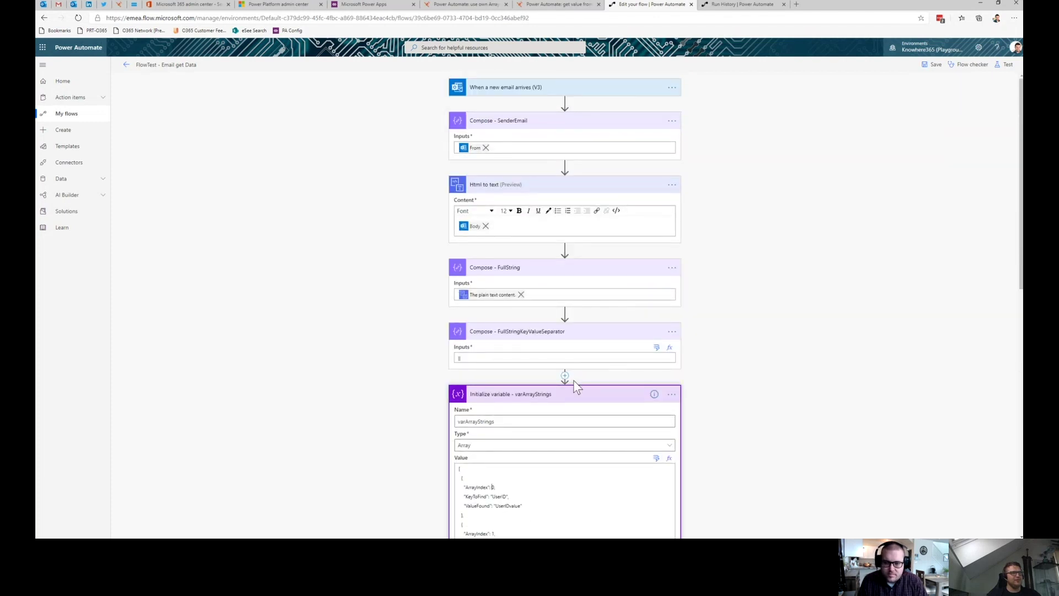
pyautogui.click(566, 403)
pyautogui.moveTo(1020, 233); pyautogui.dragTo(1003, 293)
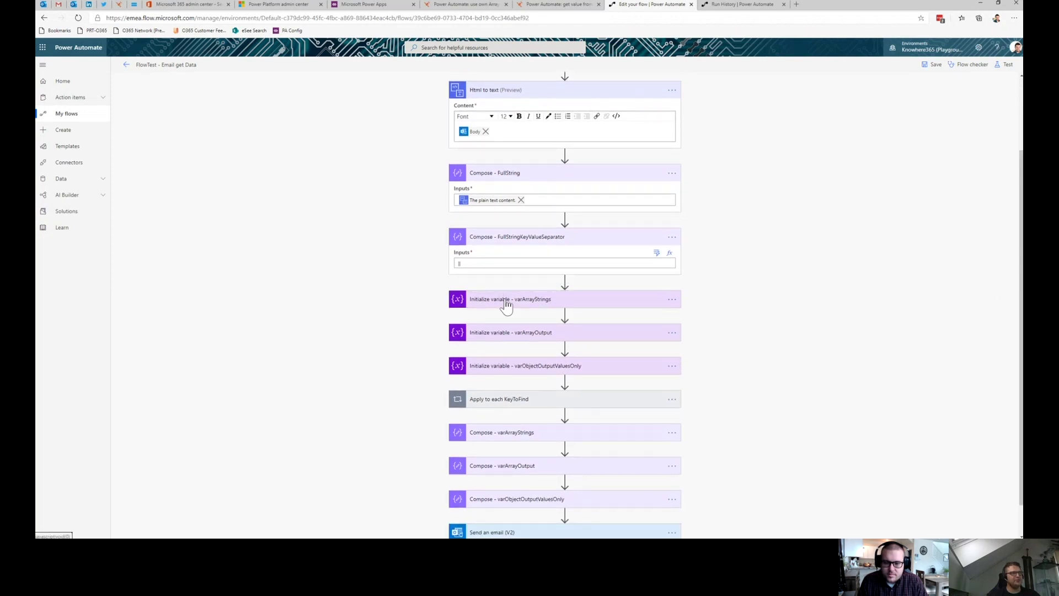
pyautogui.doubleClick(474, 401)
pyautogui.moveTo(1020, 235); pyautogui.dragTo(1002, 450)
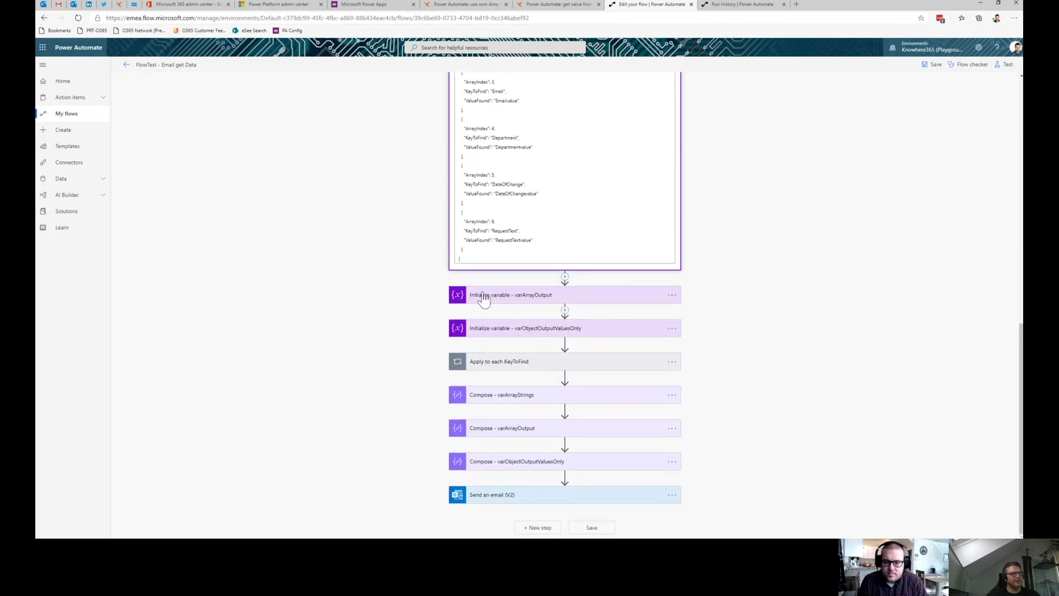
# - Expand the Apply to each KeyToFind loop and its FullStringKeyToFindArray Compose action, and inspect the KeyToFind token in its inputs
pyautogui.click(565, 359)
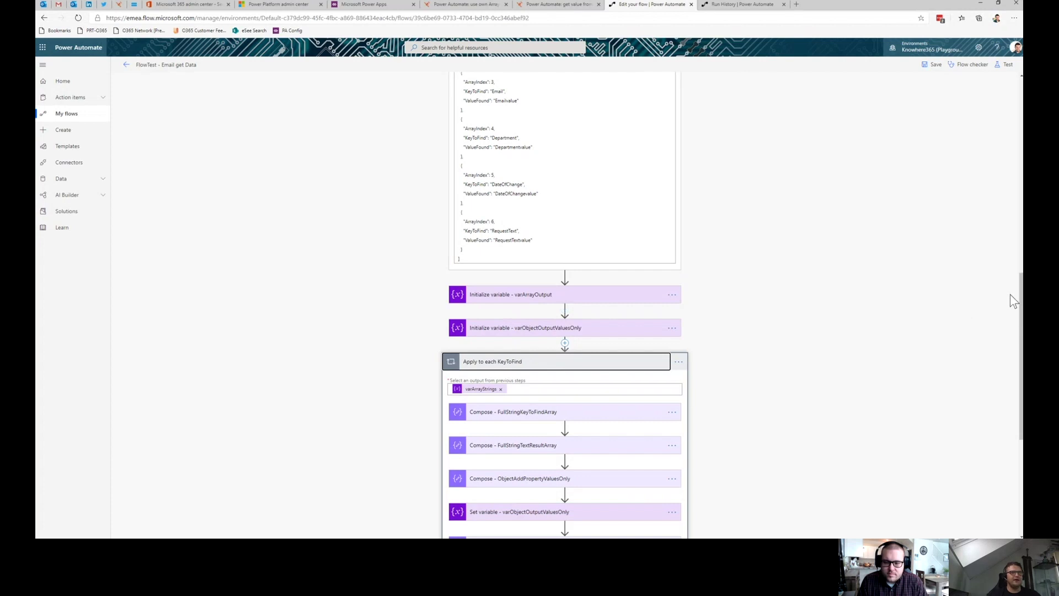
pyautogui.moveTo(1021, 303); pyautogui.dragTo(1015, 395)
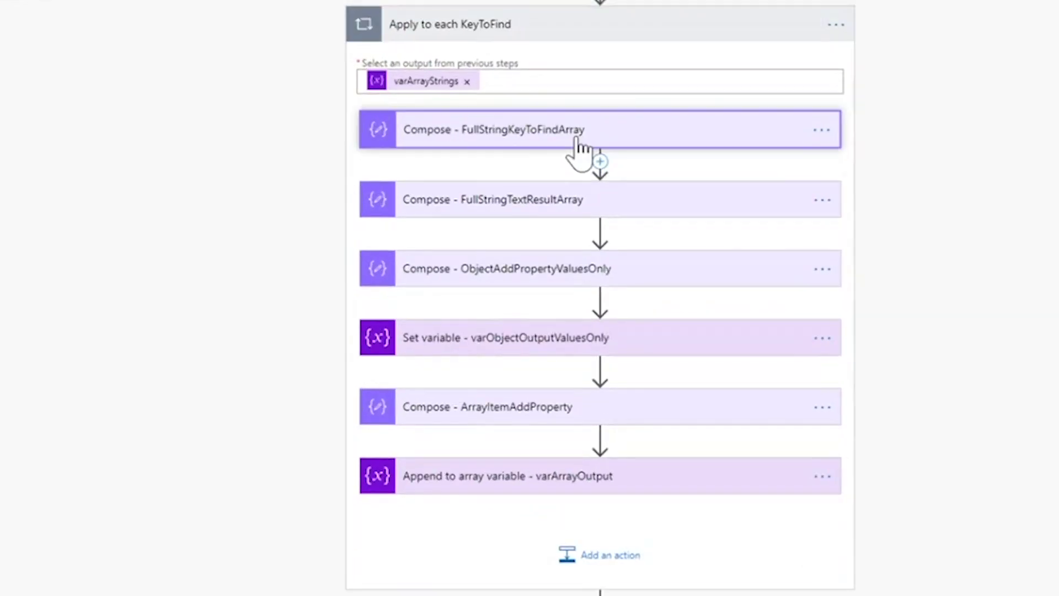
pyautogui.click(556, 193)
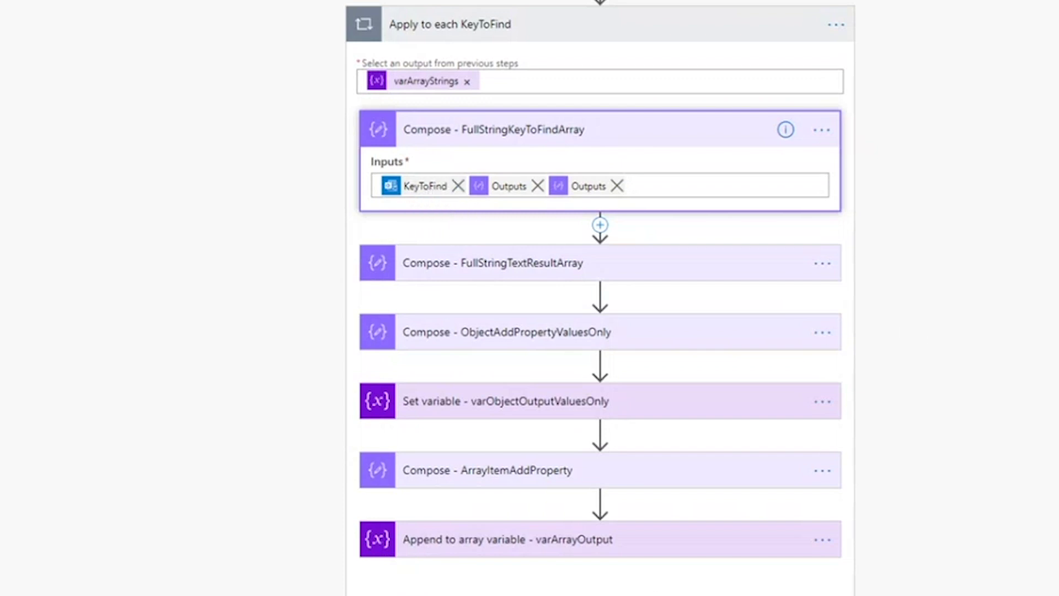
pyautogui.scroll(4, 355, 426)
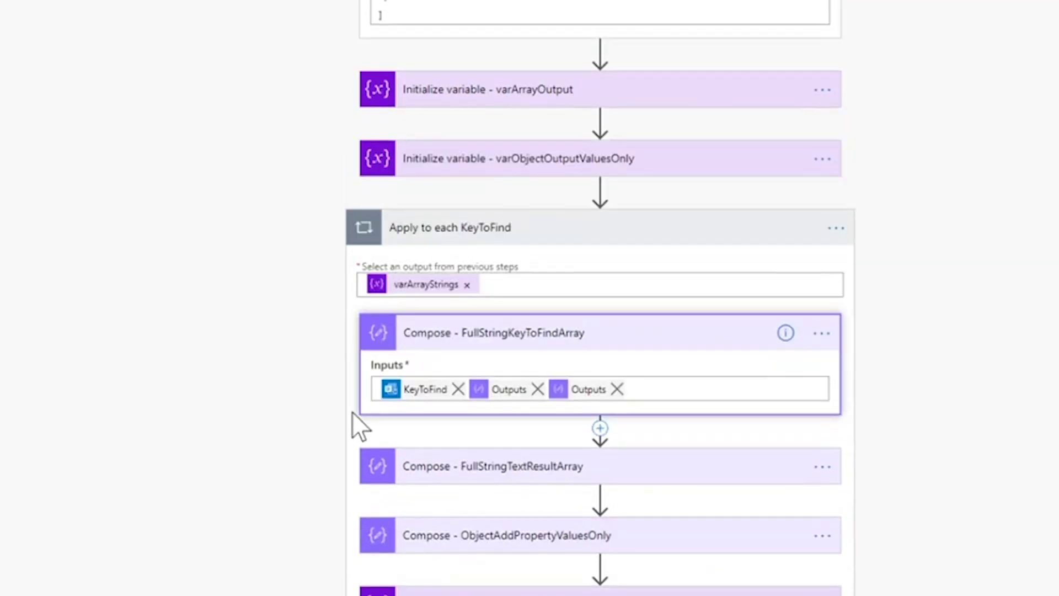
pyautogui.click(415, 395)
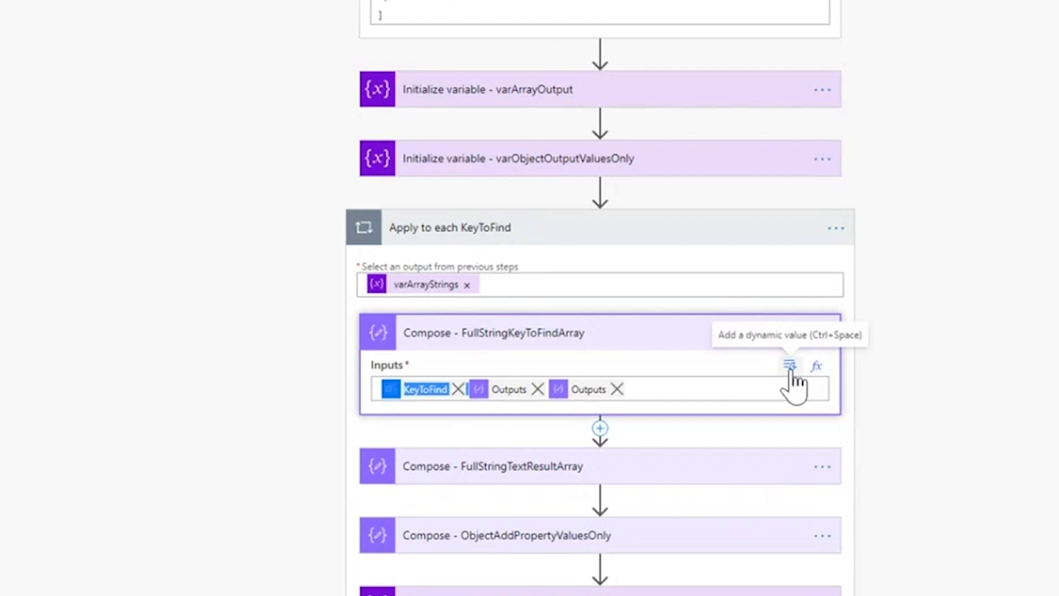
pyautogui.click(424, 392)
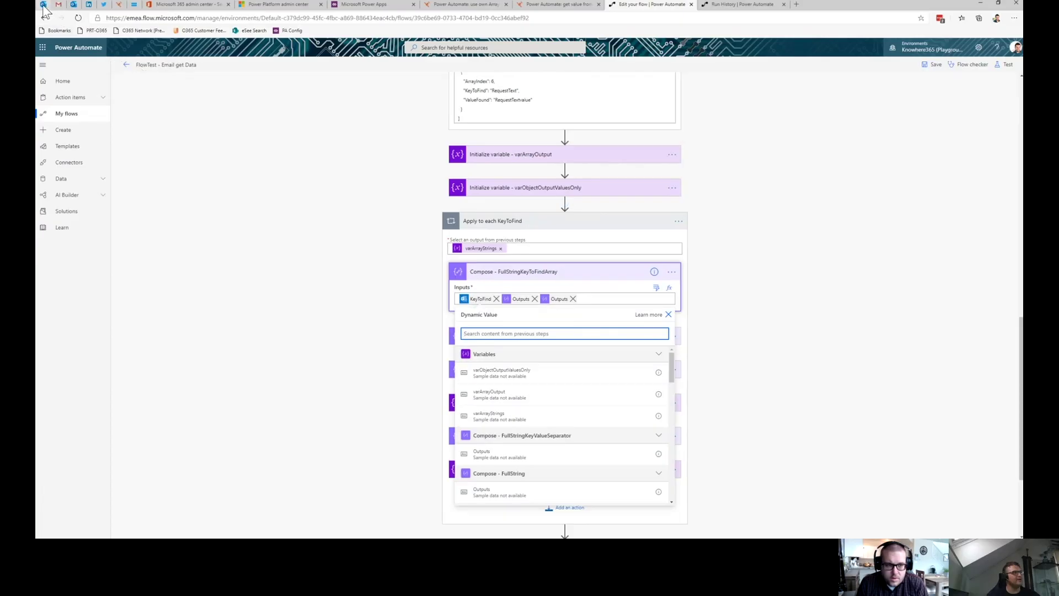
# - Check the UserID key and its trailing separators in the Outlook email, and return to the flow's FullStringKeyValueSeparator action in Power Automate
pyautogui.click(73, 4)
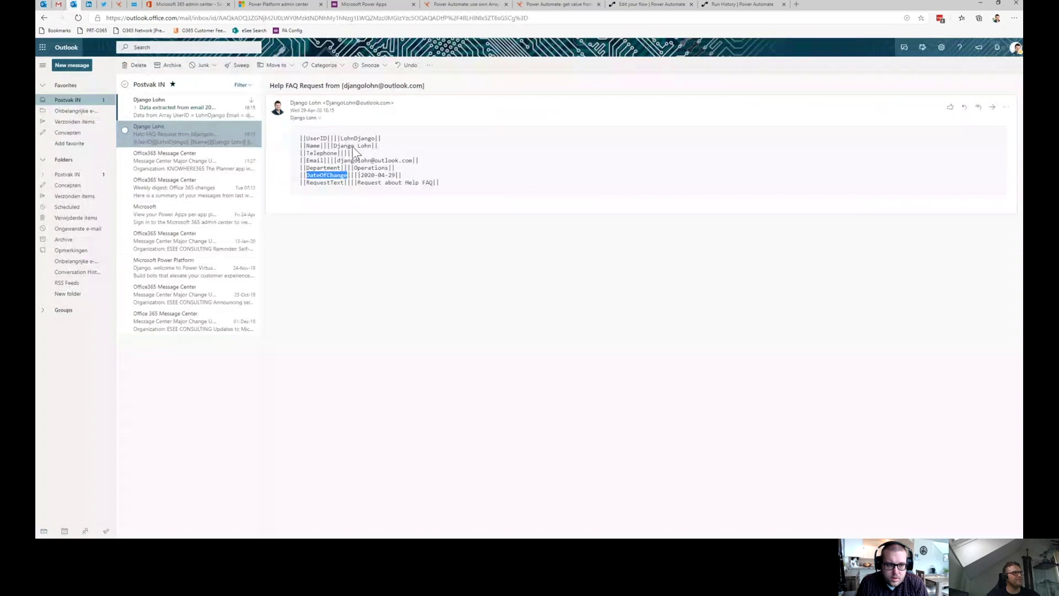
pyautogui.click(329, 137)
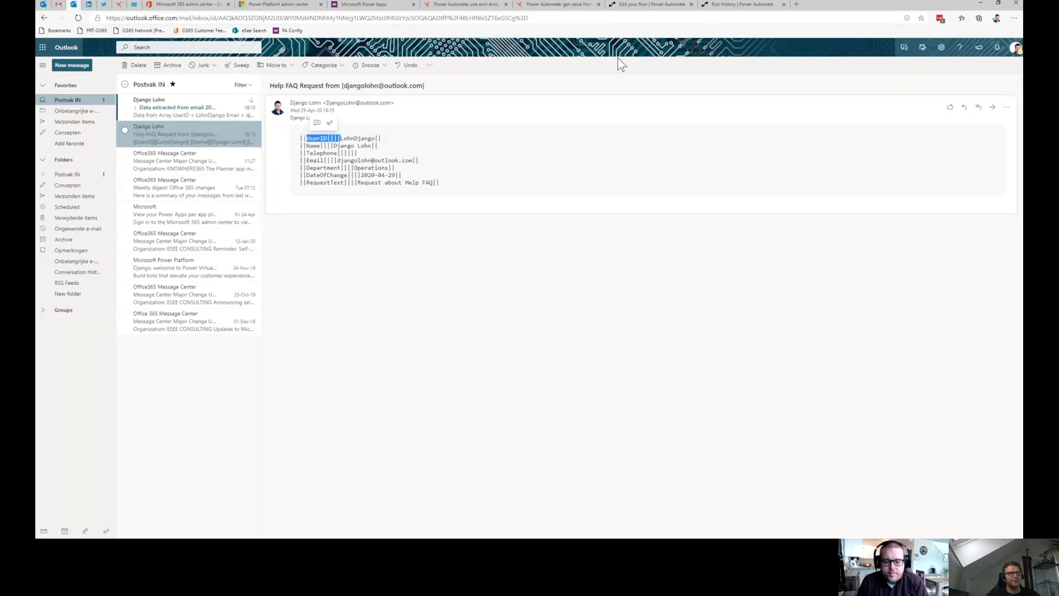
pyautogui.click(651, 5)
pyautogui.click(634, 239)
pyautogui.scroll(10, 634, 239)
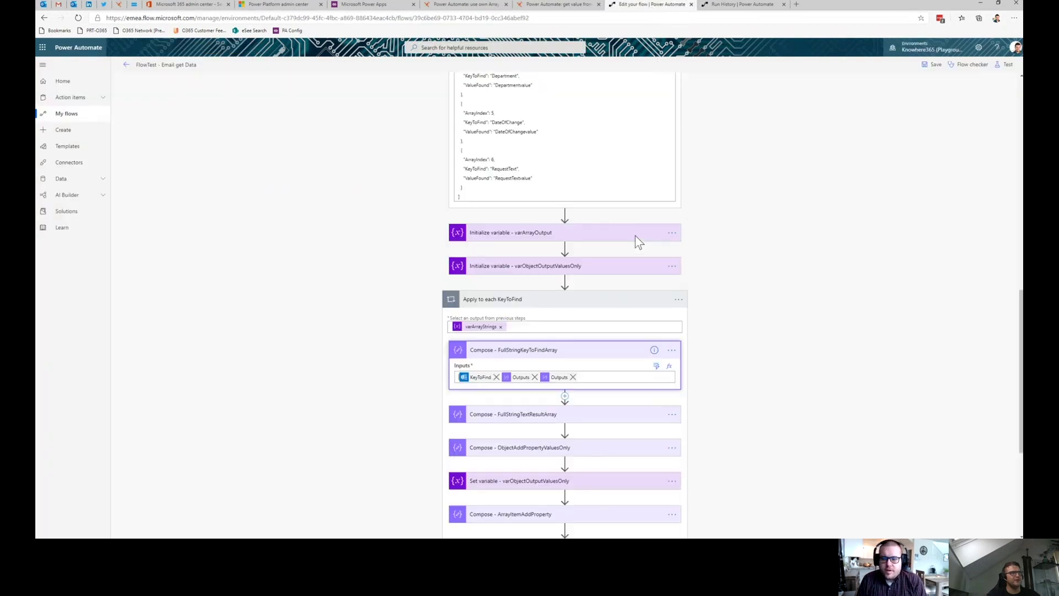
pyautogui.click(463, 358)
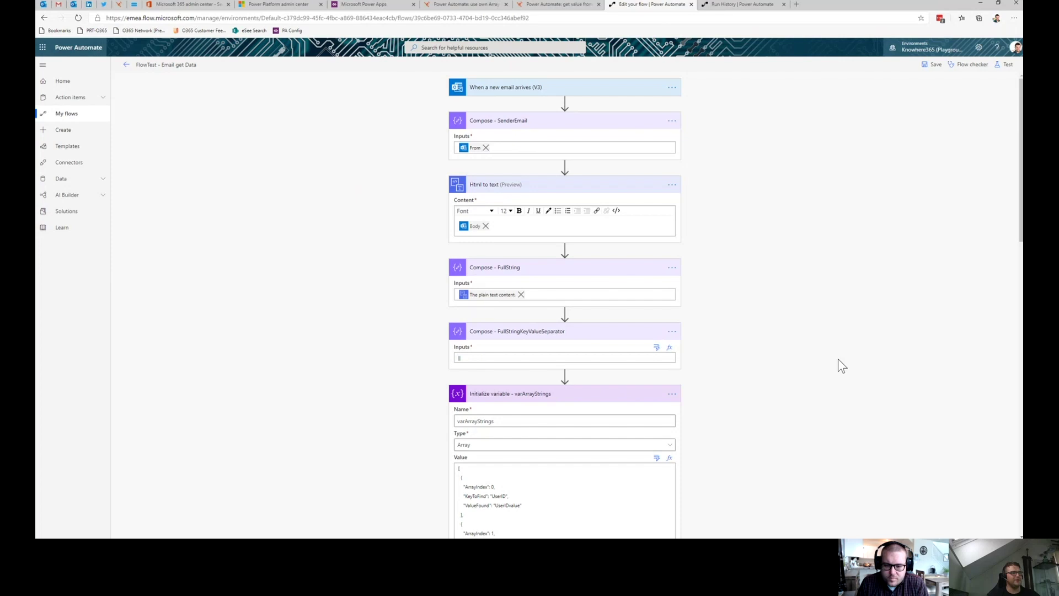
# - Expand the loop's FullStringTextResultArray Compose action and open its substring expression, selecting the whole formula for inspection
pyautogui.scroll(-10, 836, 364)
pyautogui.scroll(-1, 786, 359)
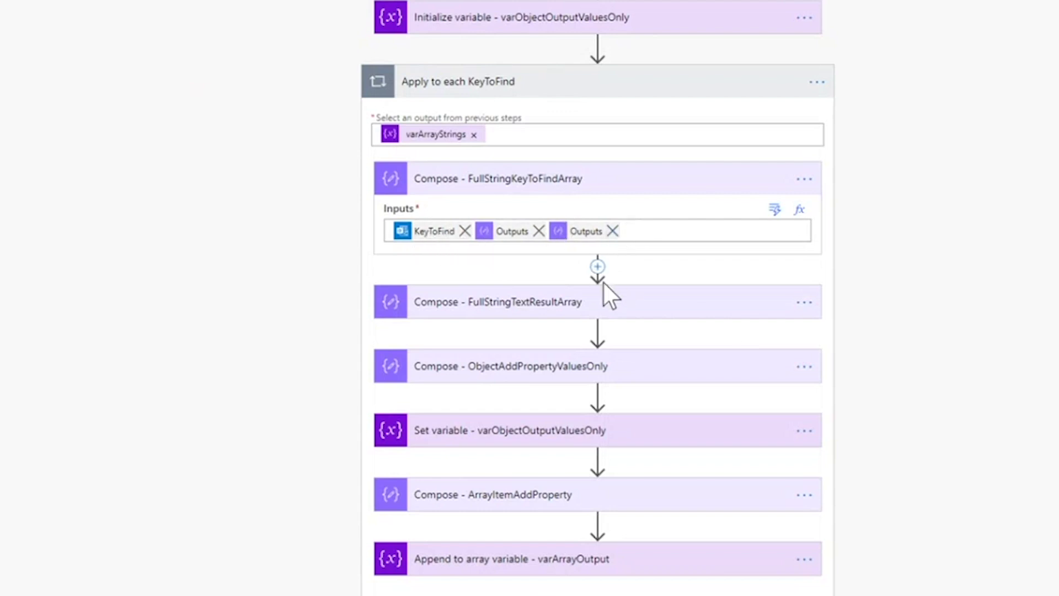
pyautogui.click(553, 310)
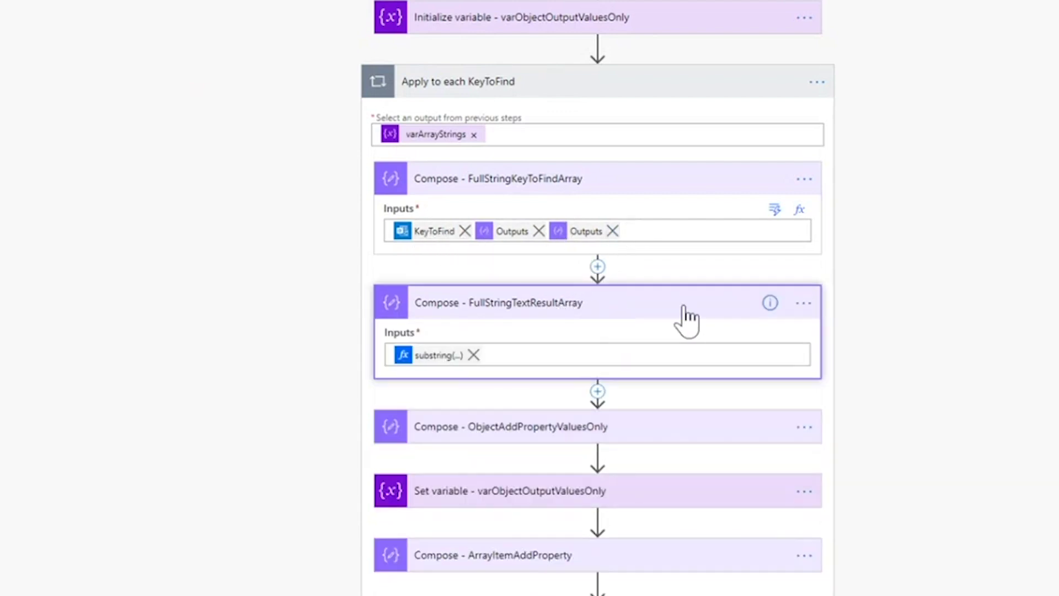
pyautogui.click(438, 358)
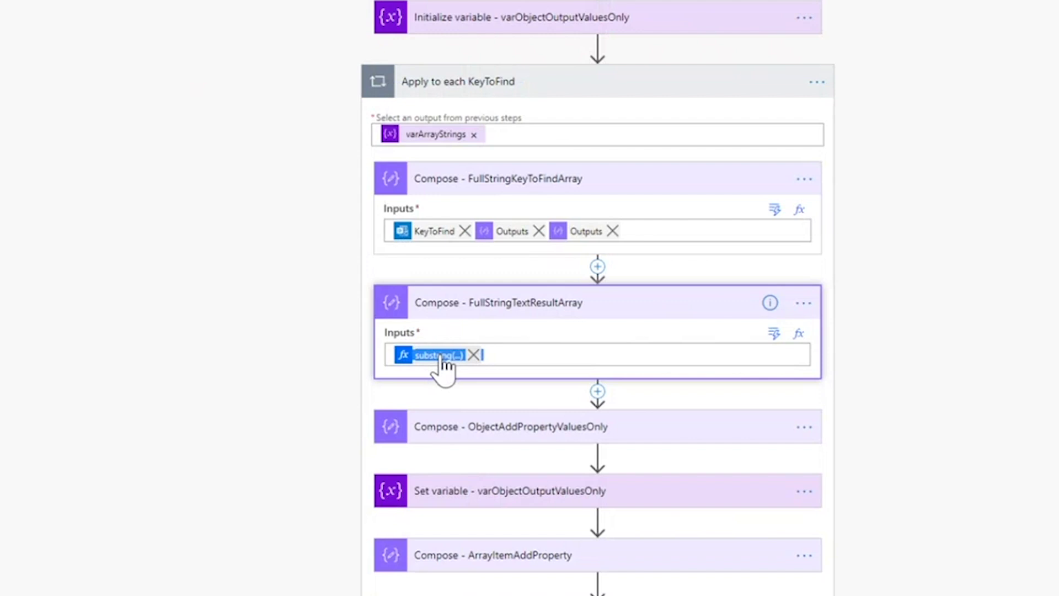
pyautogui.click(456, 358)
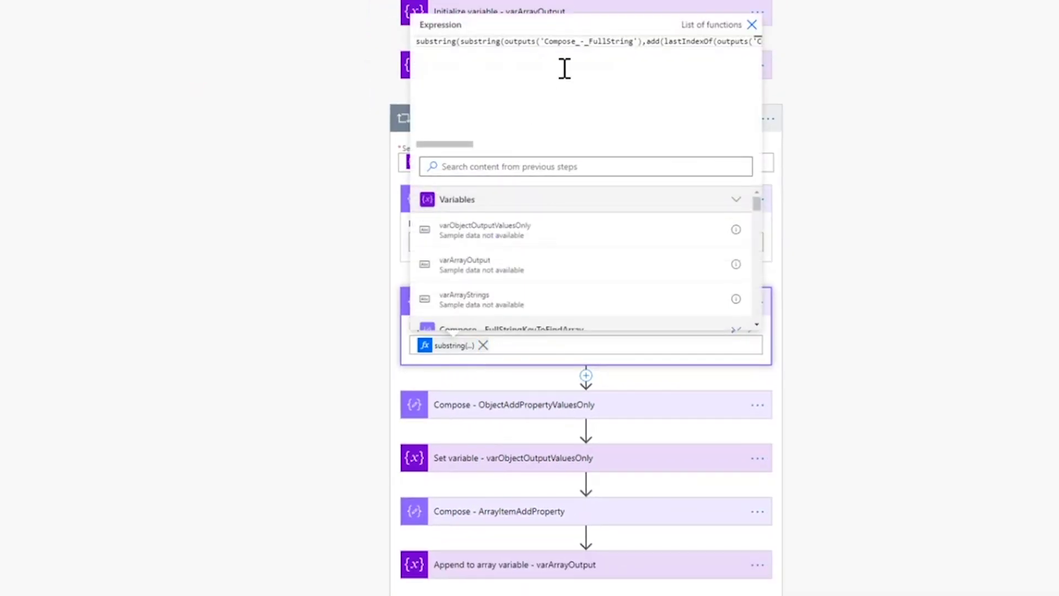
pyautogui.hotkey('ctrl', 'a')
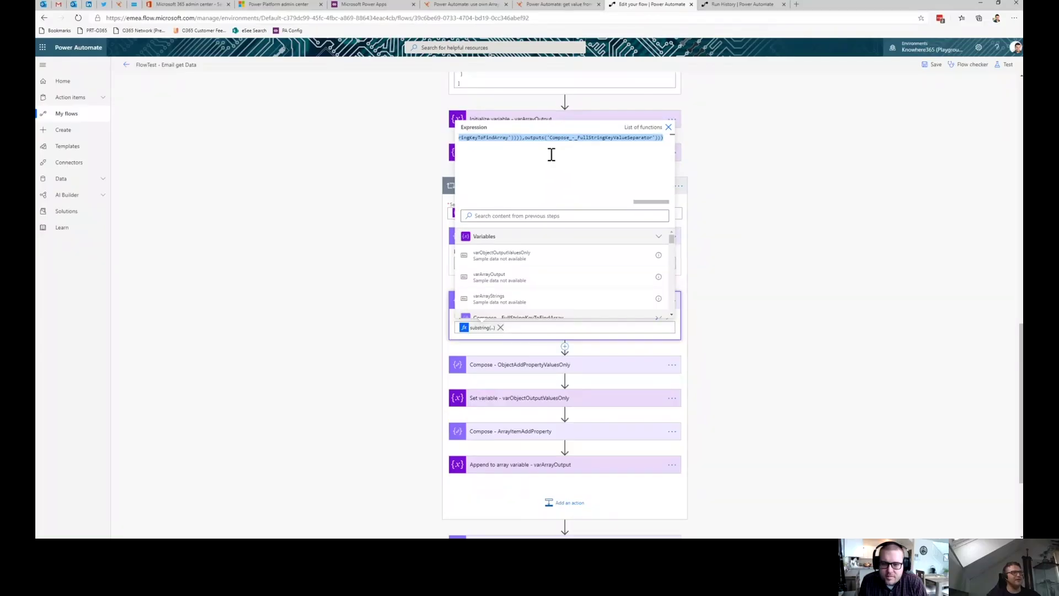
# - Highlight the UserID key with its following separators in the Outlook email, and return to the substring expression in Power Automate
pyautogui.click(43, 5)
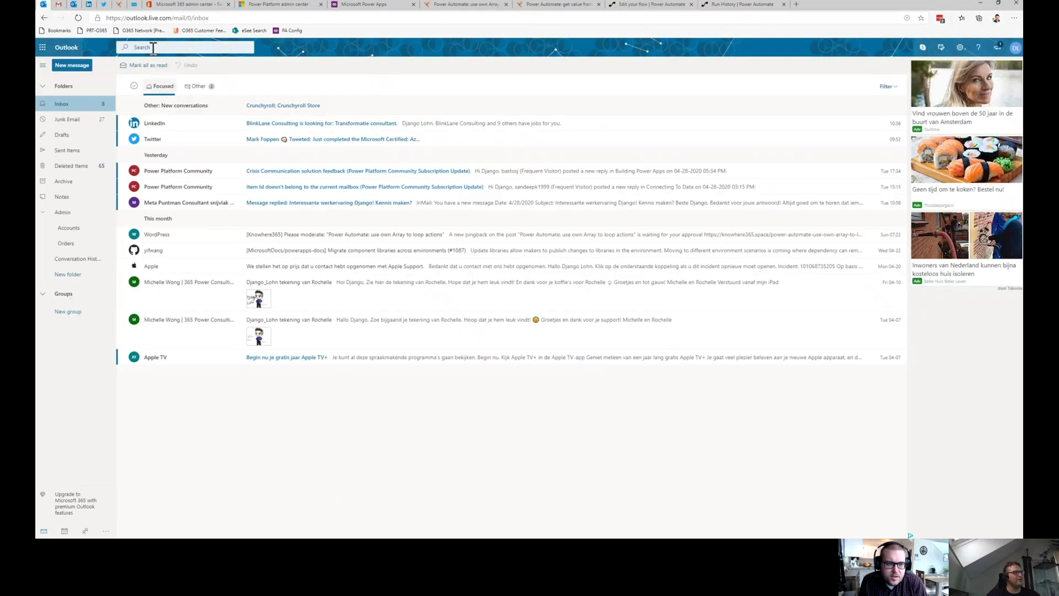
pyautogui.click(73, 5)
pyautogui.click(309, 140)
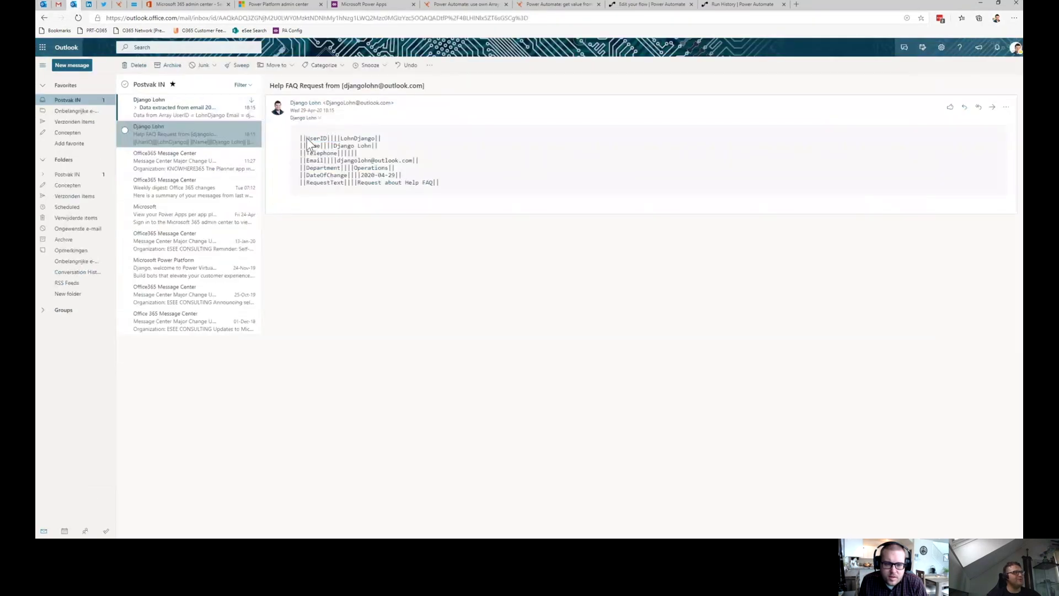
pyautogui.moveTo(326, 139); pyautogui.dragTo(345, 148)
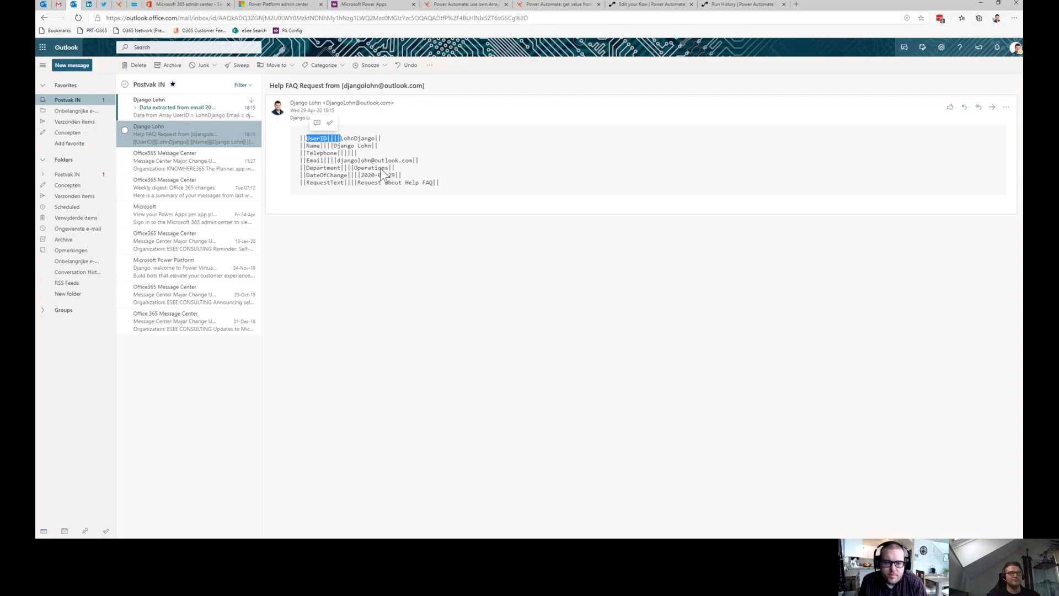
pyautogui.click(644, 6)
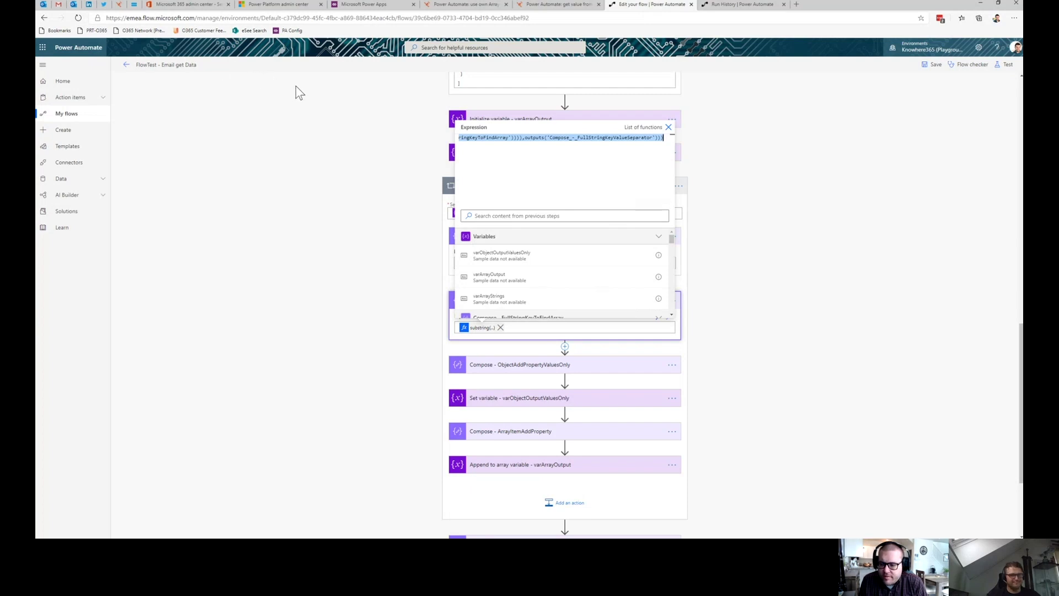
# - Switch to the Outlook email and highlight the UserID key with its separators, the closing separator, and the UserID and Name values
pyautogui.click(73, 5)
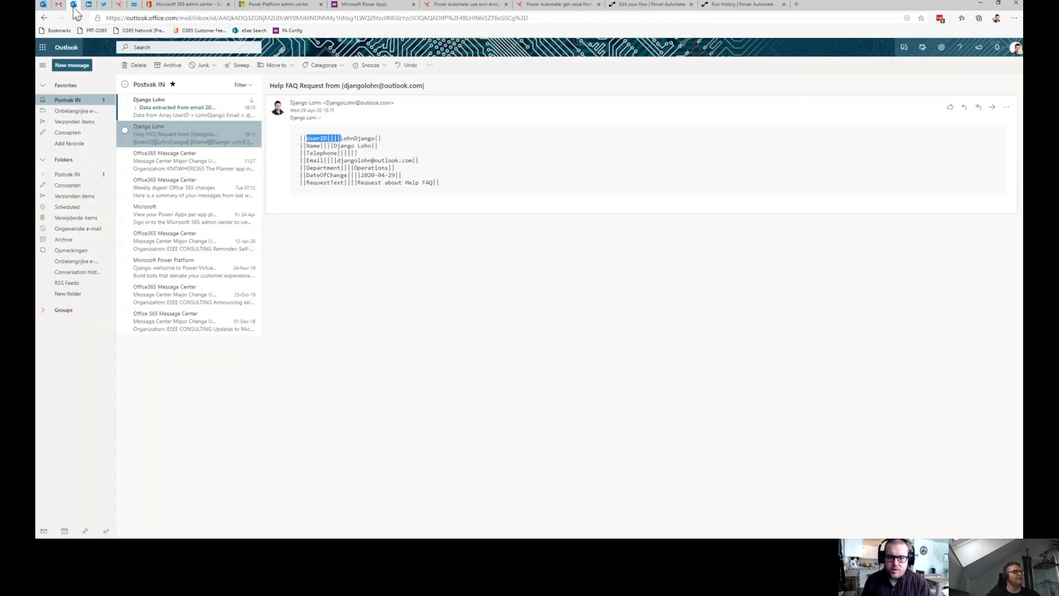
pyautogui.click(321, 144)
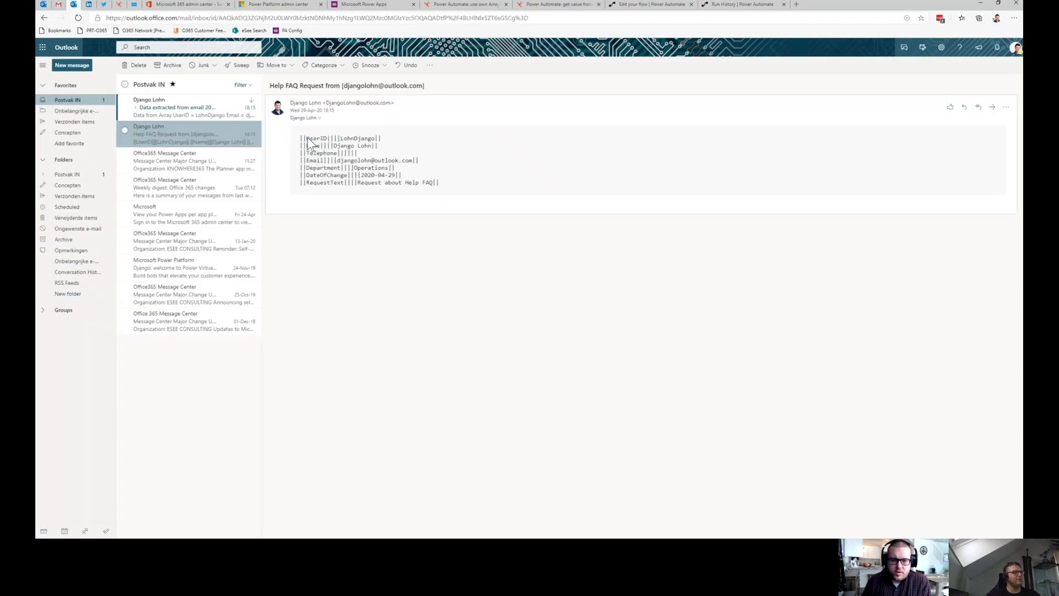
pyautogui.moveTo(307, 139); pyautogui.dragTo(319, 139)
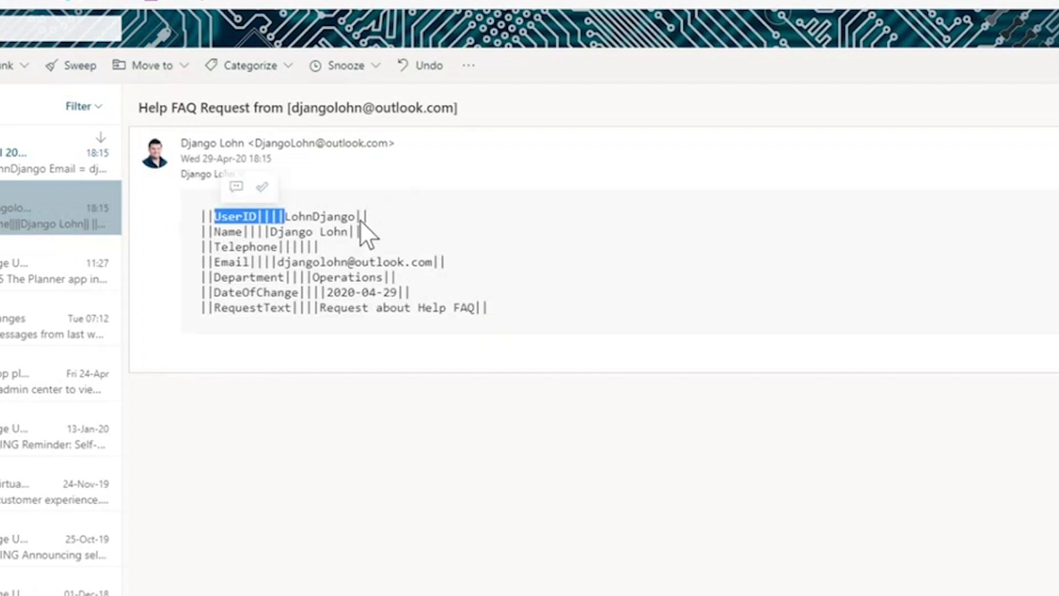
pyautogui.moveTo(358, 217); pyautogui.dragTo(363, 217)
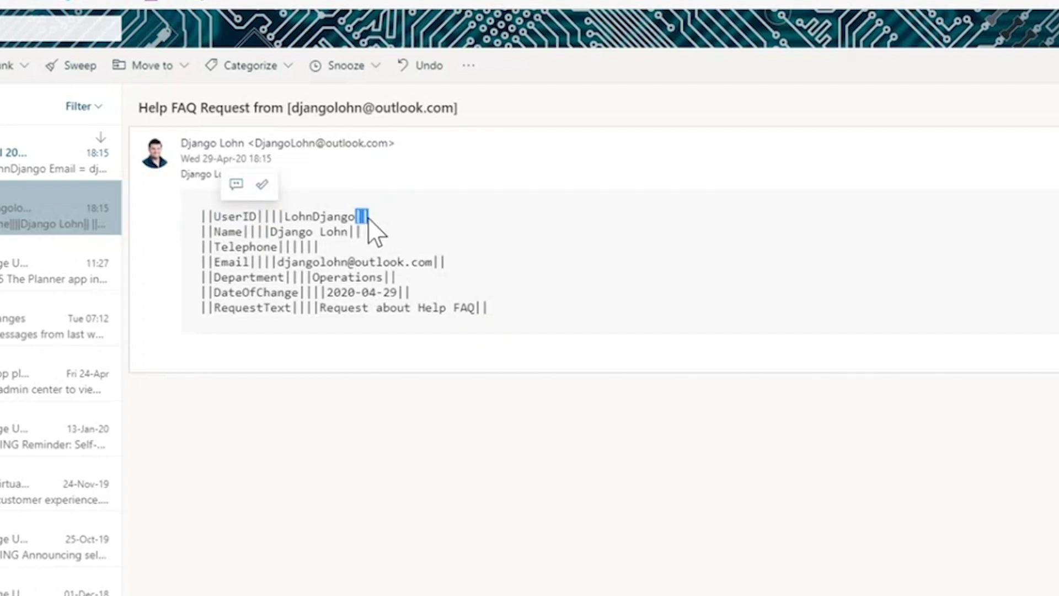
pyautogui.doubleClick(326, 216)
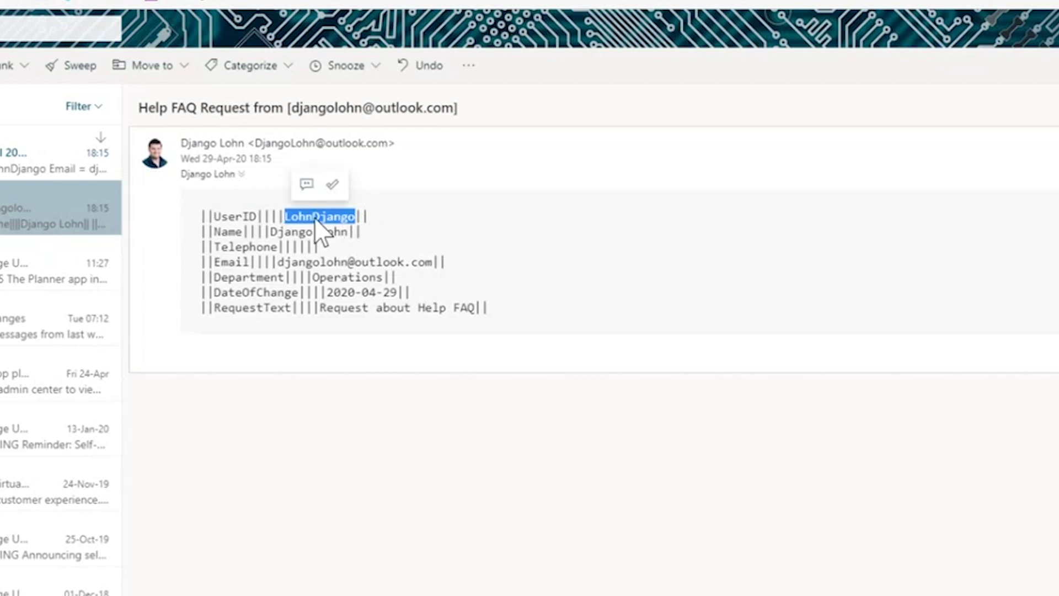
pyautogui.doubleClick(306, 232)
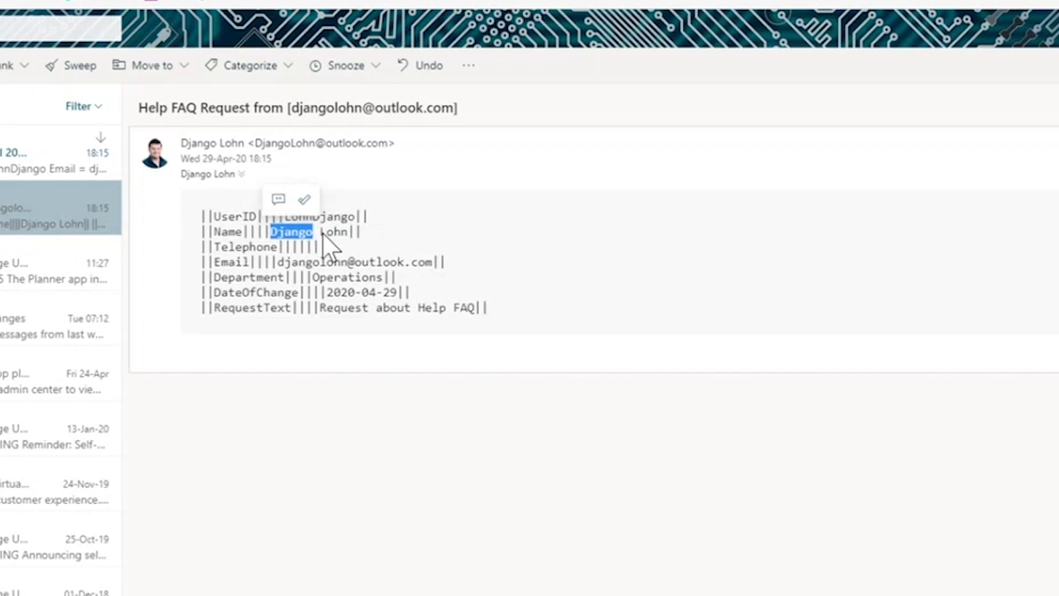
# - Highlight the full Name value in the Outlook email, and return to Power Automate to close the substring expression
pyautogui.moveTo(347, 232); pyautogui.dragTo(272, 232)
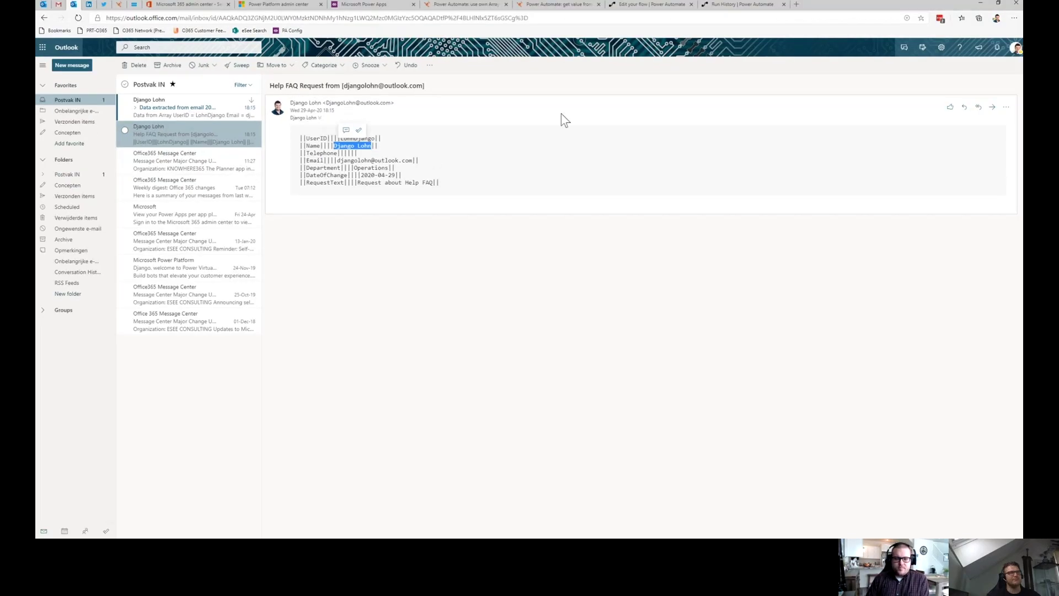
pyautogui.click(659, 14)
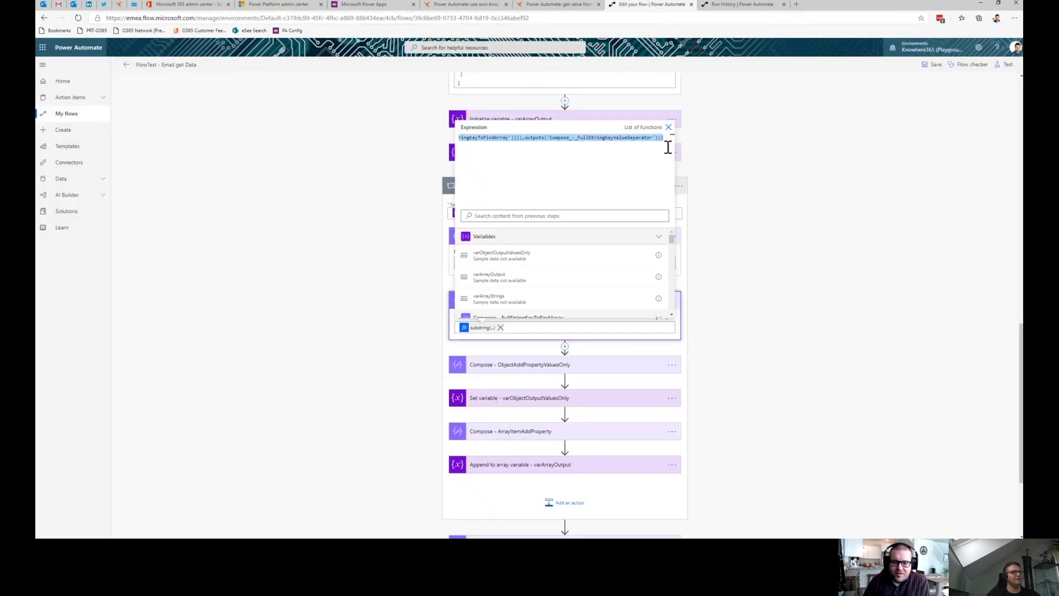
pyautogui.click(705, 296)
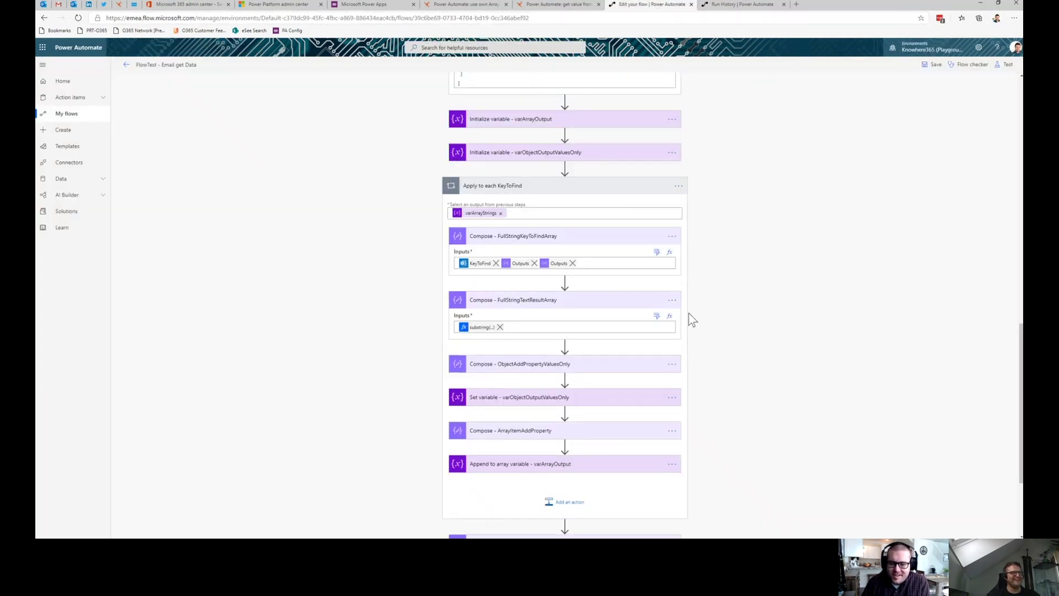
# - Review the remaining actions in the Apply to each KeyToFind loop and collapse the varArrayStrings initialization above it
pyautogui.scroll(-3, 690, 317)
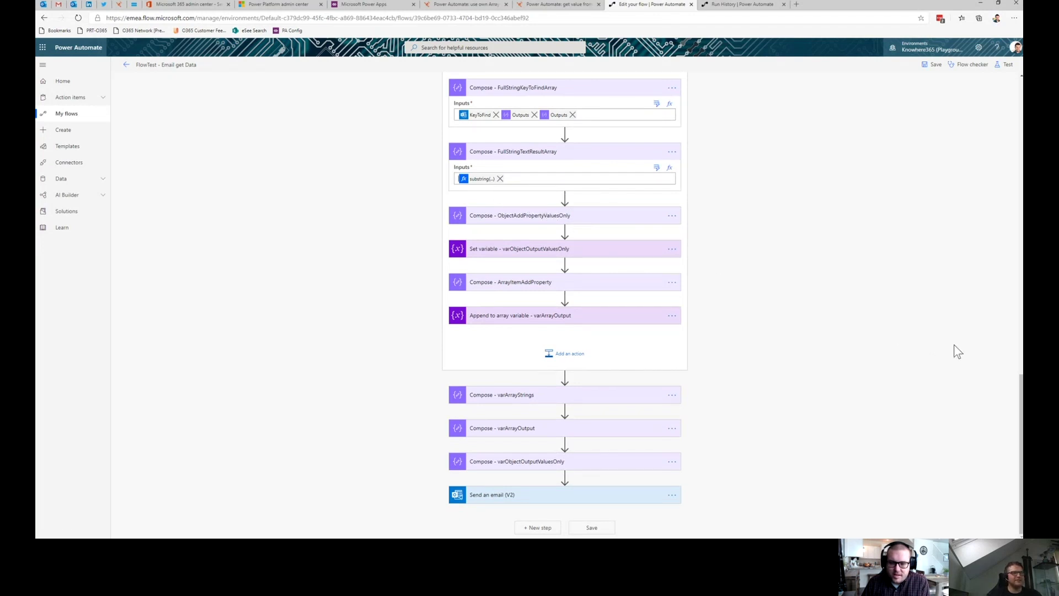
pyautogui.moveTo(1021, 398); pyautogui.dragTo(1021, 392)
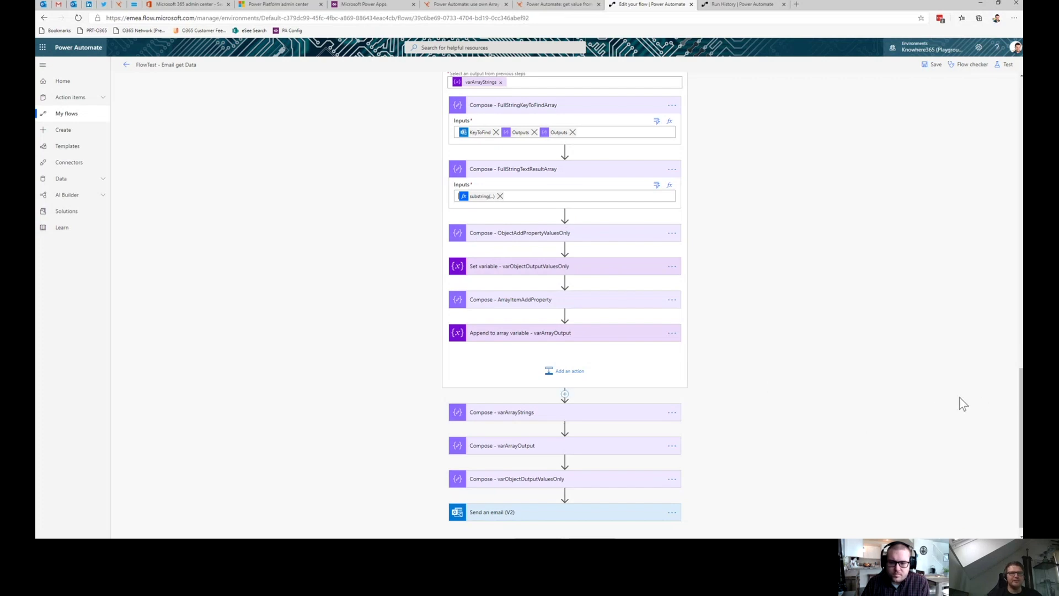
pyautogui.moveTo(1021, 398); pyautogui.dragTo(1021, 390)
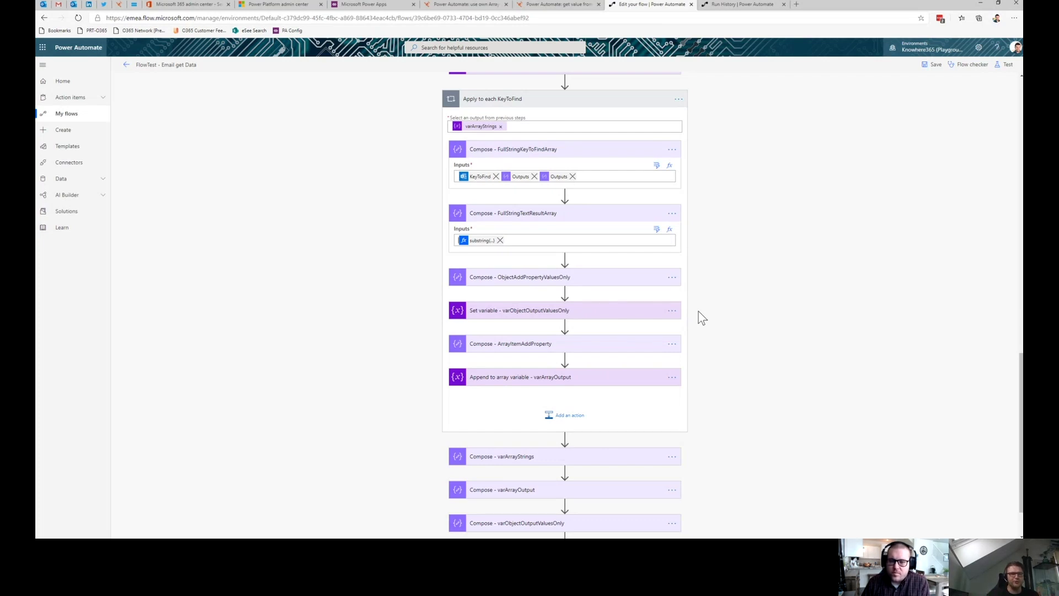
pyautogui.scroll(7, 719, 312)
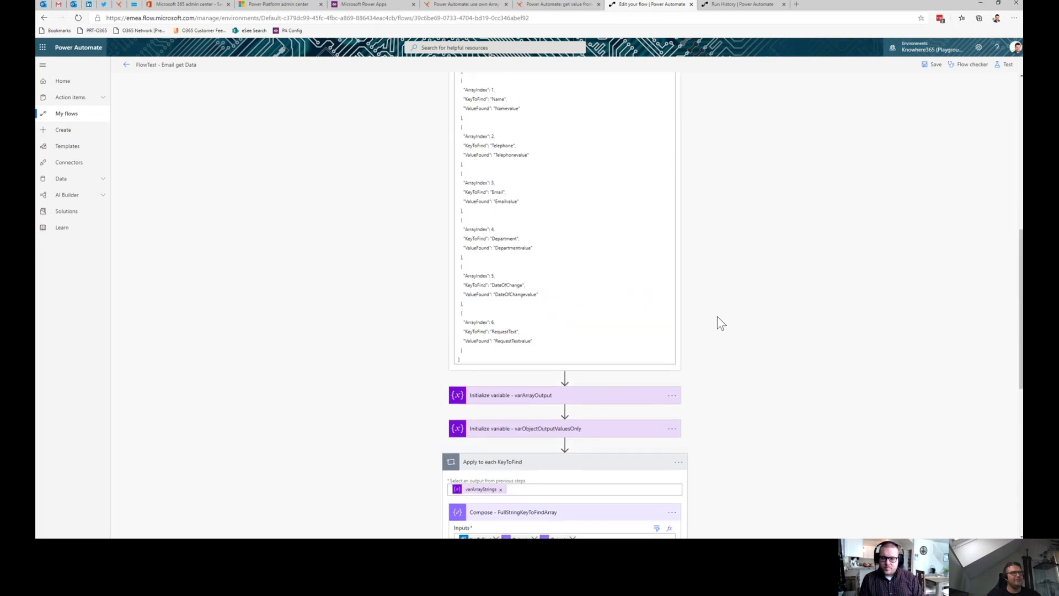
pyautogui.moveTo(1020, 281); pyautogui.dragTo(1019, 243)
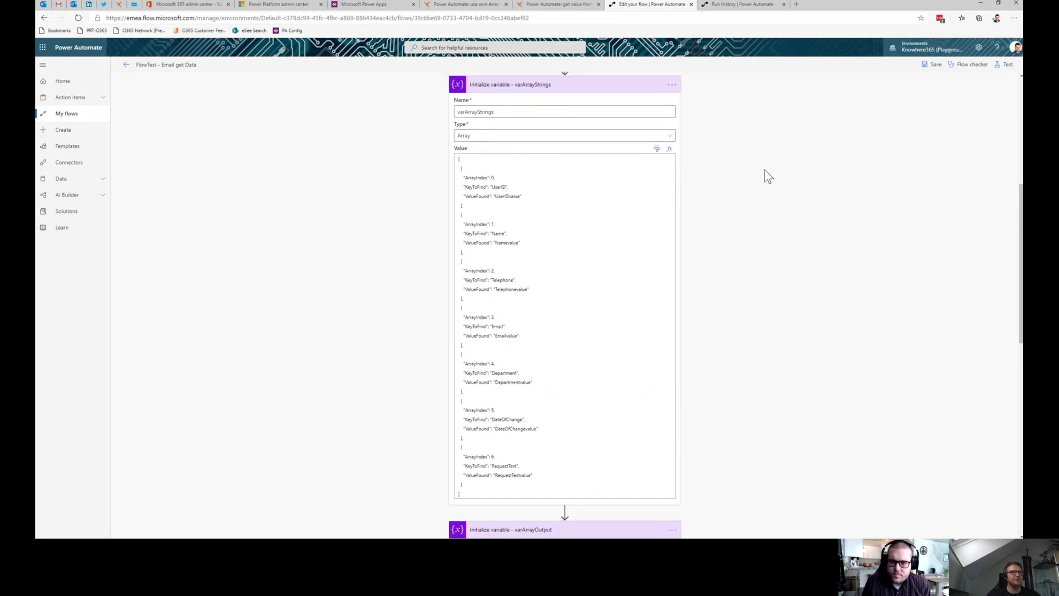
pyautogui.click(579, 88)
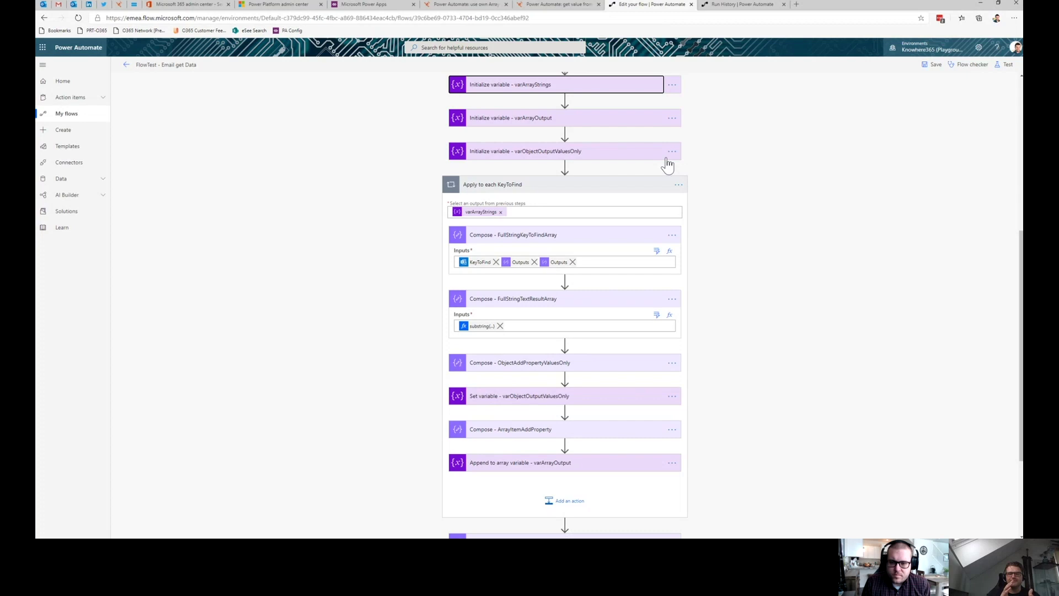
# - Expand the varArrayOutput and varObjectOutputValuesOnly variable initializations and highlight each variable name
pyautogui.click(542, 122)
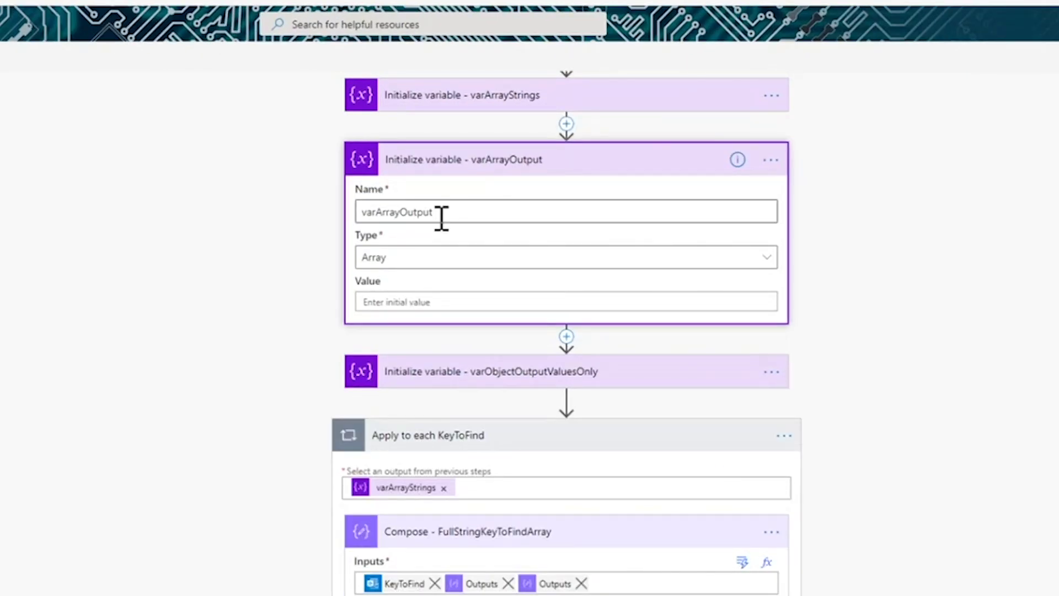
pyautogui.doubleClick(429, 199)
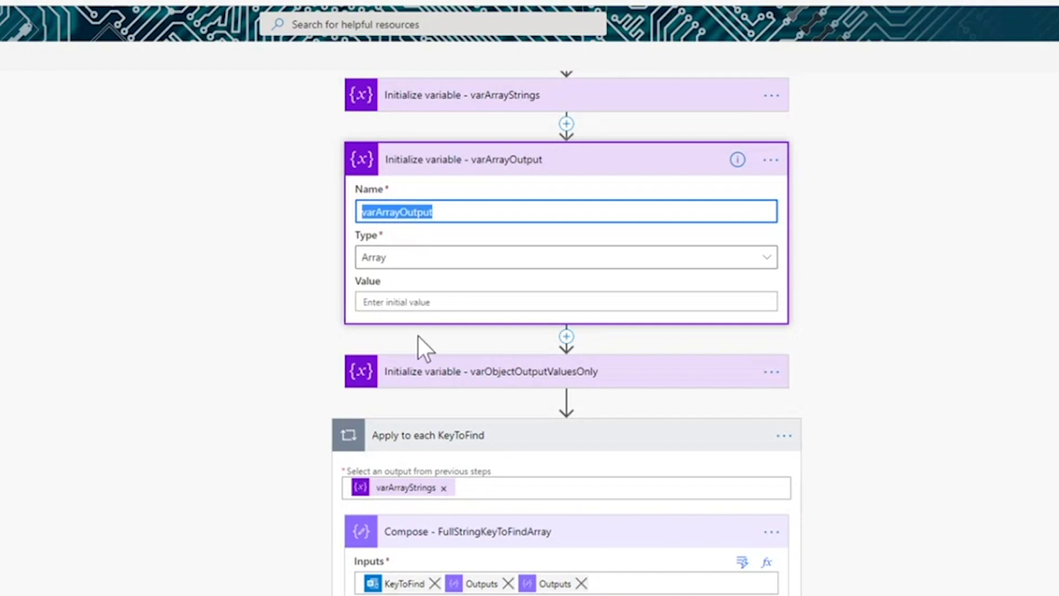
pyautogui.click(433, 373)
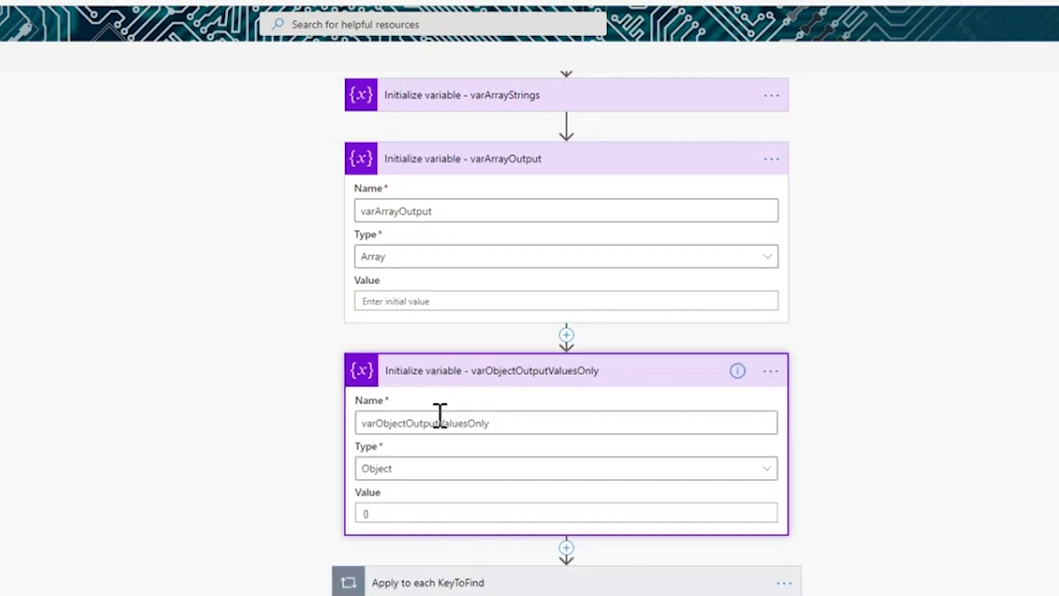
pyautogui.doubleClick(416, 423)
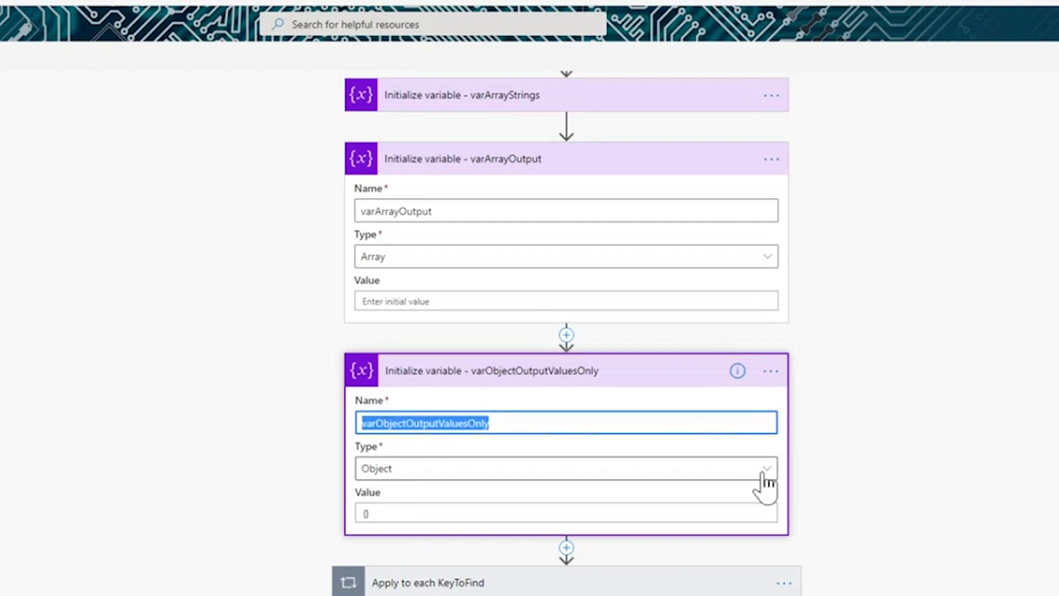
pyautogui.click(978, 469)
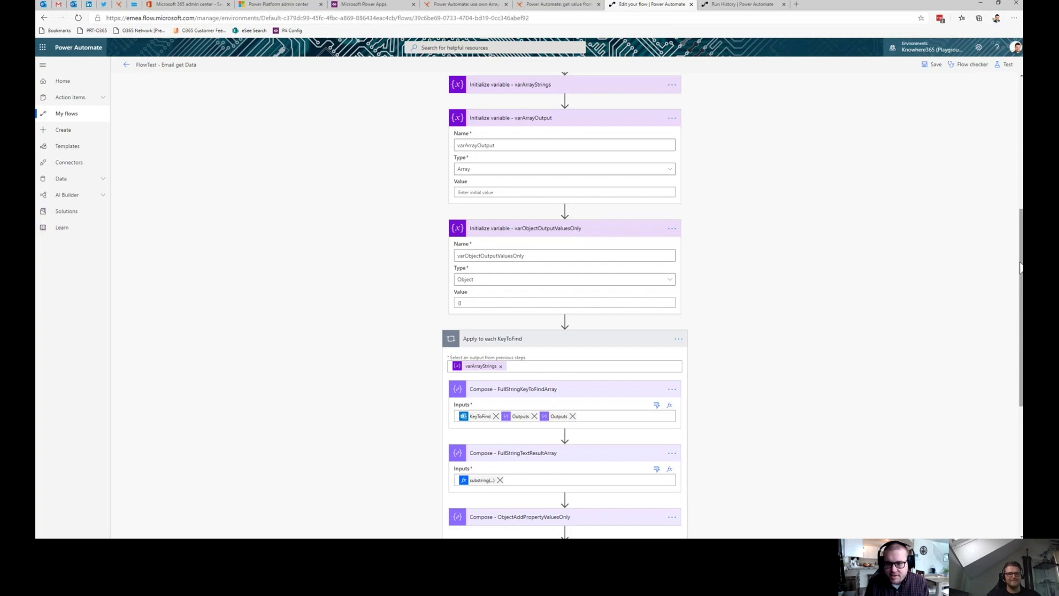
# - Expand the loop's ObjectAddPropertyValuesOnly Compose action, open its expression and highlight the addProperty function name
pyautogui.moveTo(1019, 268); pyautogui.dragTo(1010, 345)
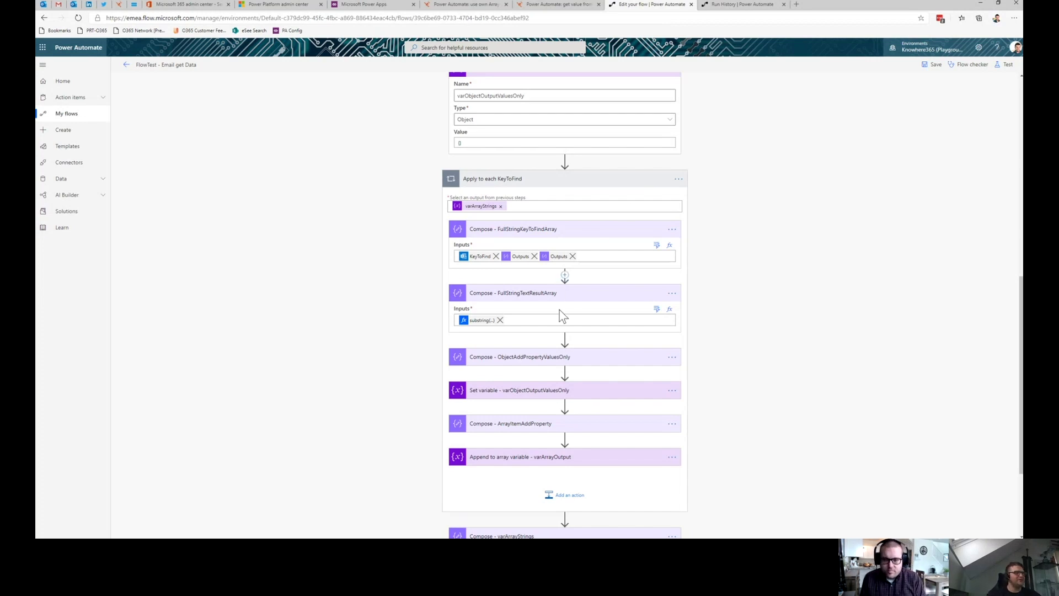
pyautogui.click(539, 362)
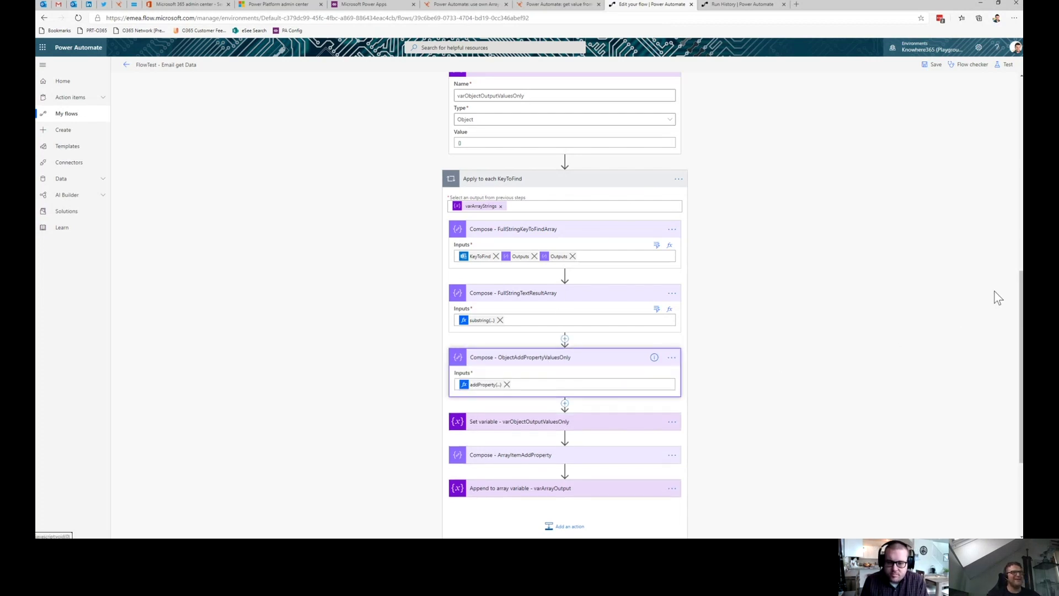
pyautogui.scroll(-1, 968, 331)
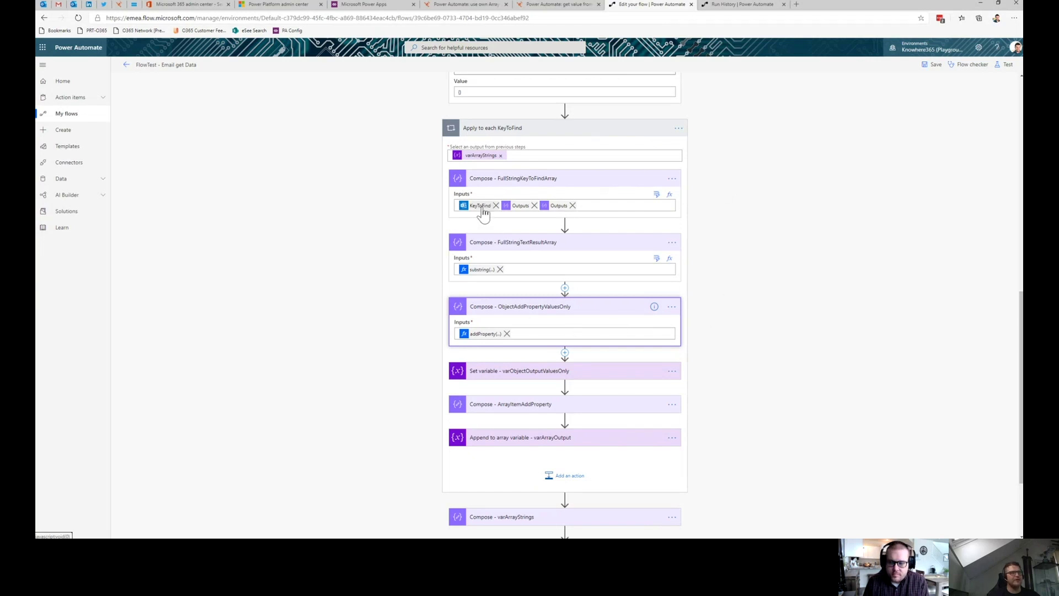
pyautogui.click(484, 335)
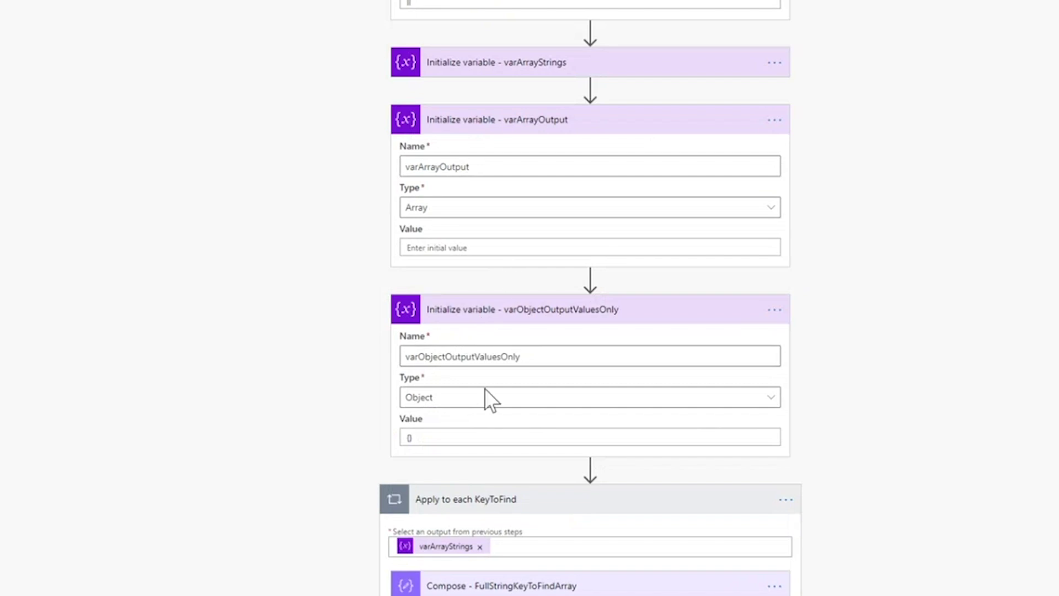
pyautogui.scroll(-10, 518, 432)
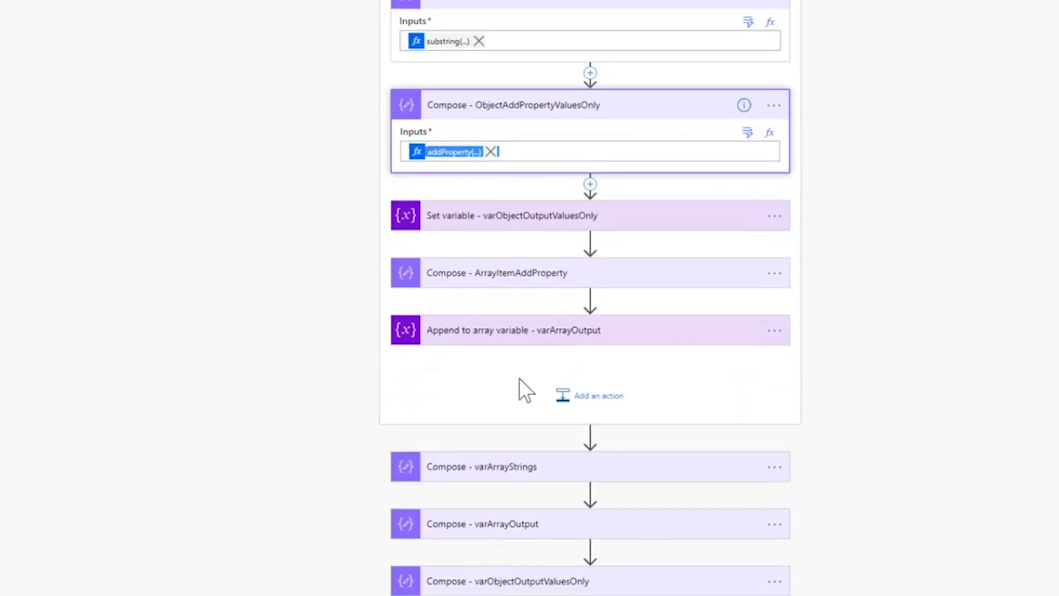
pyautogui.click(451, 157)
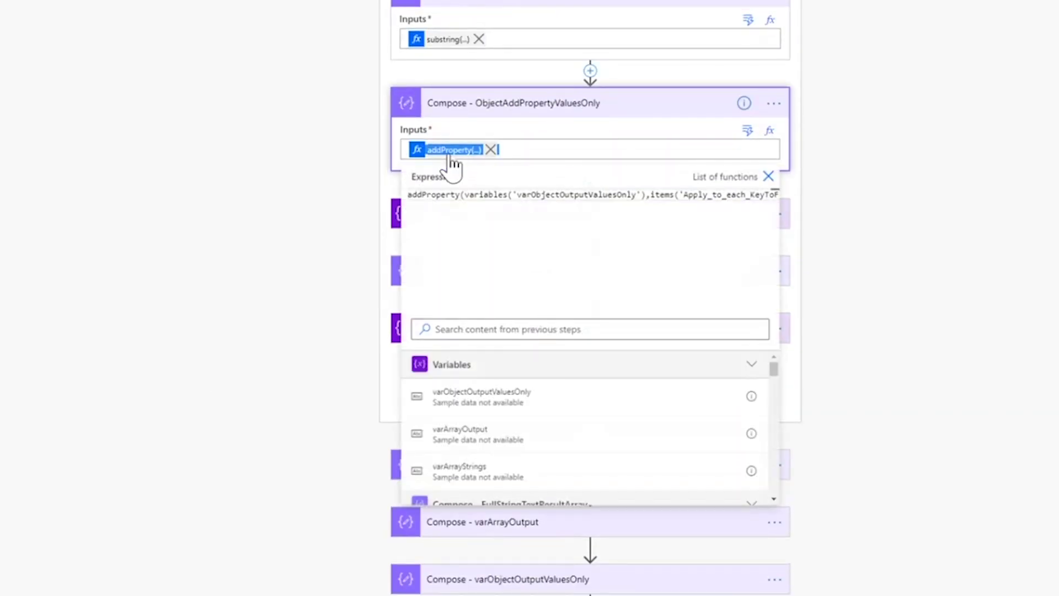
pyautogui.doubleClick(433, 195)
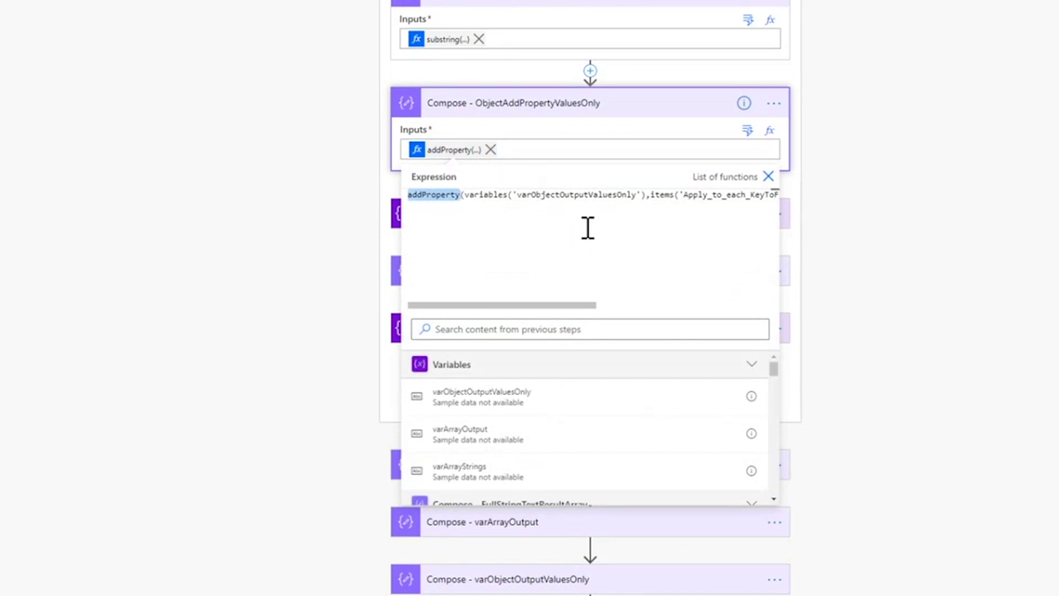
# - Highlight the first argument of the addProperty expression, variables('varObjectOutputValuesOnly')
pyautogui.press('Right')
pyautogui.press('Right')
pyautogui.press('Right')
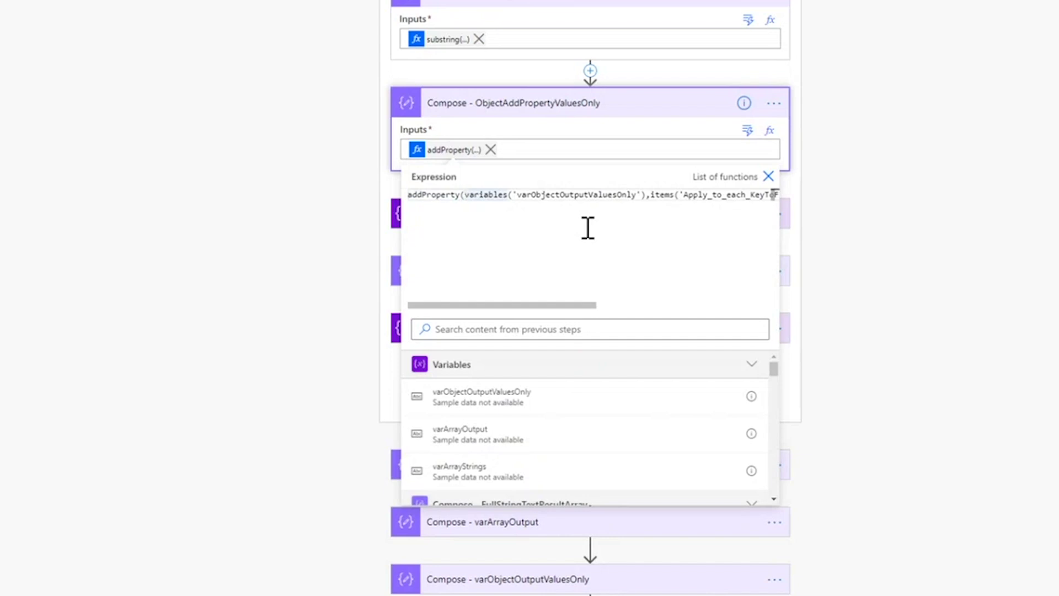
pyautogui.hotkey('ctrl', 'shift', 'Right')
pyautogui.hotkey('ctrl', 'shift', 'Right')
pyautogui.hotkey('ctrl', 'shift', 'Right')
pyautogui.hotkey('ctrl', 'shift', 'Right')
pyautogui.hotkey('shift', 'Left')
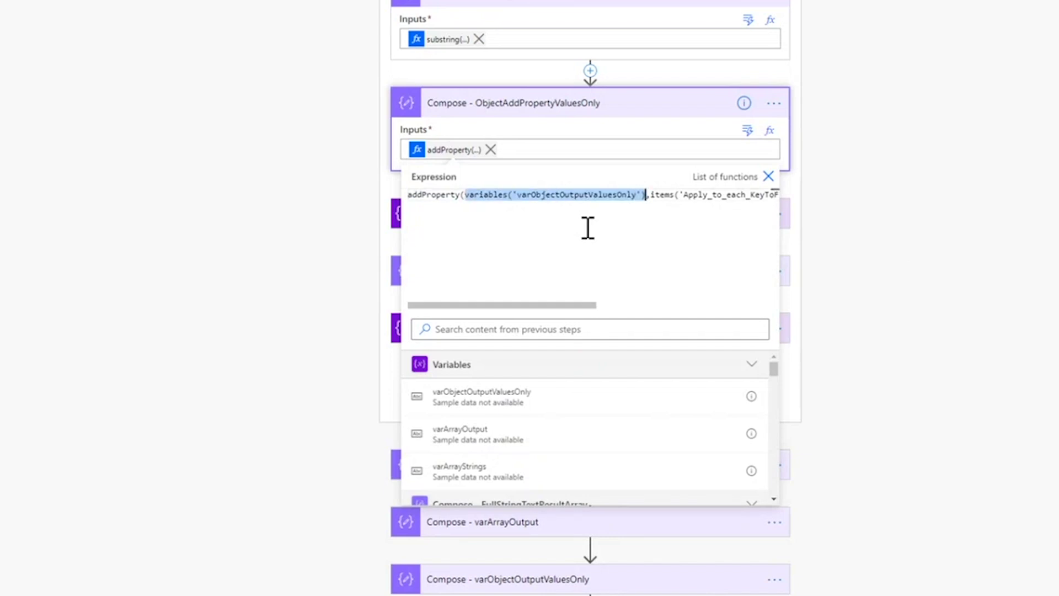
# - Highlight the addProperty expression from the items reference for KeyToFind onward into the outputs reference
pyautogui.press('Right')
pyautogui.press('Right')
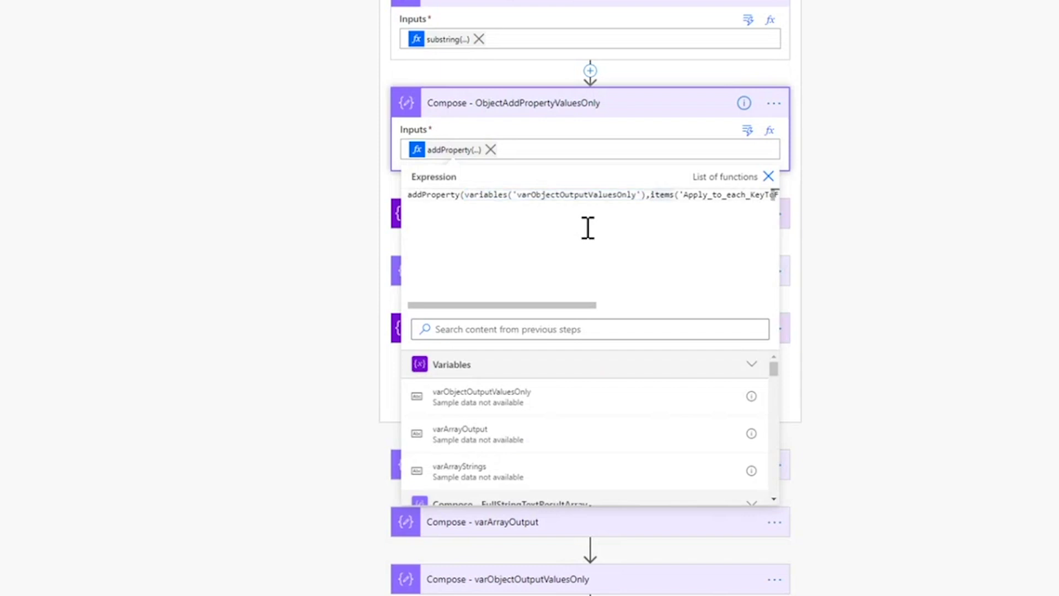
pyautogui.hotkey('shift', 'End')
pyautogui.hotkey('shift', 'Left')
pyautogui.hotkey('shift', 'Left')
pyautogui.hotkey('shift', 'Left')
pyautogui.hotkey('shift', 'Left')
pyautogui.hotkey('shift', 'Left')
pyautogui.hotkey('shift', 'Left')
pyautogui.hotkey('shift', 'Left')
pyautogui.hotkey('shift', 'Left')
pyautogui.hotkey('shift', 'Left')
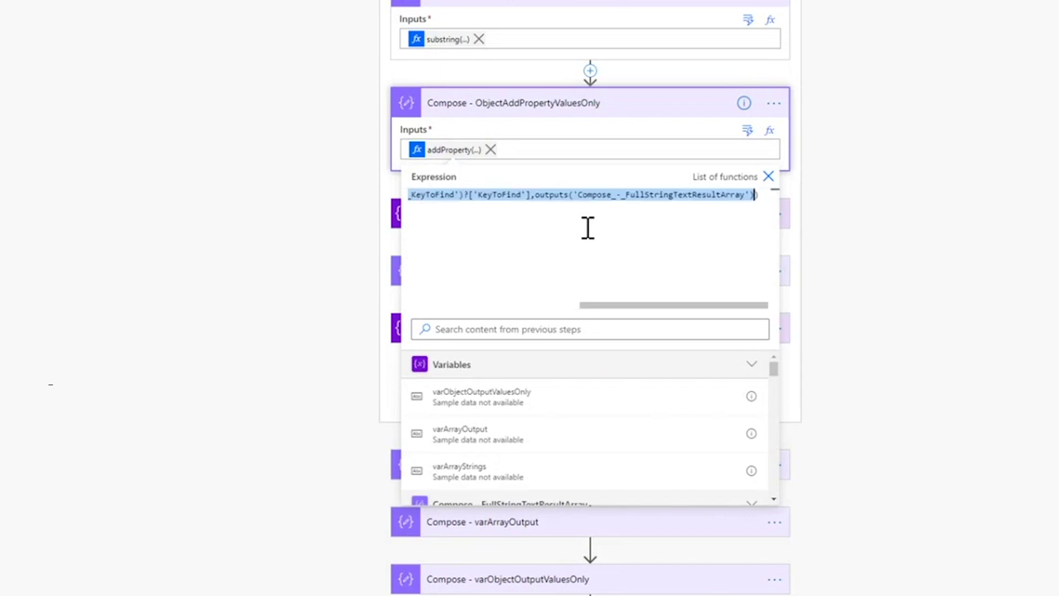
pyautogui.hotkey('shift', 'Left')
pyautogui.hotkey('shift', 'Left')
pyautogui.hotkey('shift', 'Left')
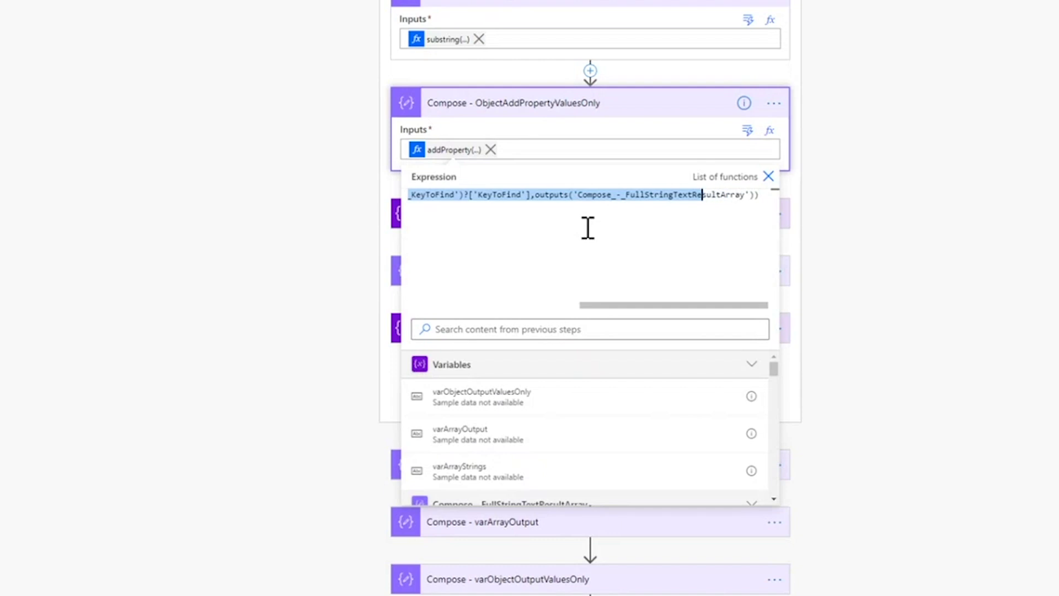
# - Highlight the last argument of the addProperty expression, outputs('Compose_-_FullStringTextResultArray')
pyautogui.press('End')
pyautogui.hotkey('shift', 'Left')
pyautogui.hotkey('shift', 'Left')
pyautogui.hotkey('shift', 'Left')
pyautogui.hotkey('shift', 'Left')
pyautogui.hotkey('shift', 'Left')
pyautogui.hotkey('shift', 'Left')
pyautogui.hotkey('shift', 'Left')
pyautogui.hotkey('shift', 'Left')
pyautogui.hotkey('shift', 'Left')
pyautogui.hotkey('shift', 'Left')
pyautogui.hotkey('shift', 'Left')
pyautogui.hotkey('shift', 'Left')
pyautogui.hotkey('shift', 'Left')
pyautogui.hotkey('shift', 'Left')
pyautogui.hotkey('shift', 'Left')
pyautogui.hotkey('shift', 'Left')
pyautogui.hotkey('shift', 'Left')
pyautogui.hotkey('shift', 'Left')
pyautogui.hotkey('shift', 'Left')
pyautogui.hotkey('shift', 'Left')
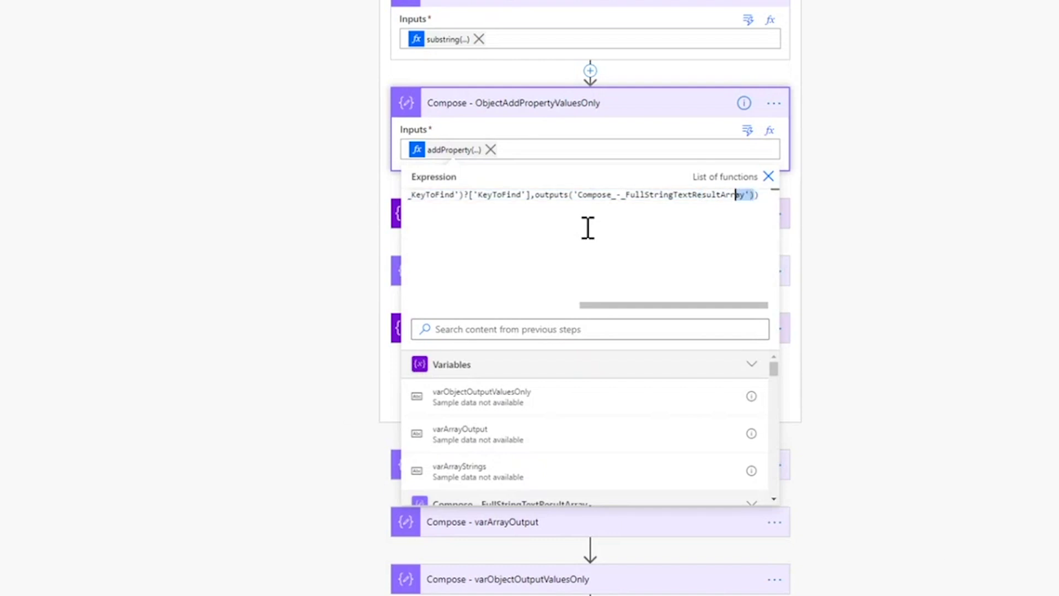
pyautogui.hotkey('shift', 'Left')
pyautogui.hotkey('shift', 'Left')
pyautogui.hotkey('shift', 'Left')
pyautogui.hotkey('shift', 'Left')
pyautogui.hotkey('shift', 'Left')
pyautogui.hotkey('shift', 'Left')
pyautogui.hotkey('shift', 'Left')
pyautogui.hotkey('shift', 'Left')
pyautogui.hotkey('shift', 'Left')
pyautogui.hotkey('shift', 'Left')
pyautogui.hotkey('shift', 'Left')
pyautogui.hotkey('shift', 'Left')
pyautogui.hotkey('shift', 'Left')
pyautogui.hotkey('shift', 'Left')
pyautogui.hotkey('shift', 'Left')
pyautogui.hotkey('shift', 'Left')
pyautogui.hotkey('shift', 'Left')
pyautogui.hotkey('shift', 'Left')
pyautogui.hotkey('shift', 'Left')
pyautogui.hotkey('shift', 'Left')
pyautogui.hotkey('shift', 'Right')
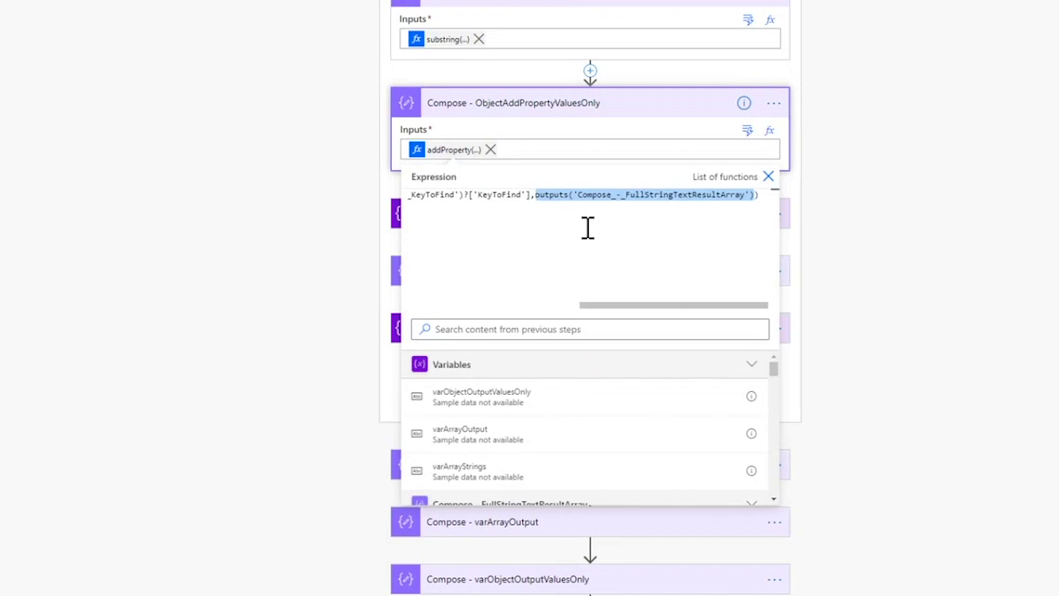
# - Highlight the end of the ['KeyToFind'] reference just before the outputs argument in the addProperty expression
pyautogui.press('Left')
pyautogui.press('Left')
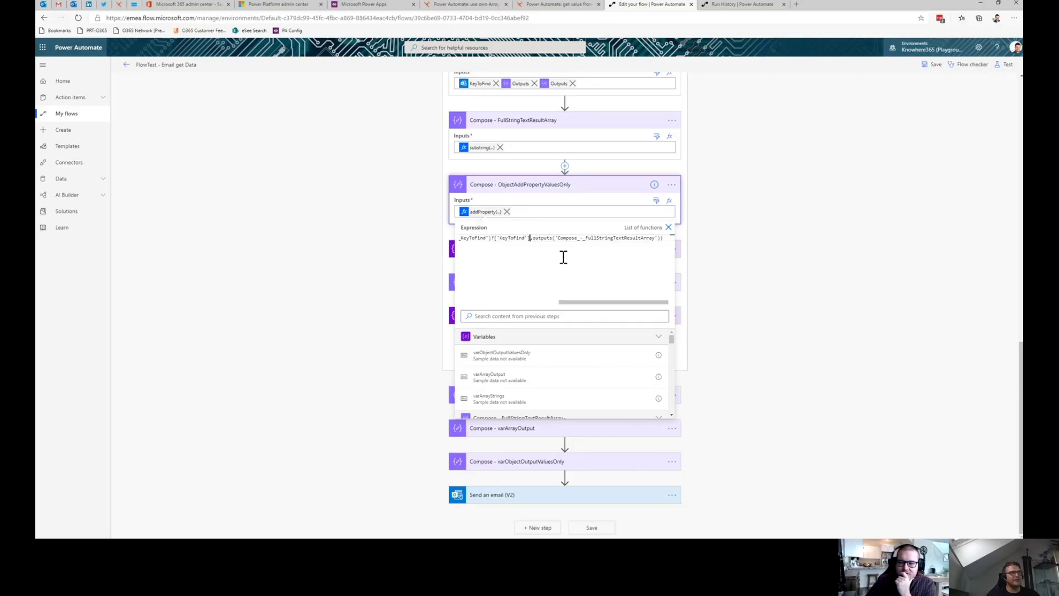
pyautogui.hotkey('shift', 'Left')
pyautogui.hotkey('shift', 'Left')
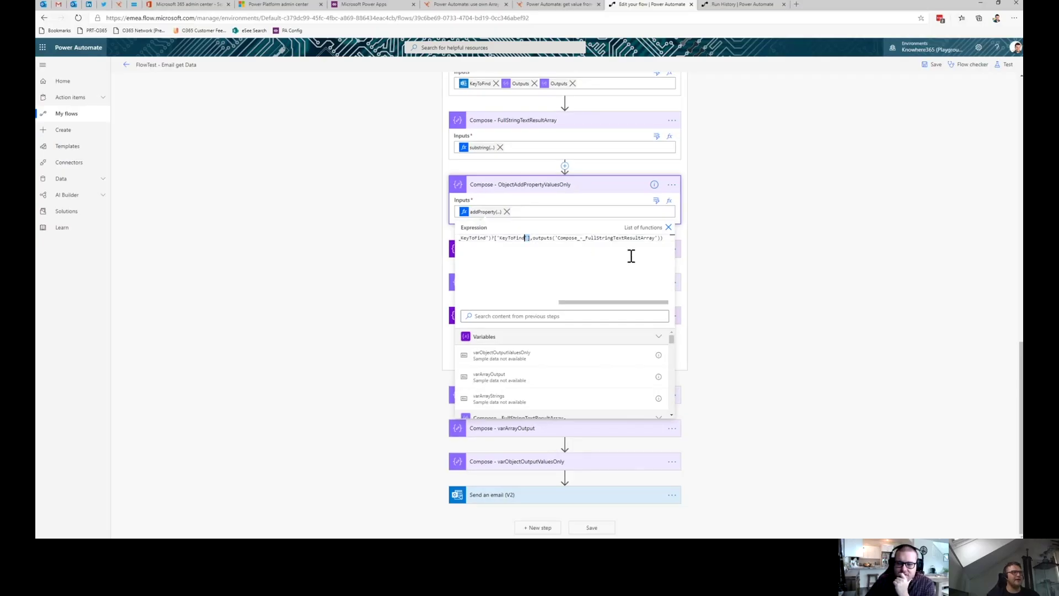
# - Close the addProperty expression and return to the separator and variable initializations above the loop
pyautogui.scroll(6, 712, 255)
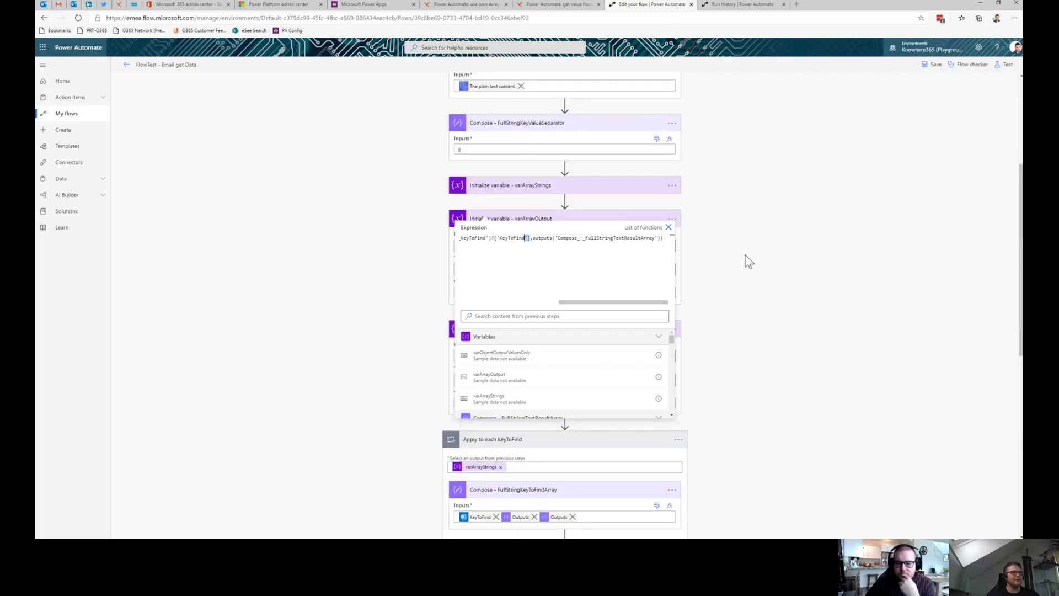
pyautogui.click(551, 220)
pyautogui.scroll(10, 662, 243)
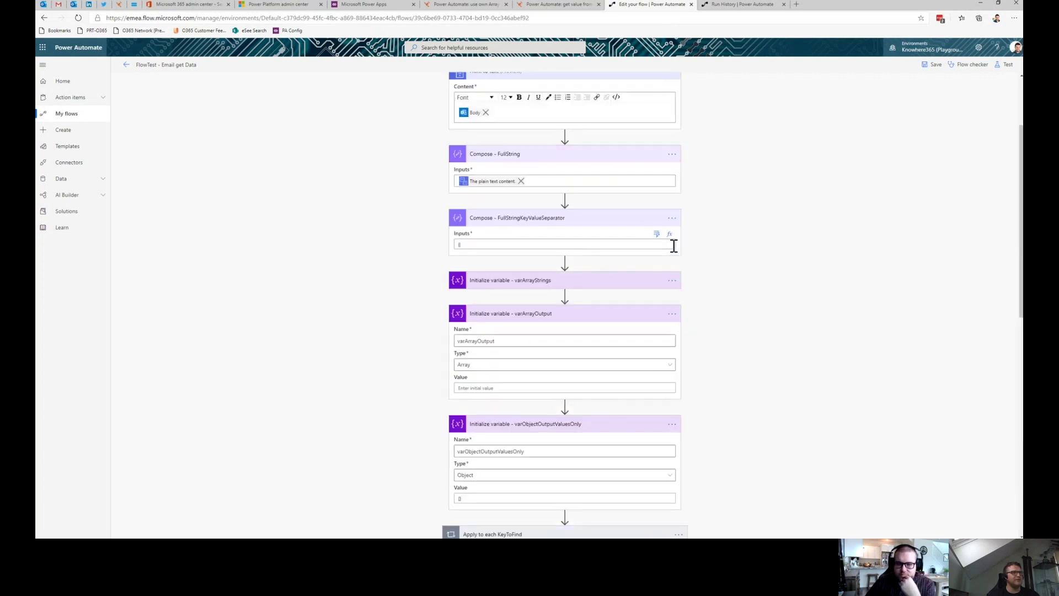
pyautogui.scroll(-6, 582, 362)
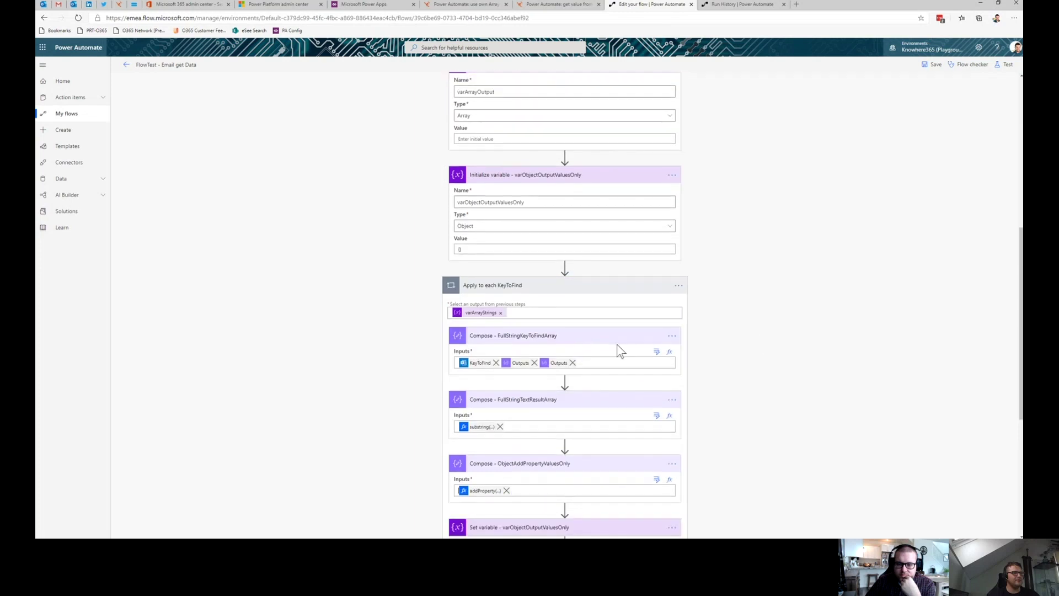
pyautogui.scroll(1, 1019, 288)
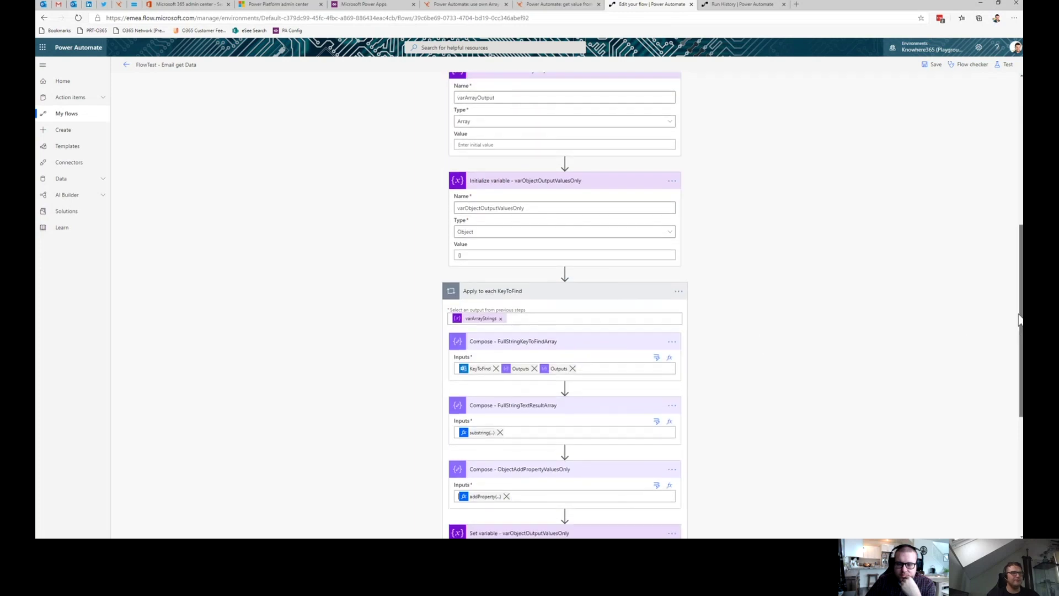
pyautogui.moveTo(1020, 288); pyautogui.dragTo(1013, 232)
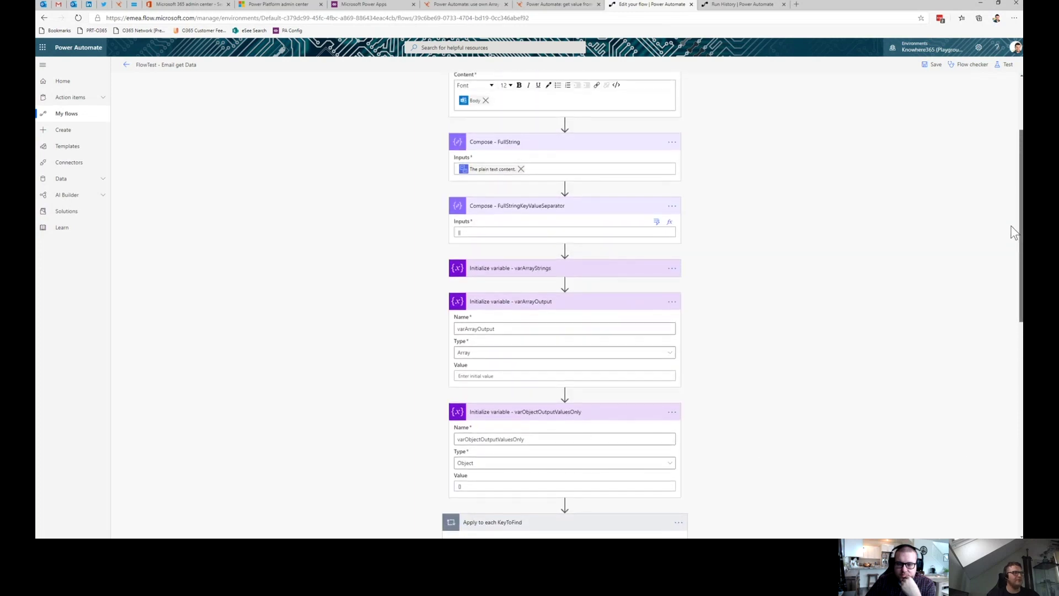
# - Expand the varArrayStrings initialization and point out the ArrayIndex entry of its first item, UserID
pyautogui.click(570, 270)
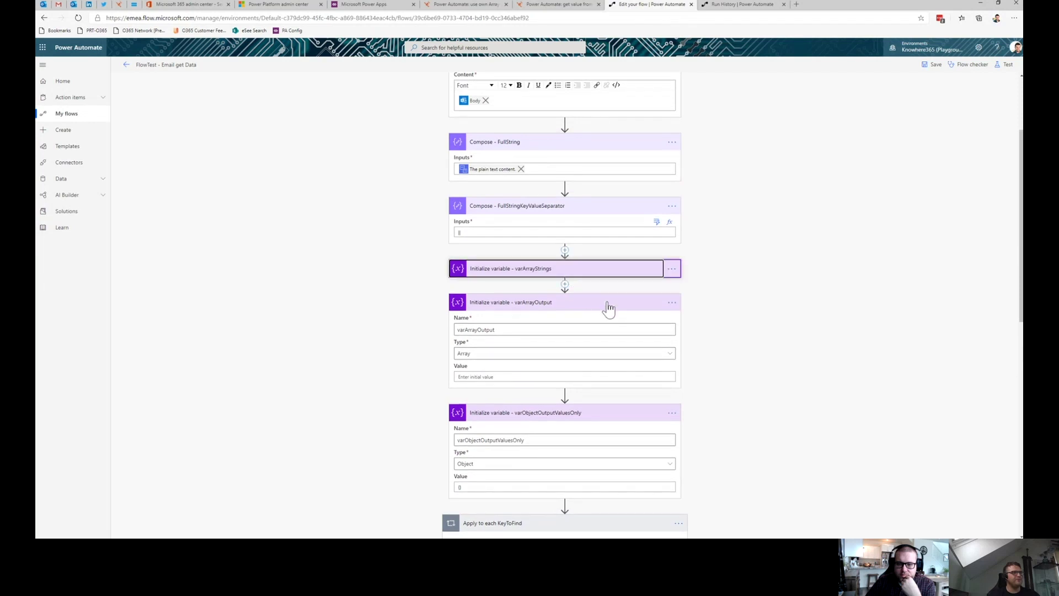
pyautogui.moveTo(1002, 245); pyautogui.dragTo(1011, 289)
pyautogui.scroll(-1, 1006, 292)
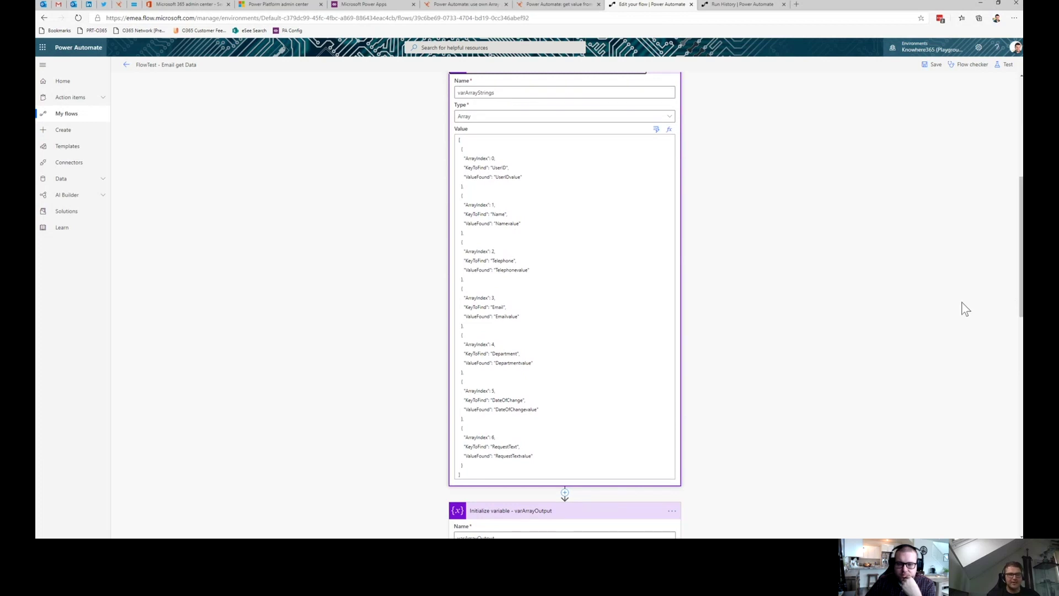
pyautogui.doubleClick(479, 159)
pyautogui.doubleClick(493, 158)
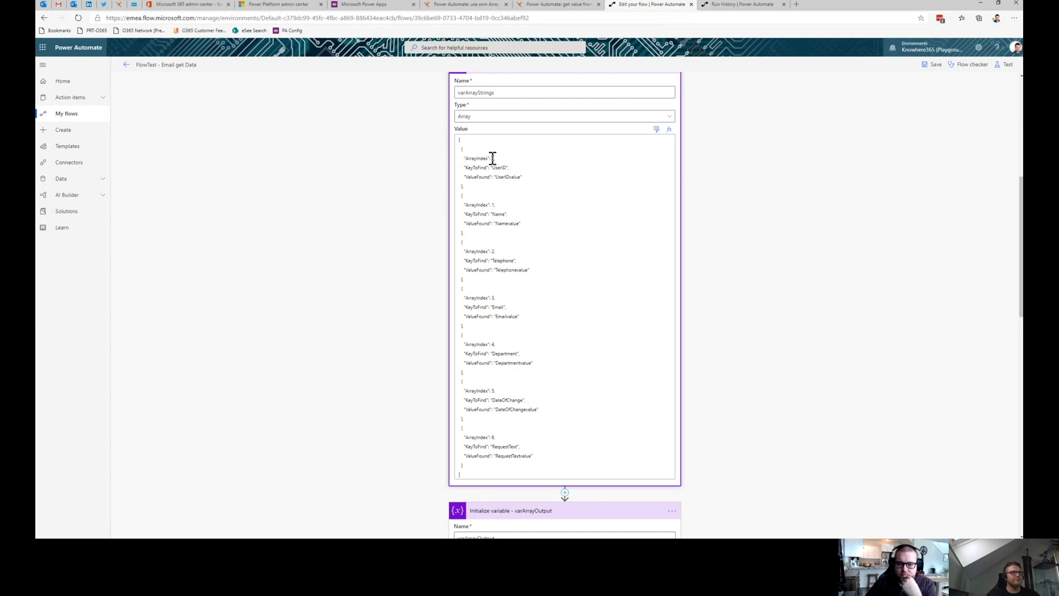
# - Switch to Outlook and highlight the UserID key and its value in the Help FAQ Request email
pyautogui.click(73, 4)
pyautogui.click(316, 144)
pyautogui.doubleClick(316, 138)
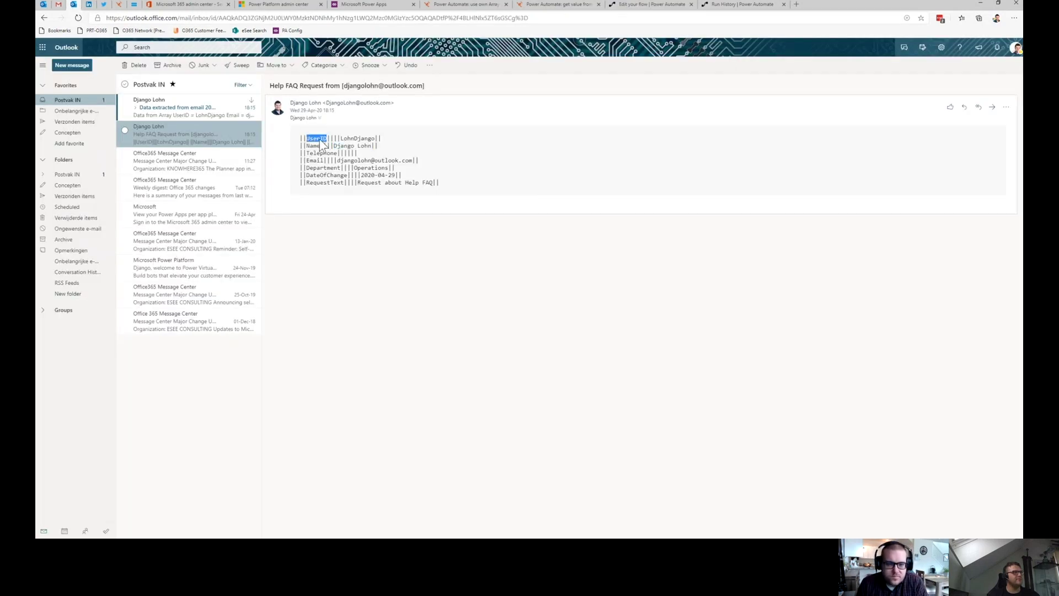
pyautogui.doubleClick(357, 138)
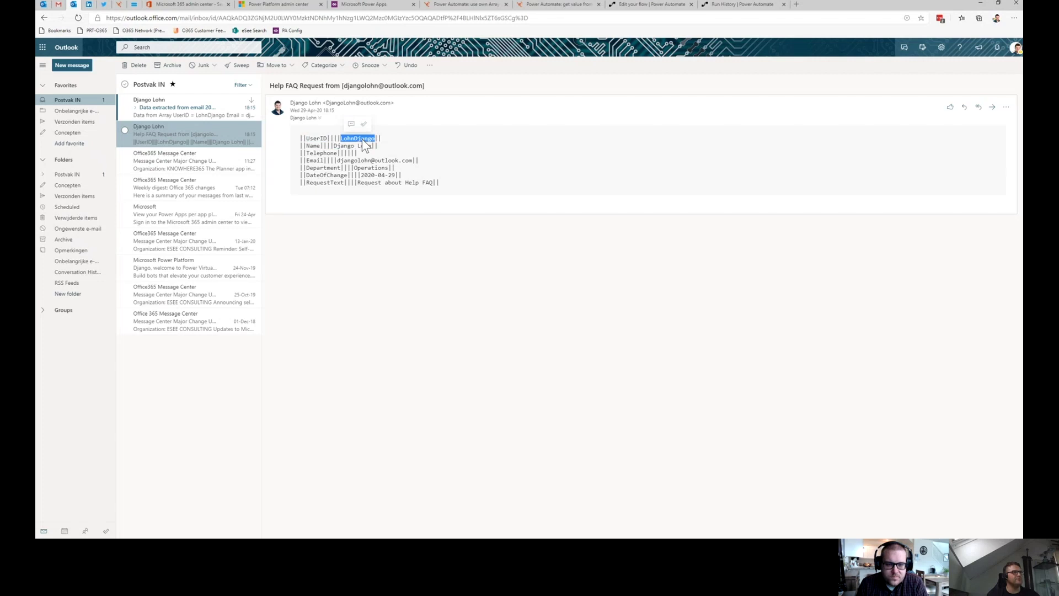
# - Return to the Power Automate flow editor and expand the loop's Set variable, Compose - ArrayItemAddProperty and Append to array variable actions
pyautogui.click(640, 6)
pyautogui.moveTo(1021, 303); pyautogui.dragTo(1021, 513)
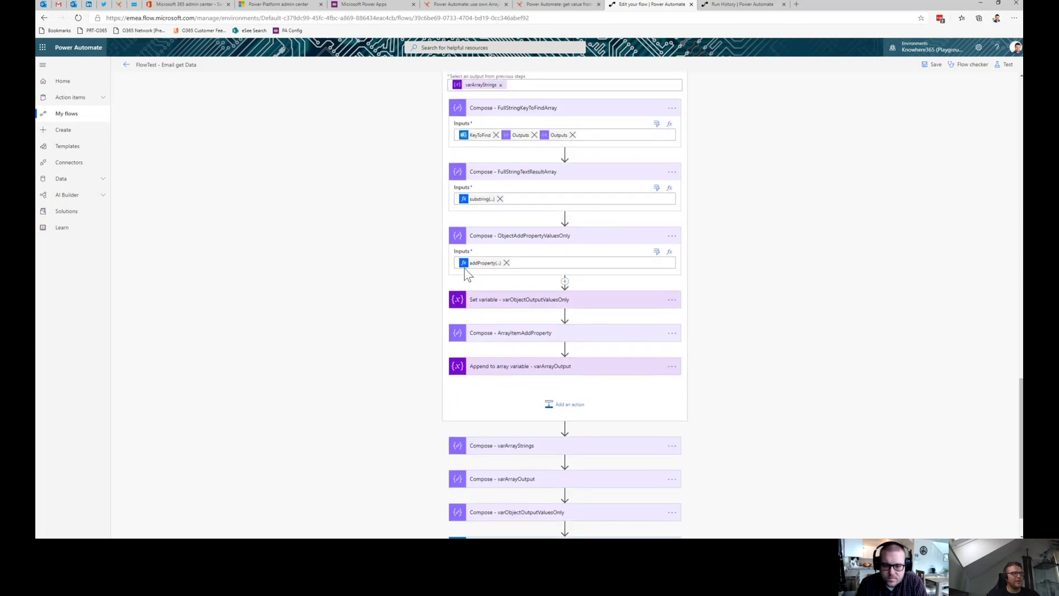
pyautogui.click(495, 301)
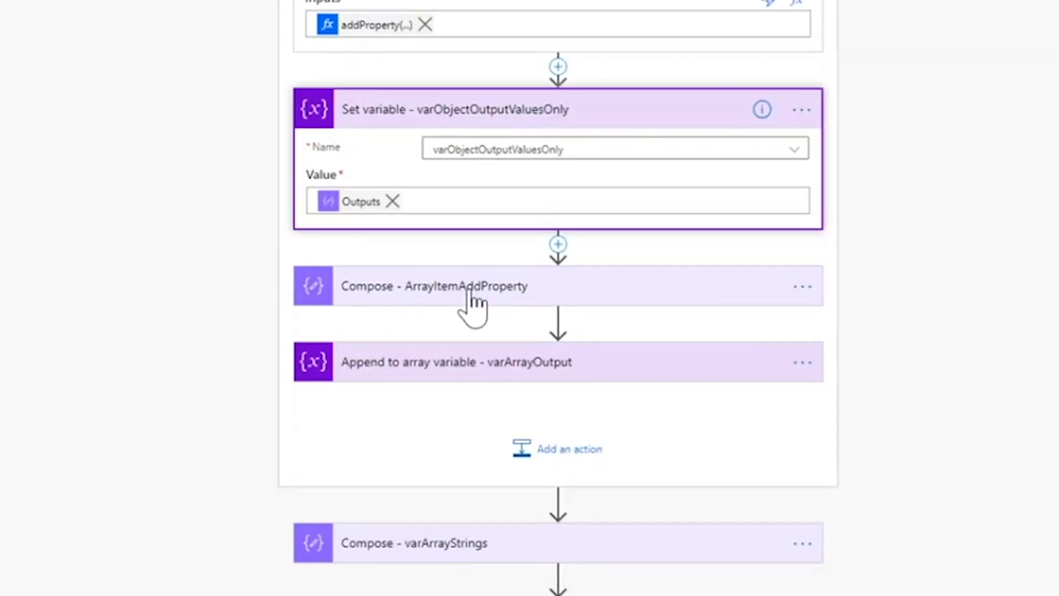
pyautogui.click(468, 292)
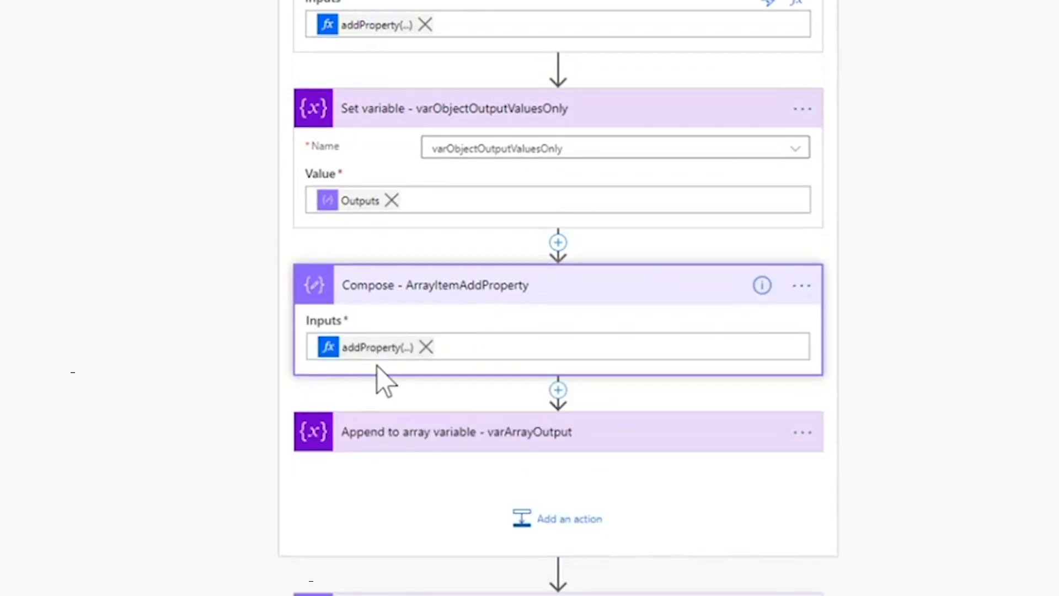
pyautogui.click(416, 442)
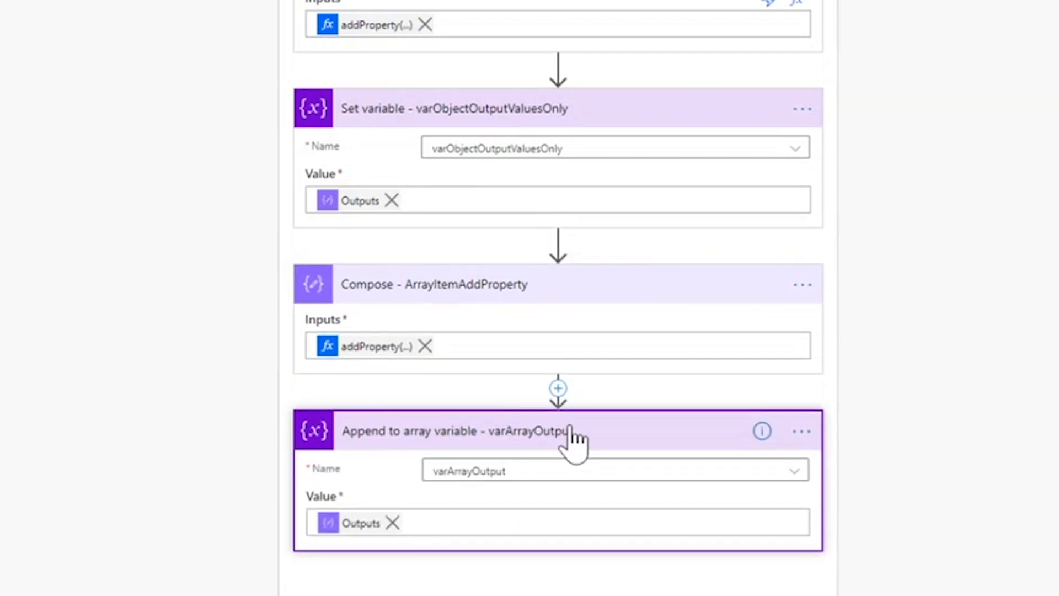
pyautogui.scroll(-7, 572, 440)
pyautogui.scroll(7, 342, 122)
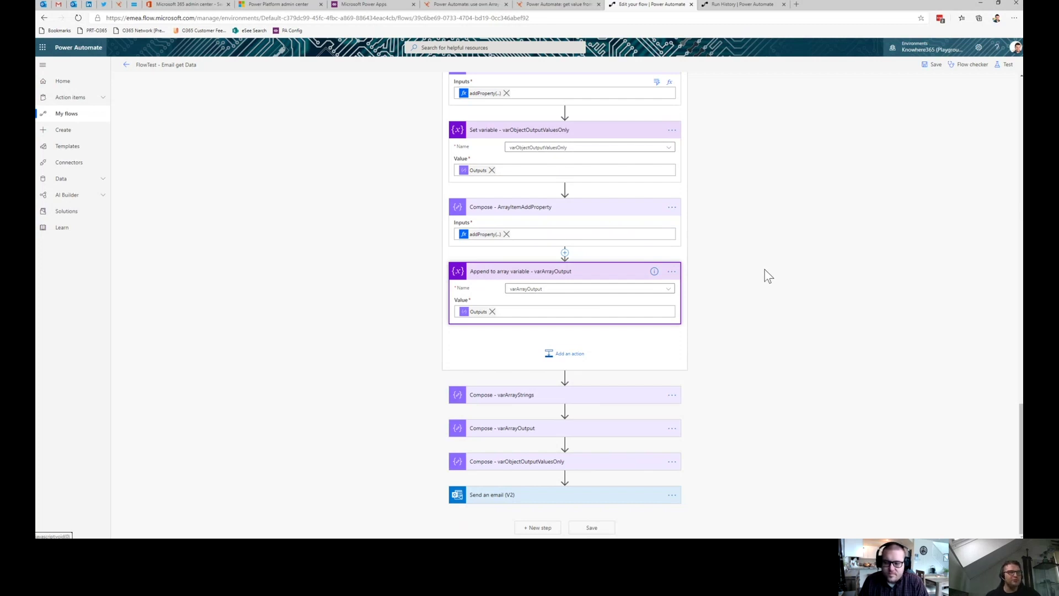
# - Return to the varArrayStrings value and highlight the KeyToFind property name in the Department item
pyautogui.scroll(4, 981, 355)
pyautogui.moveTo(1019, 378); pyautogui.dragTo(1019, 215)
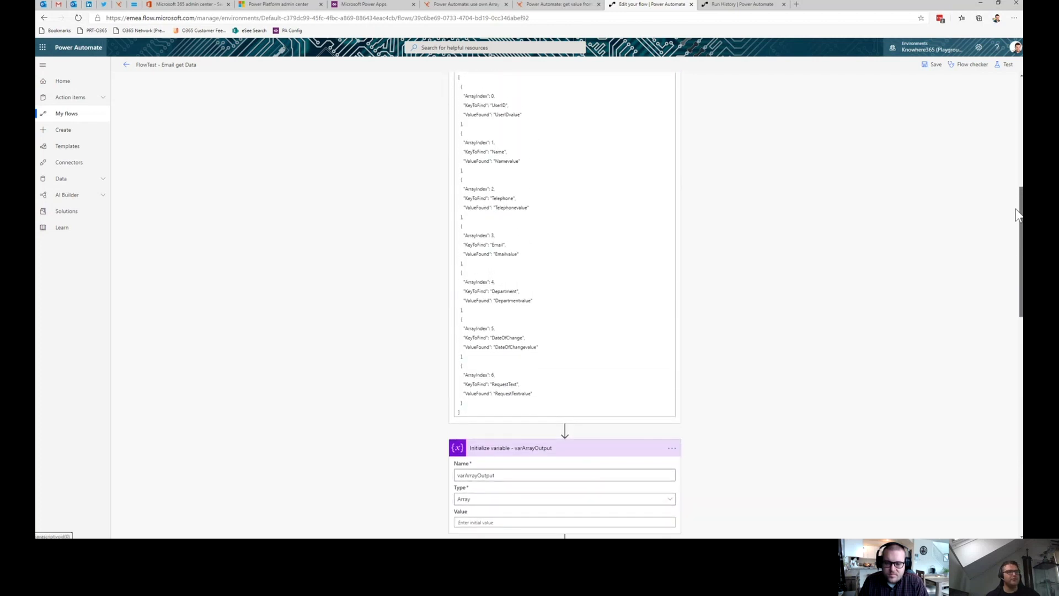
pyautogui.moveTo(494, 282); pyautogui.dragTo(465, 282)
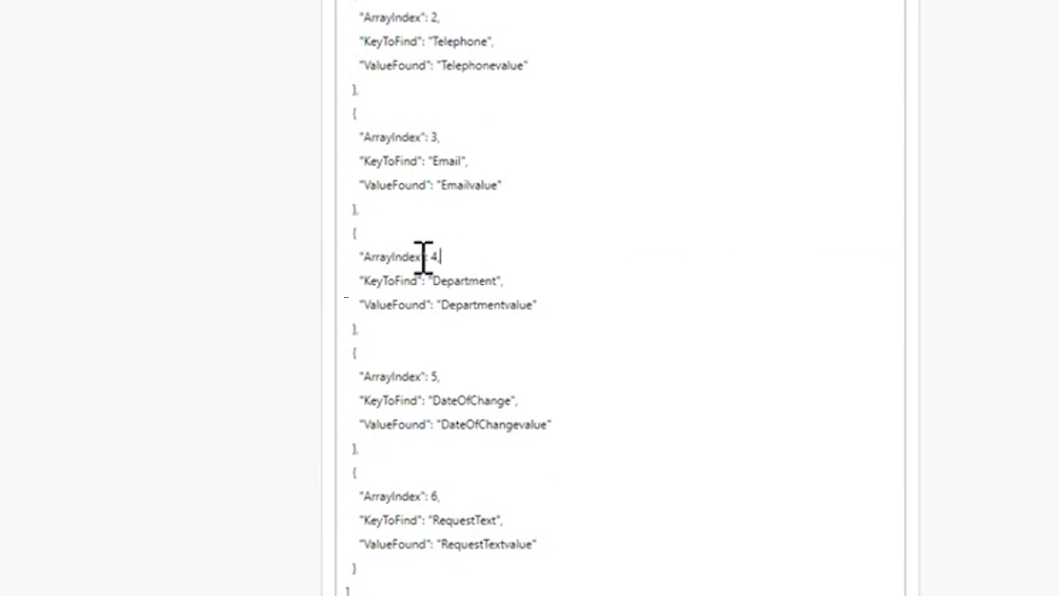
pyautogui.moveTo(367, 258); pyautogui.dragTo(413, 282)
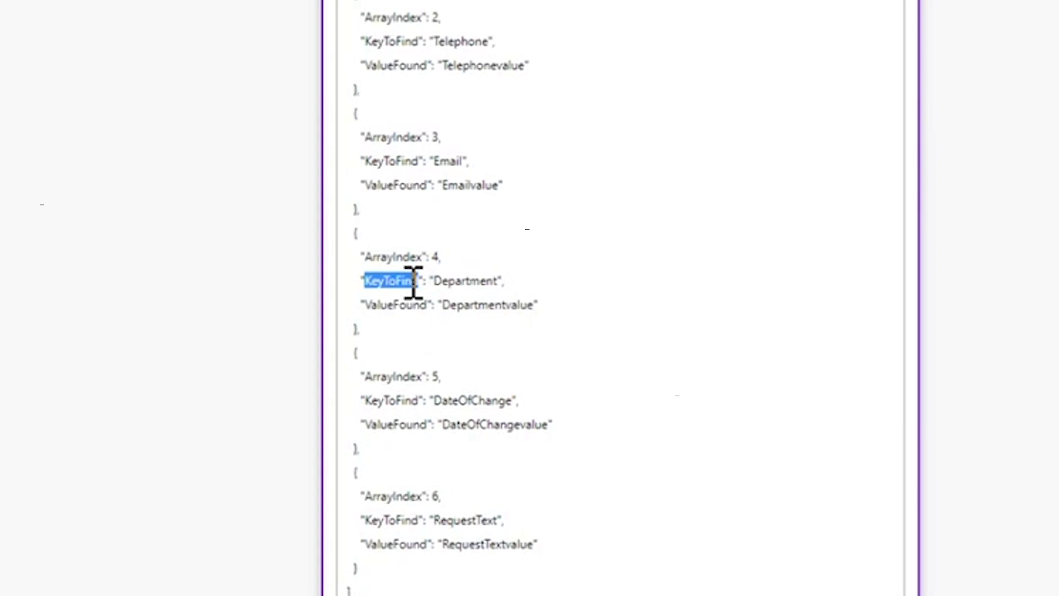
pyautogui.moveTo(414, 283); pyautogui.dragTo(419, 281)
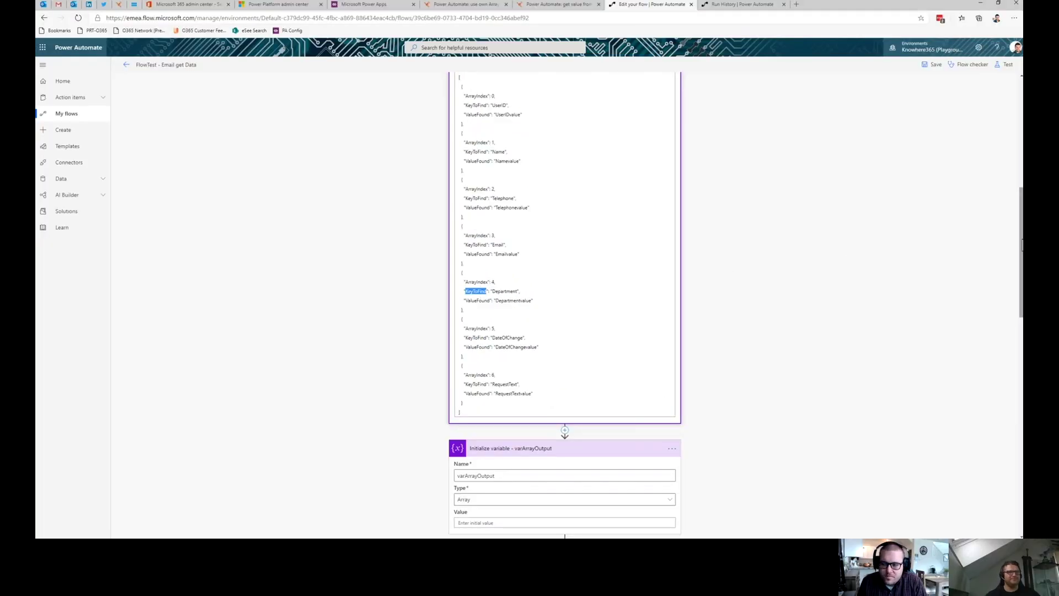
# - Expand Send an email (V2) and inspect the array-based UserID expression in its body, highlighting the index 0 and ValueAdded
pyautogui.moveTo(1022, 246); pyautogui.dragTo(971, 484)
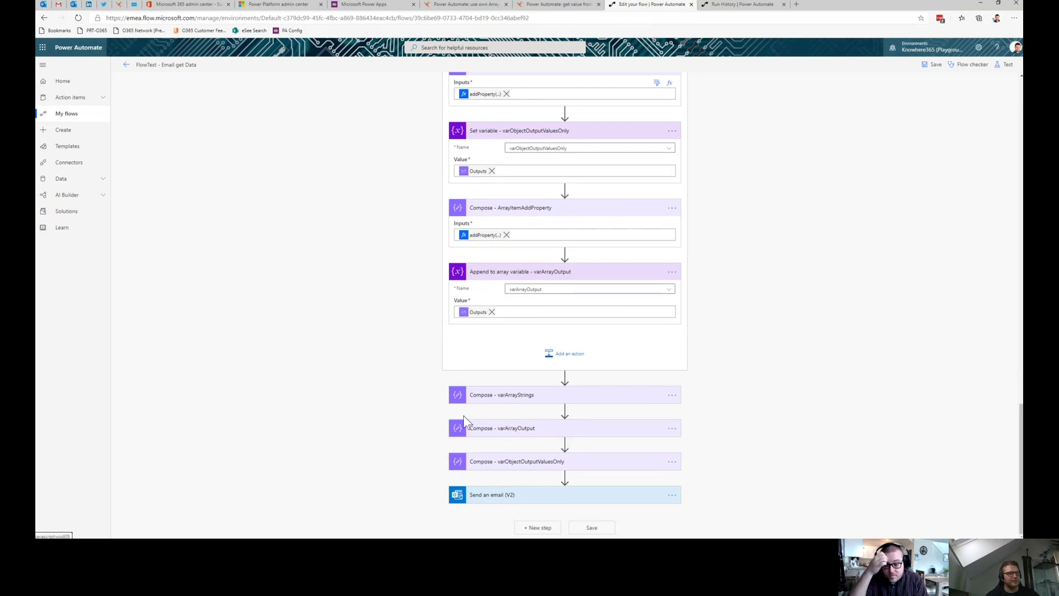
pyautogui.click(539, 497)
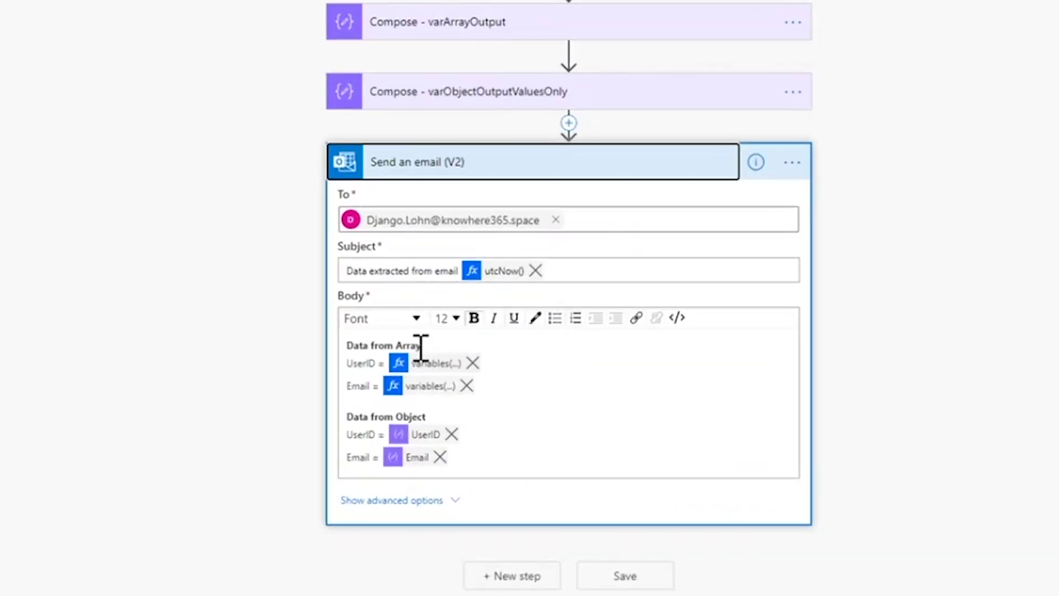
pyautogui.click(426, 365)
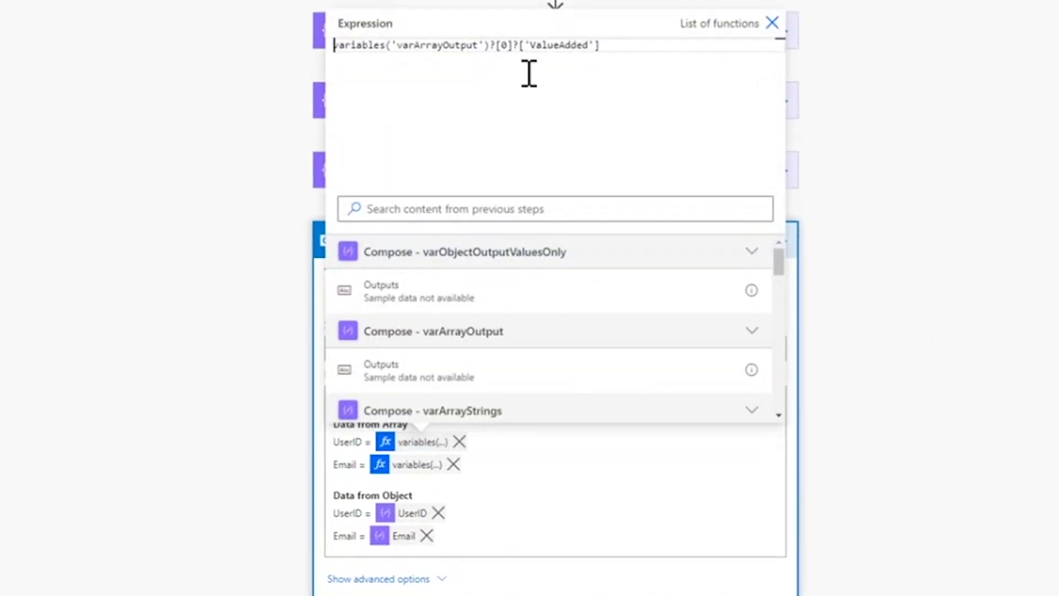
pyautogui.doubleClick(505, 45)
pyautogui.doubleClick(552, 46)
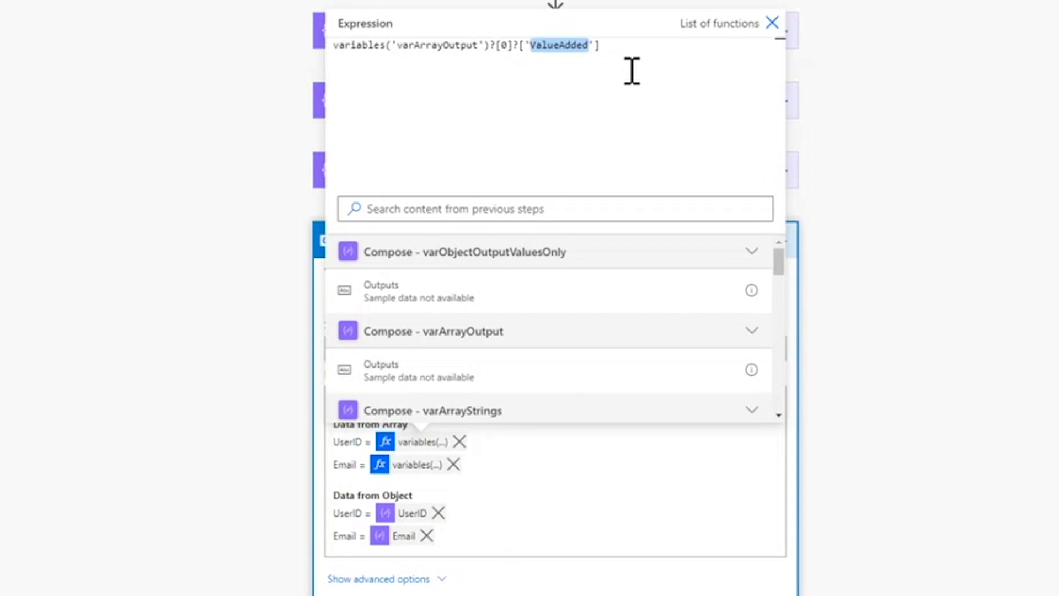
pyautogui.click(774, 27)
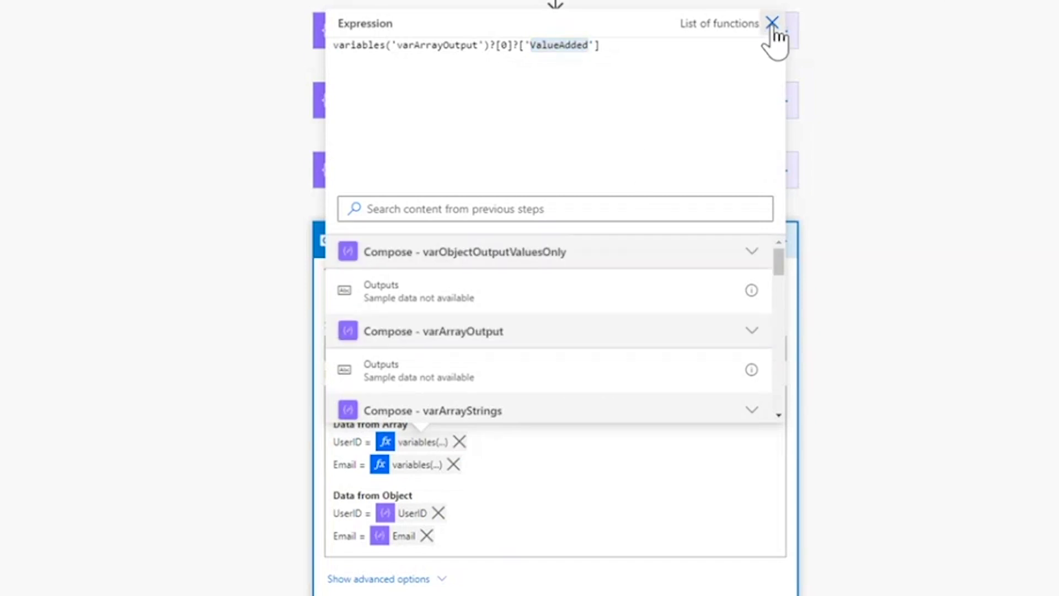
# - Check the object-based UserID token and paste the Email token into the address bar, trimmed to outputs('Compose_-_varObjectOutputValuesOnly')?['Email']
pyautogui.click(418, 512)
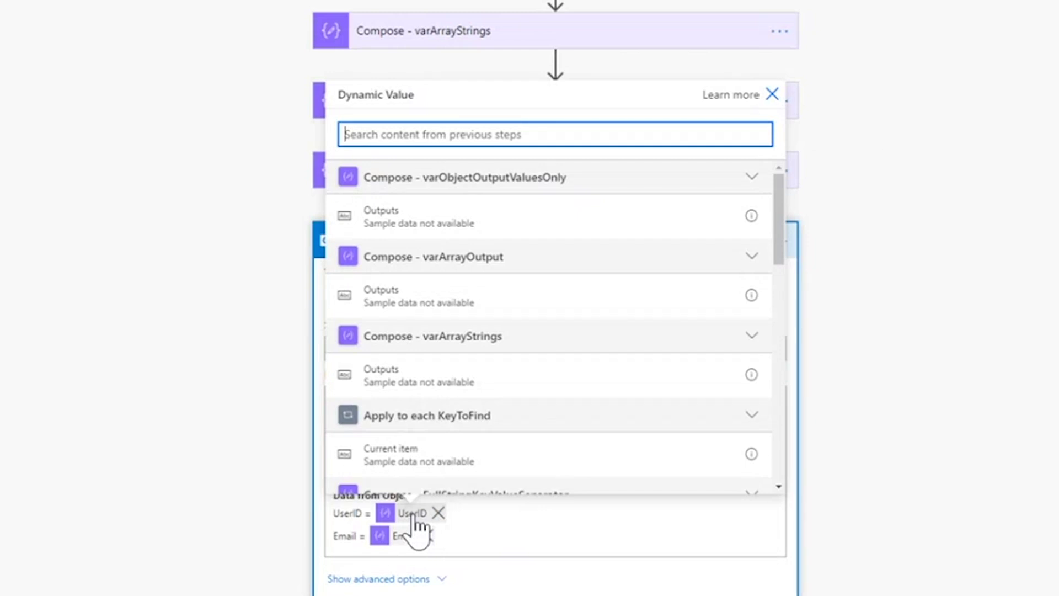
pyautogui.click(460, 519)
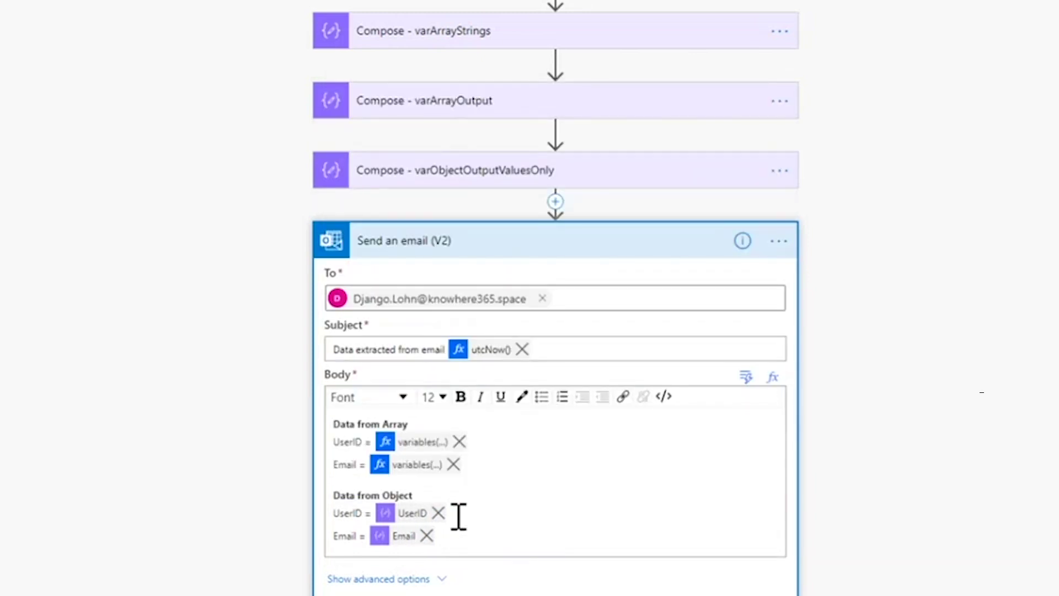
pyautogui.doubleClick(483, 540)
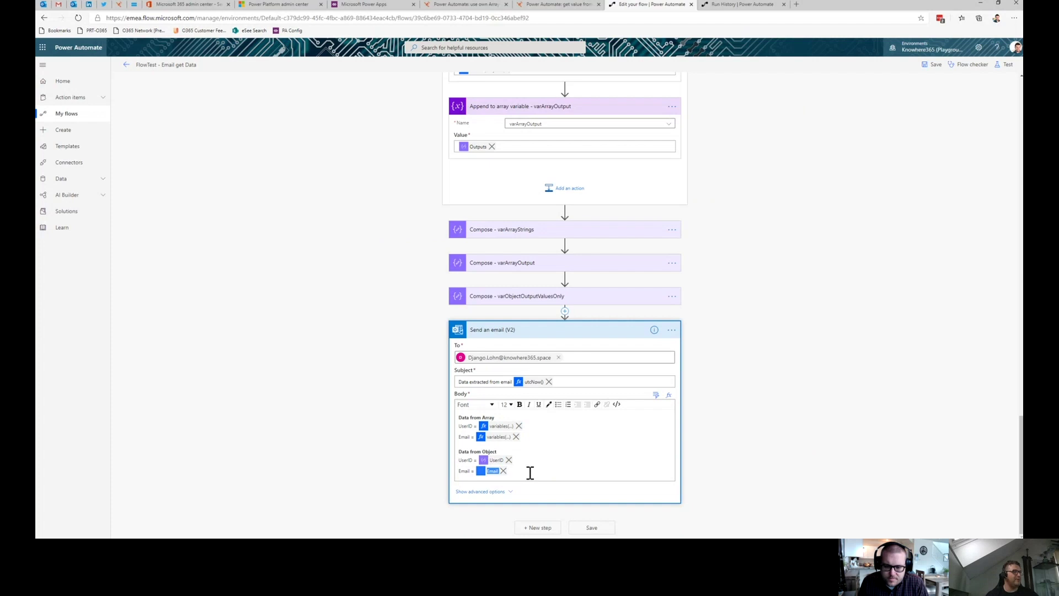
pyautogui.click(493, 17)
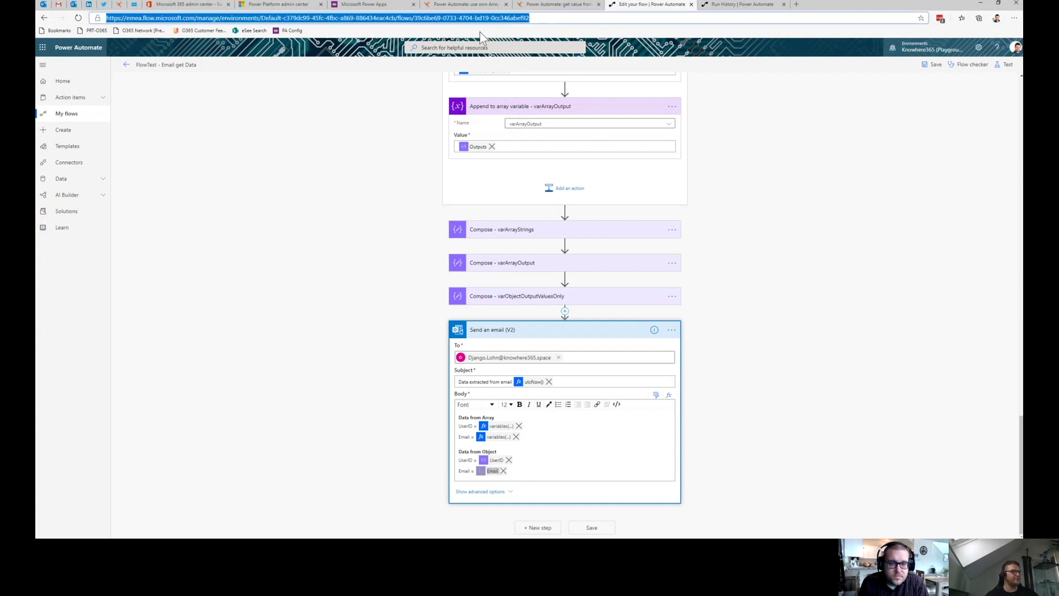
pyautogui.write("@{outputs('Compose_-_varObjectOutputValuesOnly')?['Email']}")
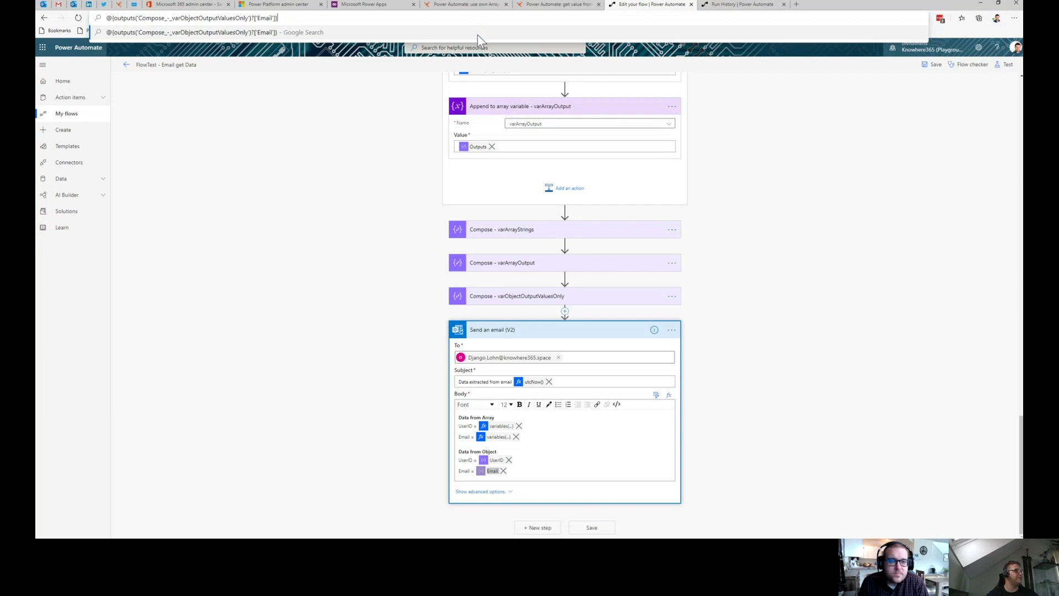
pyautogui.press('BackSpace')
pyautogui.press('Delete')
pyautogui.press('Delete')
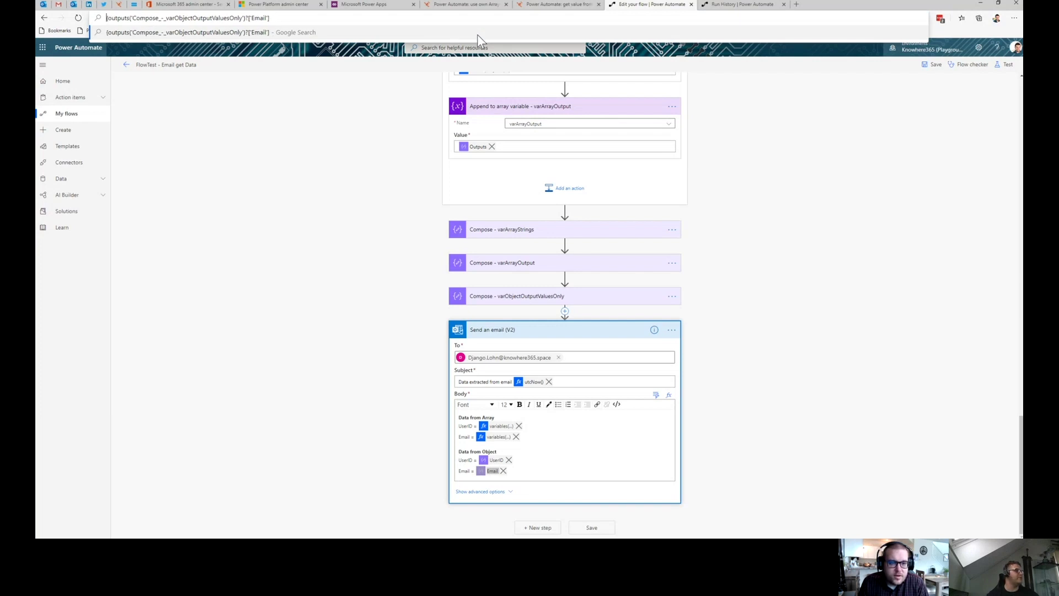
# - Highlight the whole outputs expression in the address bar, followed by its Email property name, and return to the flow canvas
pyautogui.hotkey('ctrl', 'a')
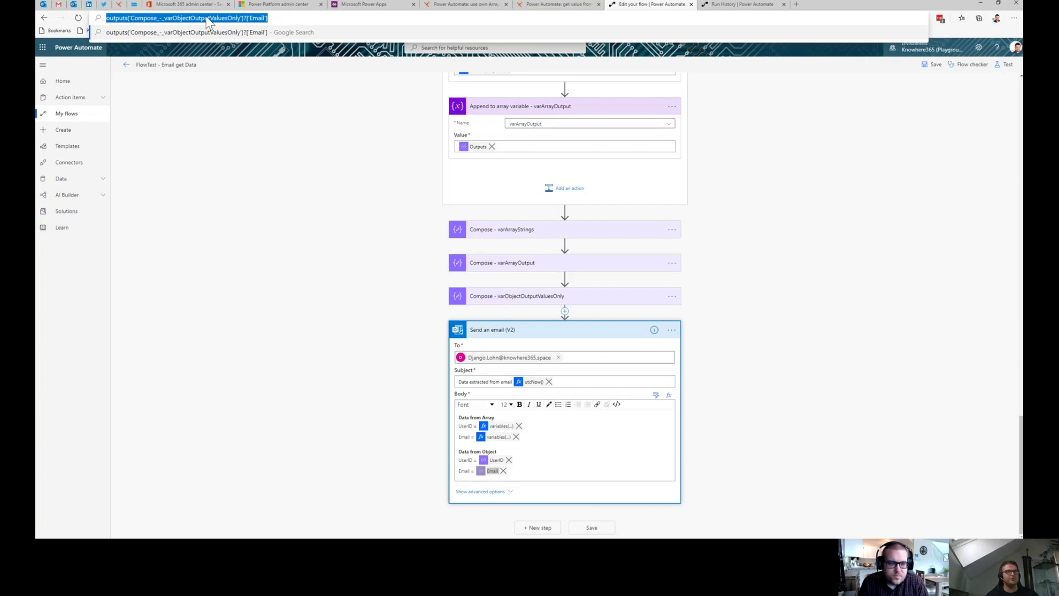
pyautogui.doubleClick(253, 18)
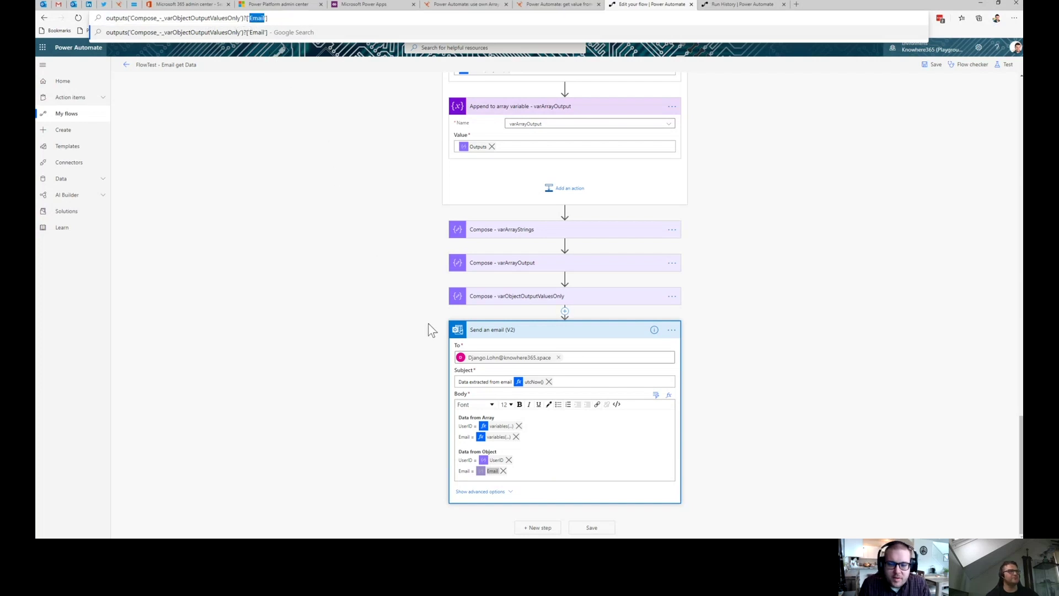
pyautogui.click(782, 361)
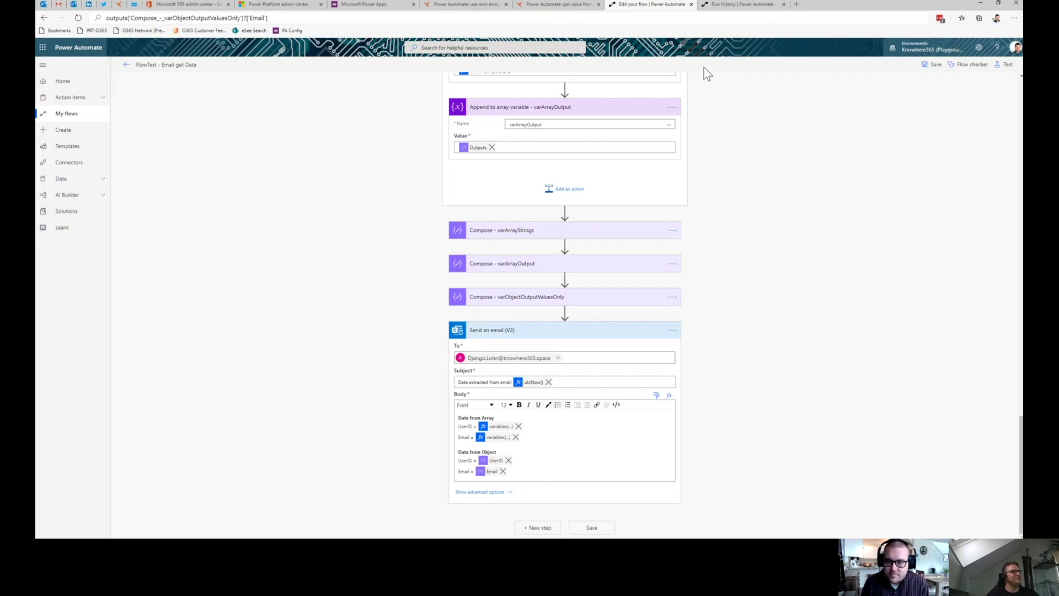
# - Revisit the source email, open the flow's run history, and examine the outputs of the When a new email arrives (V3) trigger
pyautogui.click(73, 4)
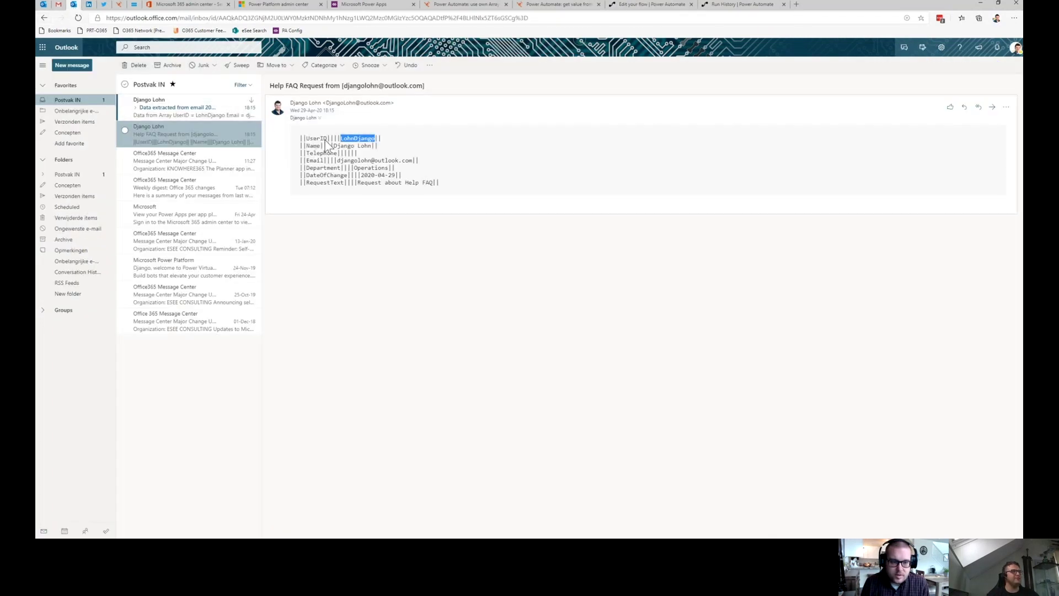
pyautogui.click(721, 6)
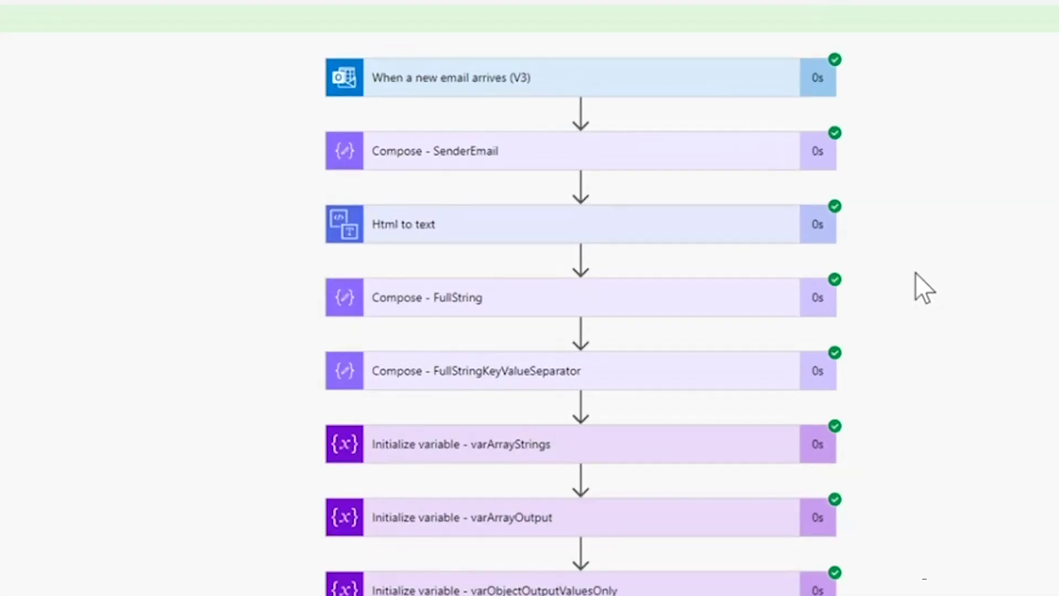
pyautogui.click(571, 86)
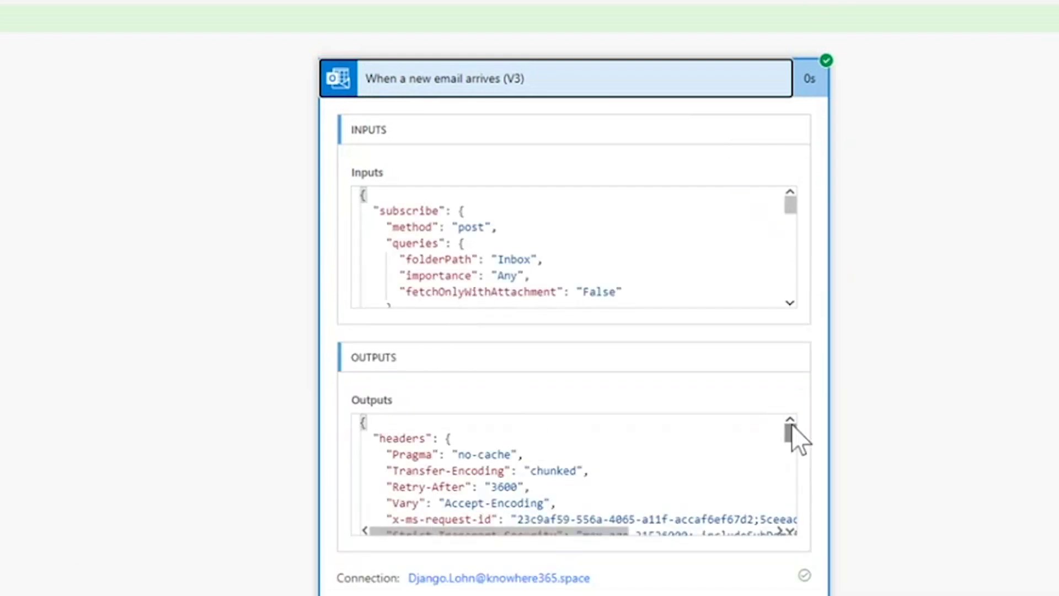
pyautogui.moveTo(789, 431); pyautogui.dragTo(789, 524)
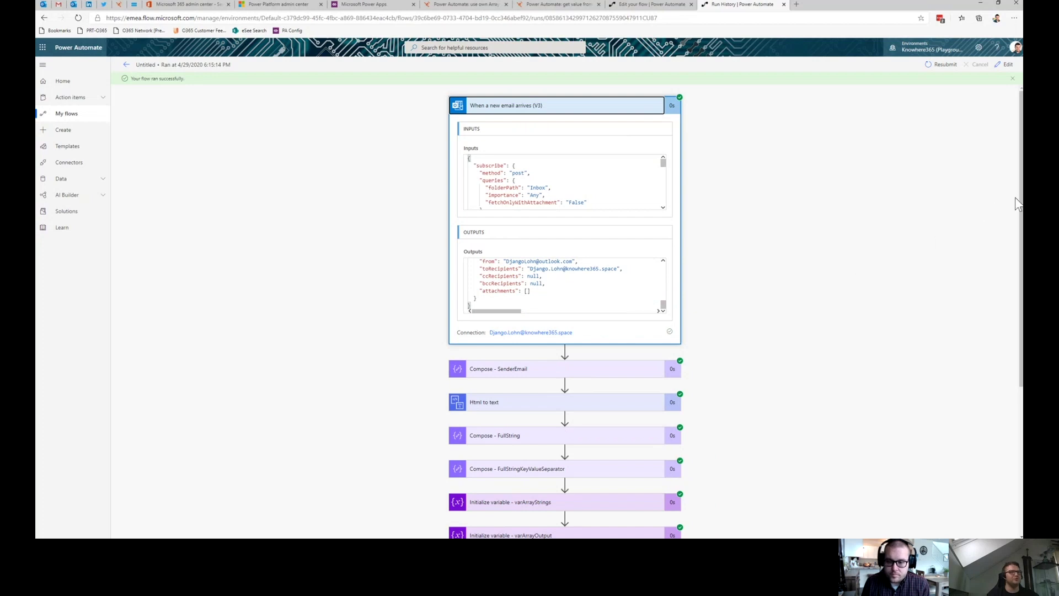
pyautogui.scroll(-2, 1008, 230)
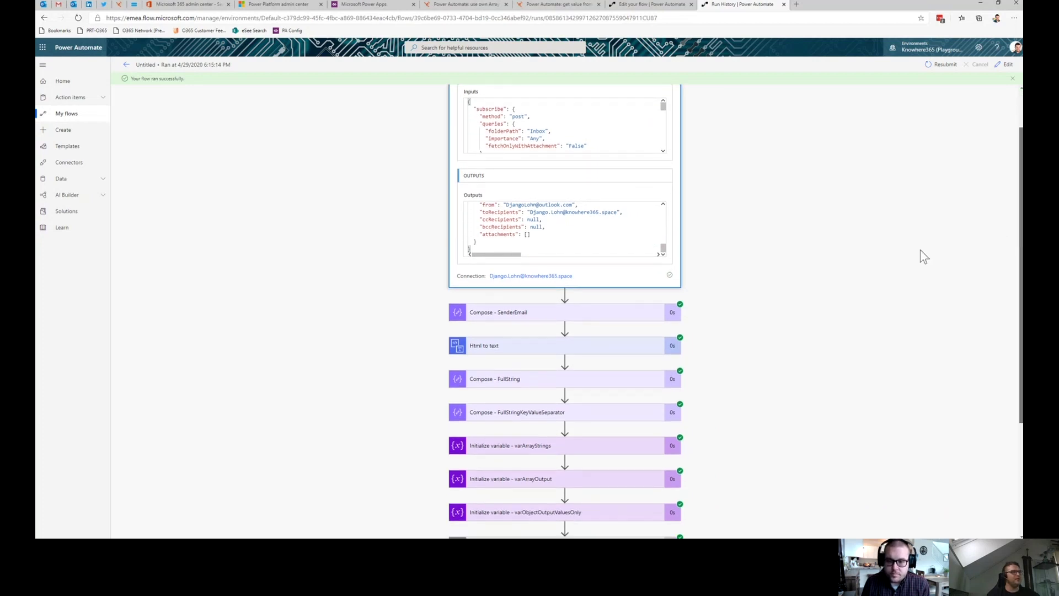
# - Expand Compose - SenderEmail in the run and highlight the sender's email address in its inputs
pyautogui.click(504, 318)
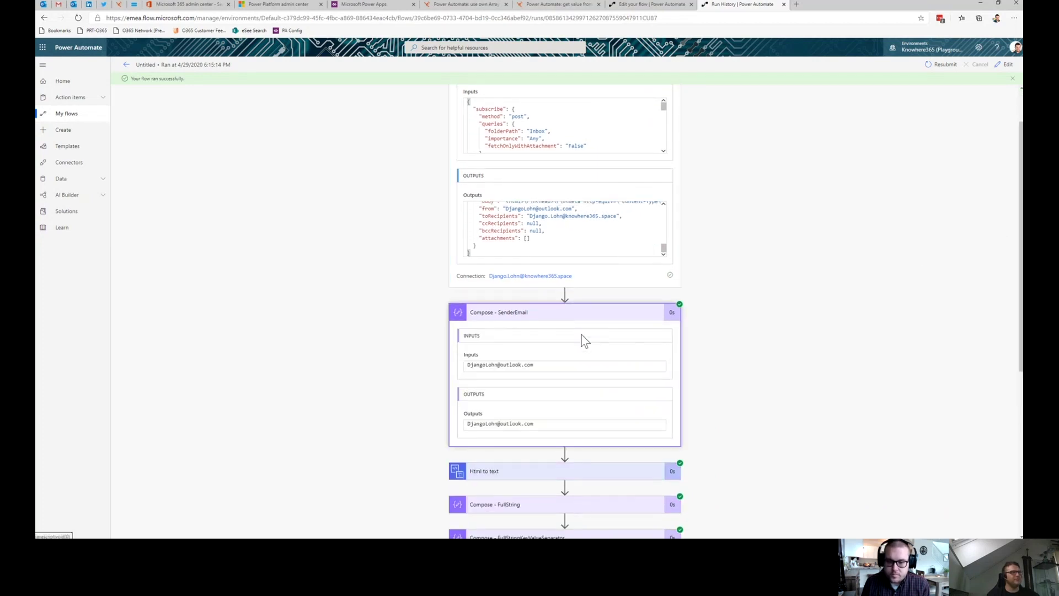
pyautogui.tripleClick(498, 365)
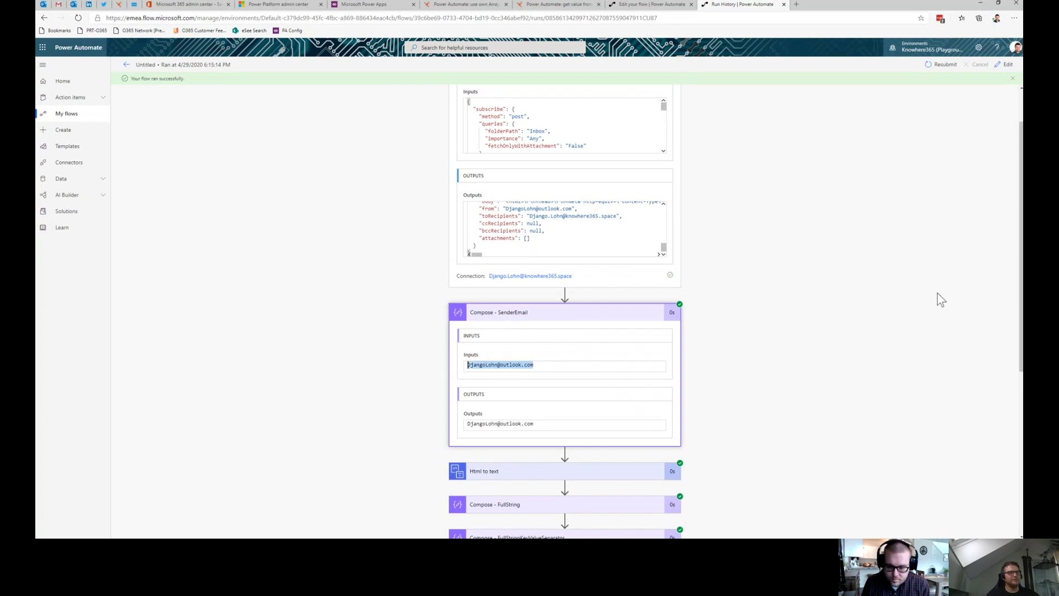
# - Expand Html to text in the run, examine its HTML content to the end, and highlight all of the plain text output
pyautogui.scroll(-3, 1020, 293)
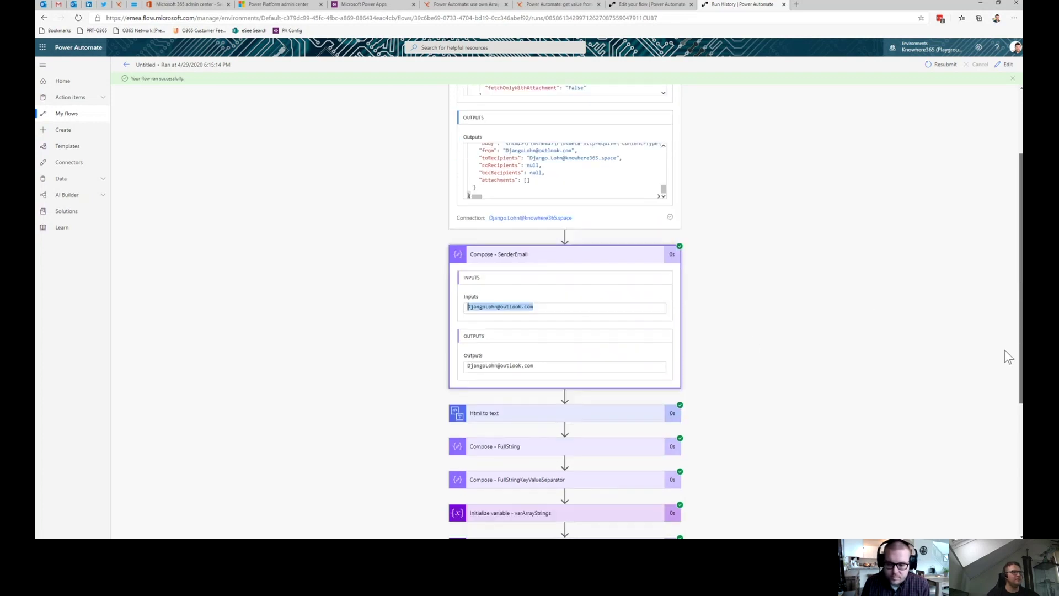
pyautogui.click(577, 309)
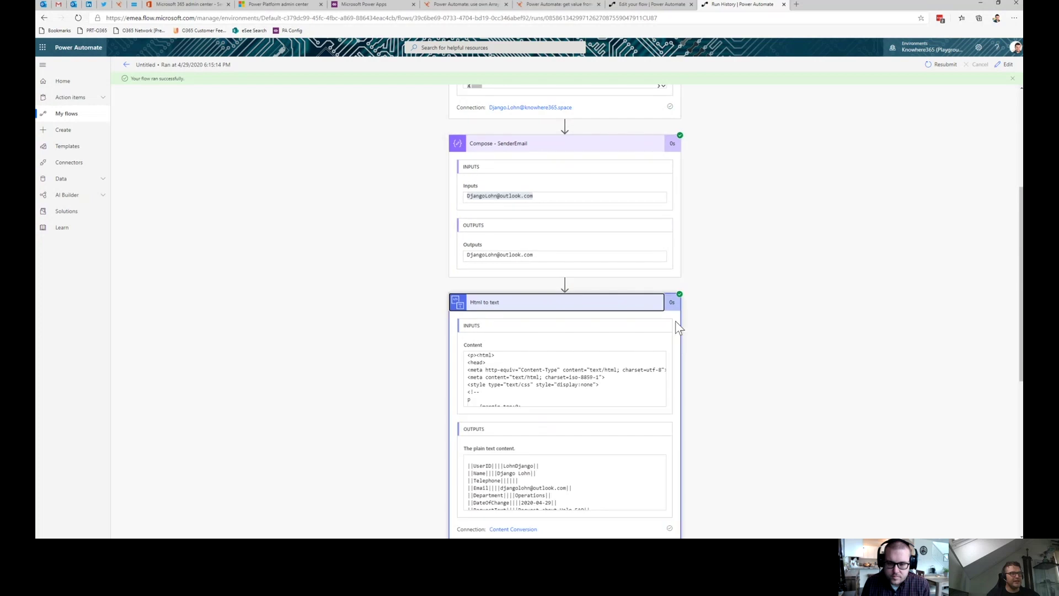
pyautogui.moveTo(665, 367); pyautogui.dragTo(666, 407)
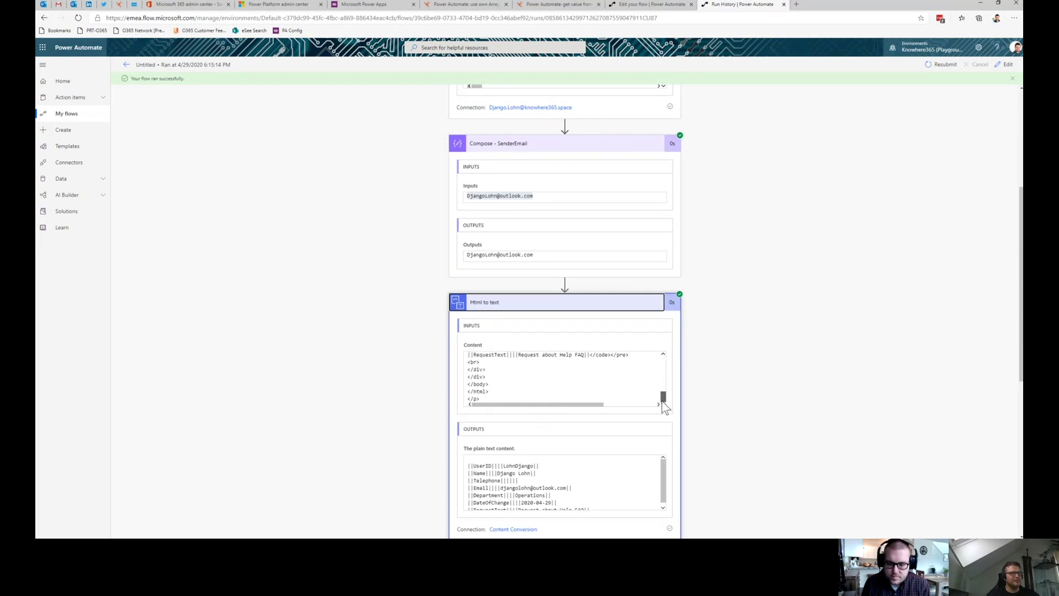
pyautogui.moveTo(1020, 340); pyautogui.dragTo(1000, 440)
pyautogui.scroll(-1, 526, 284)
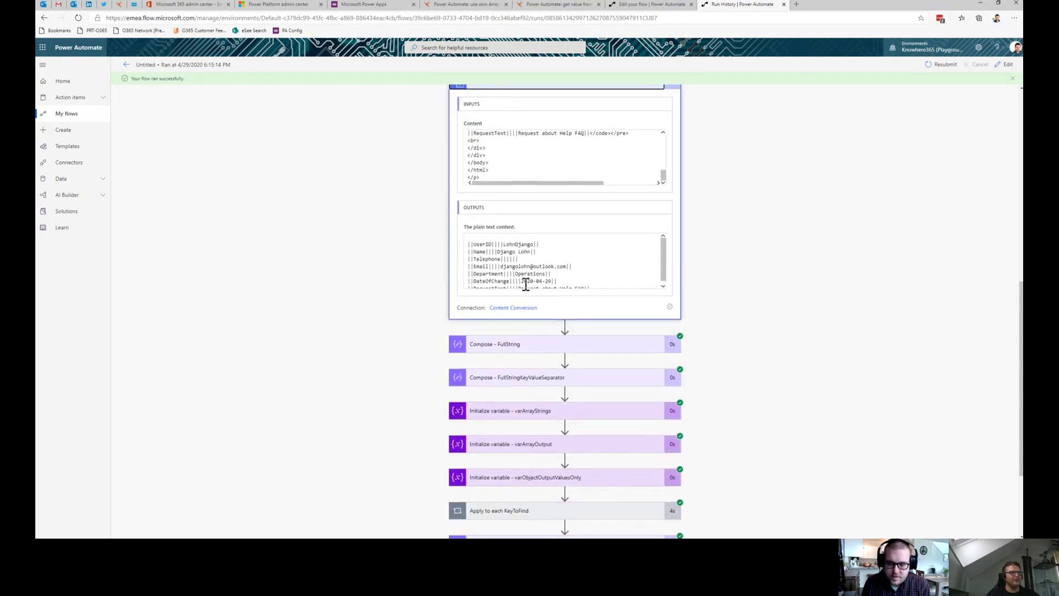
pyautogui.click(495, 255)
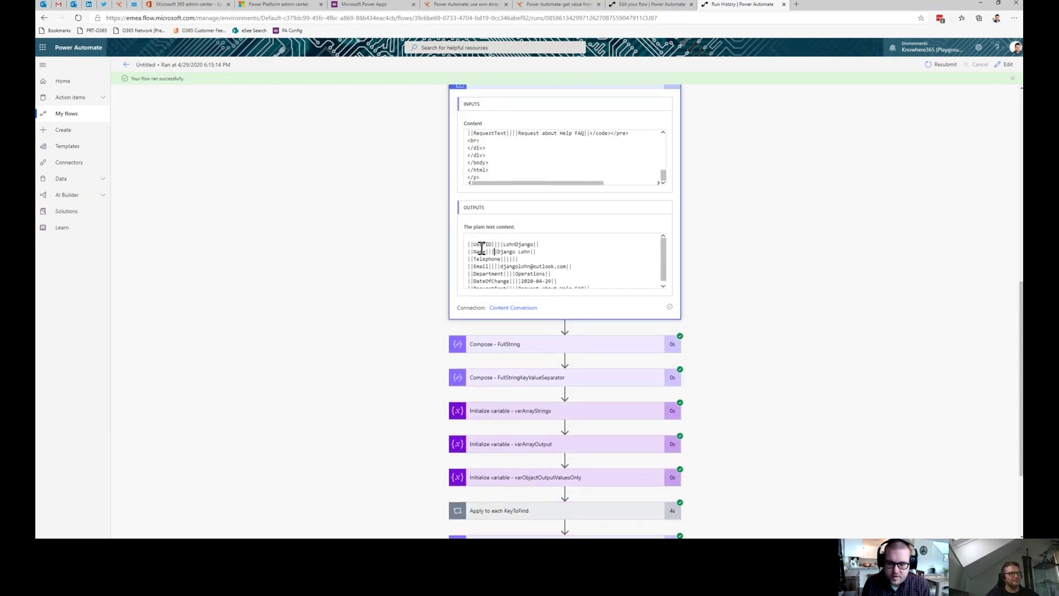
pyautogui.click(510, 253)
pyautogui.moveTo(664, 261); pyautogui.dragTo(665, 281)
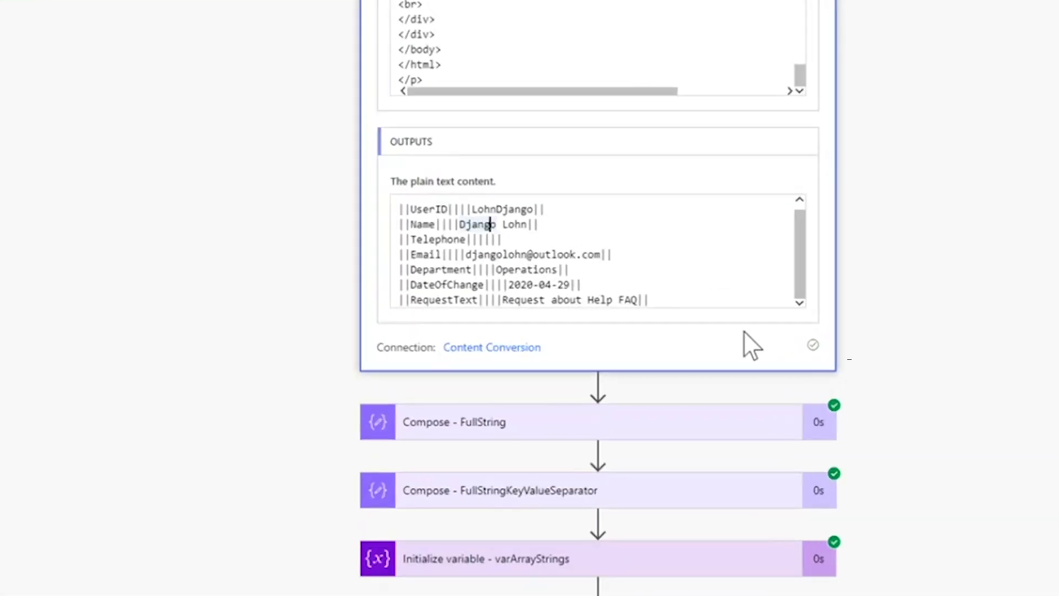
pyautogui.moveTo(591, 284); pyautogui.dragTo(368, 216)
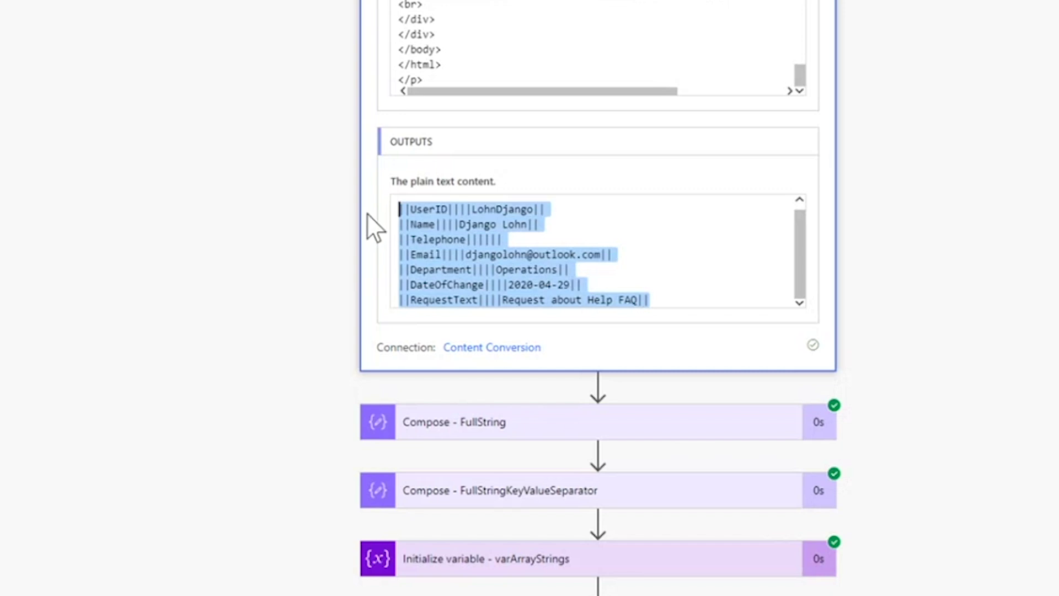
# - Expand Compose - FullString and review its inputs and outputs down to the RequestText line
pyautogui.click(629, 431)
pyautogui.moveTo(1021, 302); pyautogui.dragTo(1003, 356)
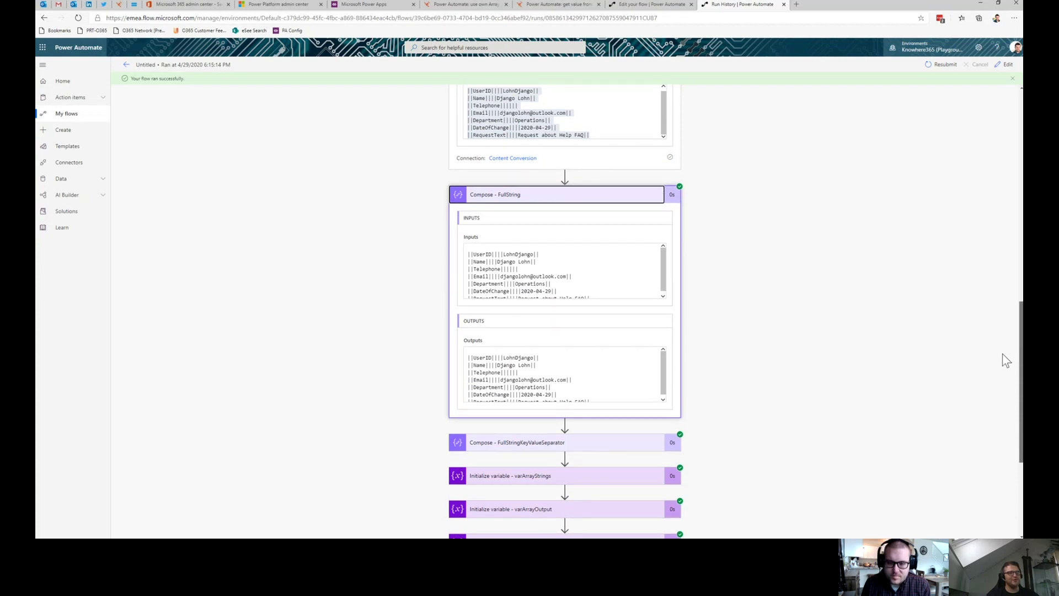
pyautogui.moveTo(1003, 353); pyautogui.dragTo(1003, 356)
pyautogui.scroll(-1, 666, 284)
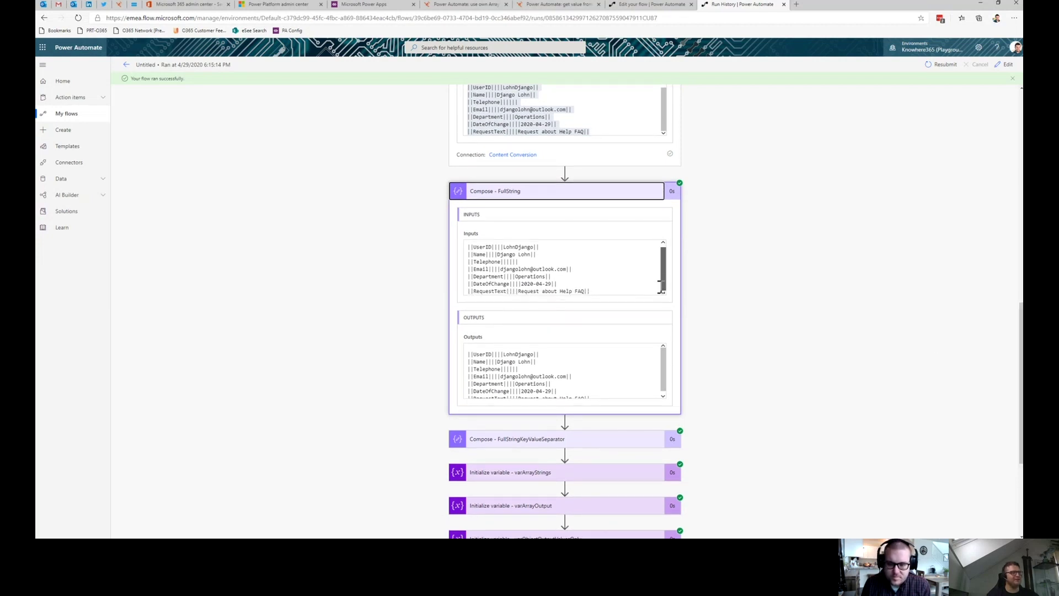
pyautogui.scroll(-1, 665, 360)
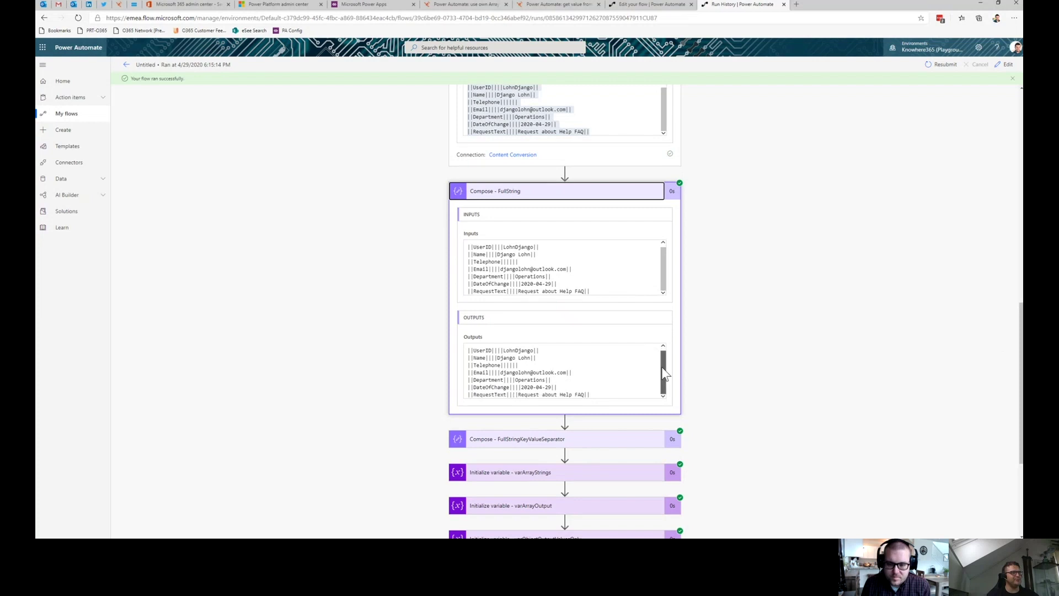
# - Expand Compose - FullStringKeyValueSeparator and check the separator in its inputs and outputs
pyautogui.click(620, 444)
pyautogui.moveTo(1021, 343); pyautogui.dragTo(1005, 443)
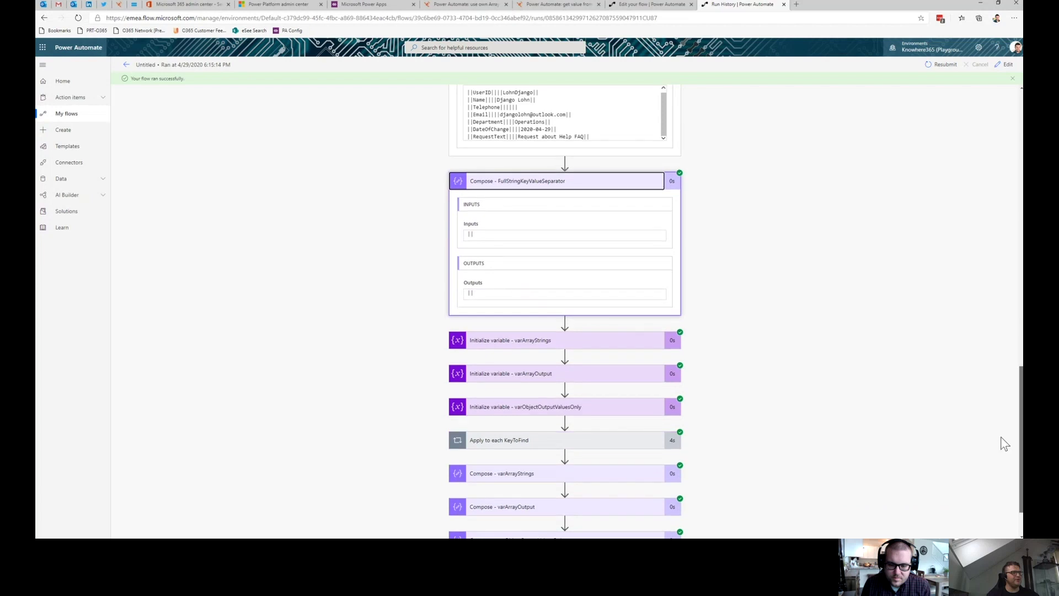
pyautogui.scroll(-1, 1004, 443)
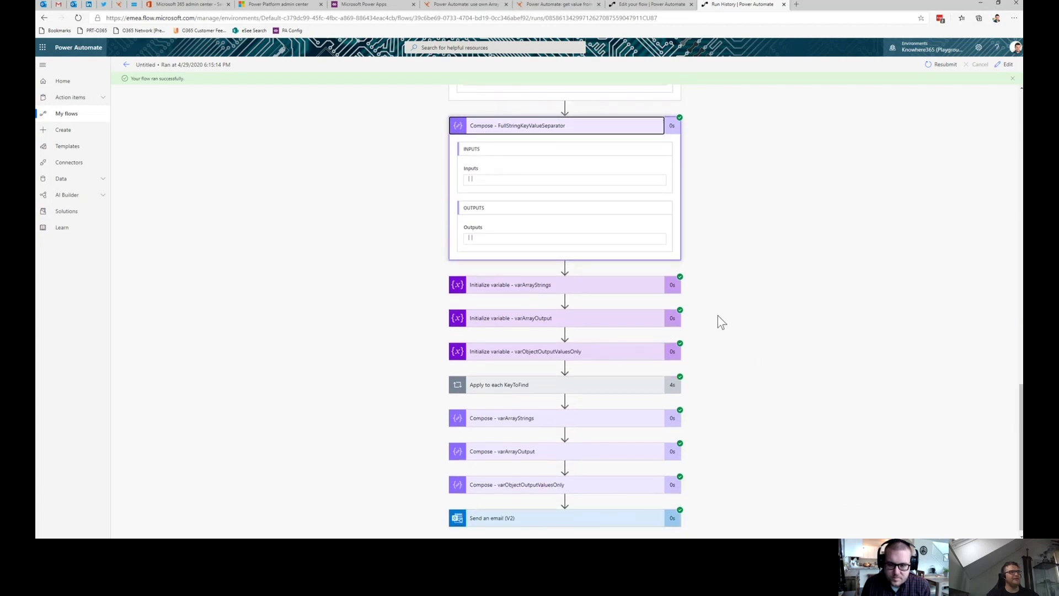
# - Expand Initialize variable - varArrayStrings, examine its value down to the last item, and highlight that item's ArrayIndex number
pyautogui.click(622, 297)
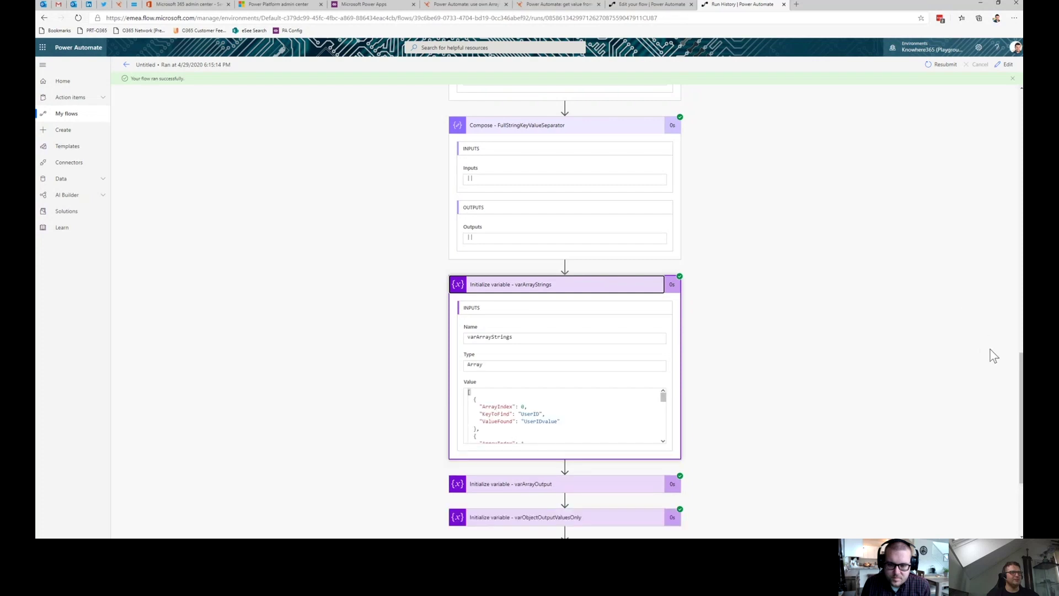
pyautogui.moveTo(665, 405); pyautogui.dragTo(665, 454)
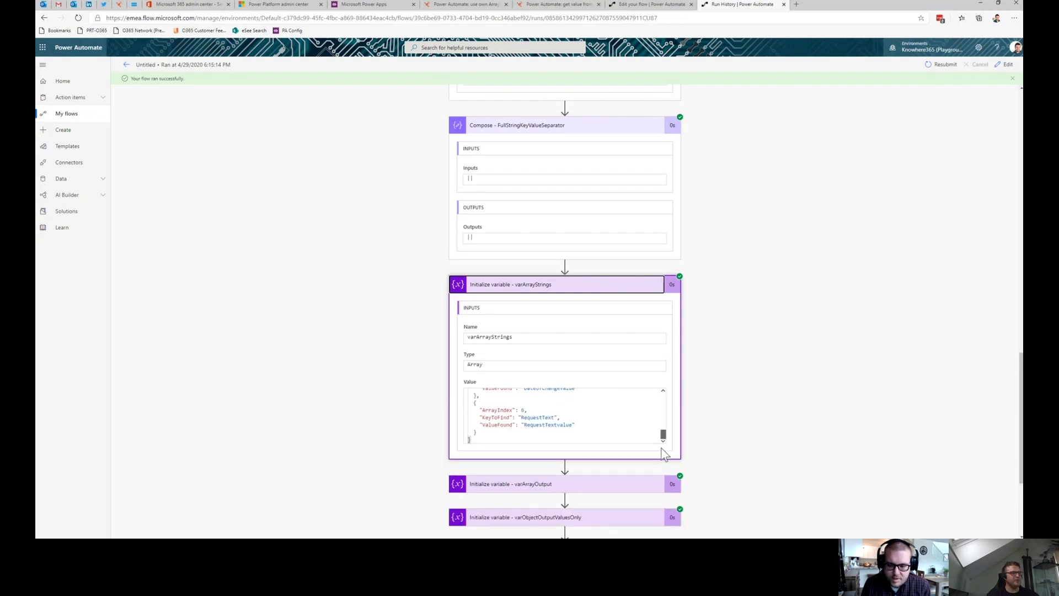
pyautogui.doubleClick(523, 410)
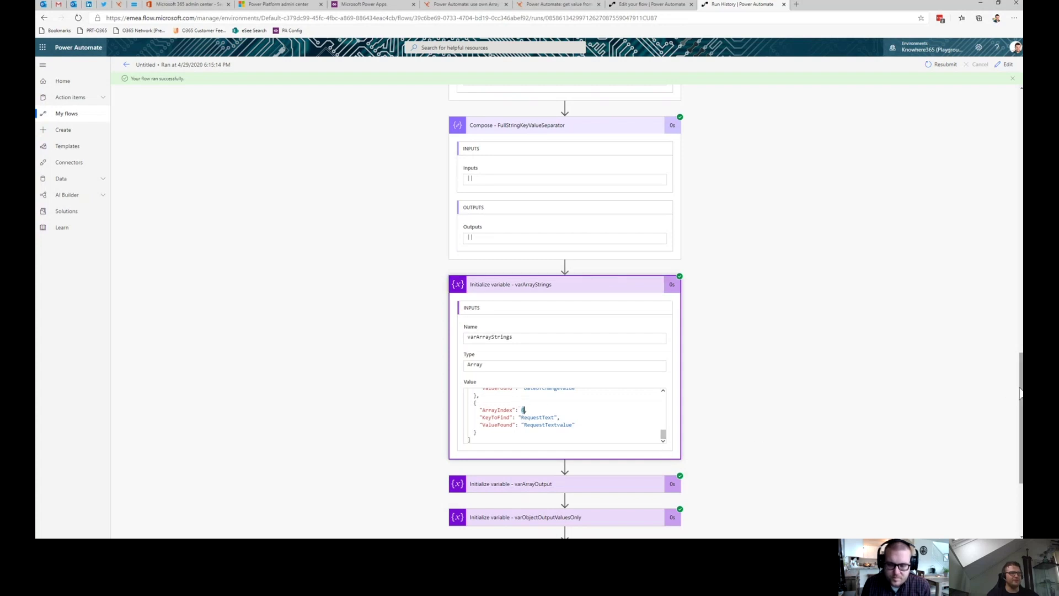
# - Check the inputs of Initialize variable - varArrayOutput and Initialize variable - varObjectOutputValuesOnly, collapsing each one after viewing
pyautogui.moveTo(1019, 393); pyautogui.dragTo(996, 480)
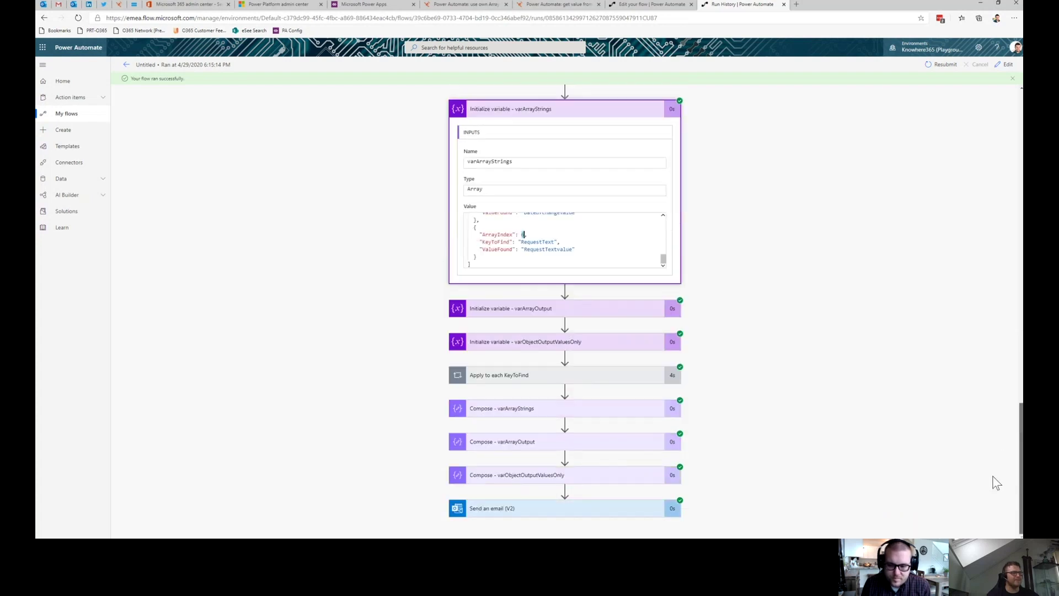
pyautogui.click(614, 316)
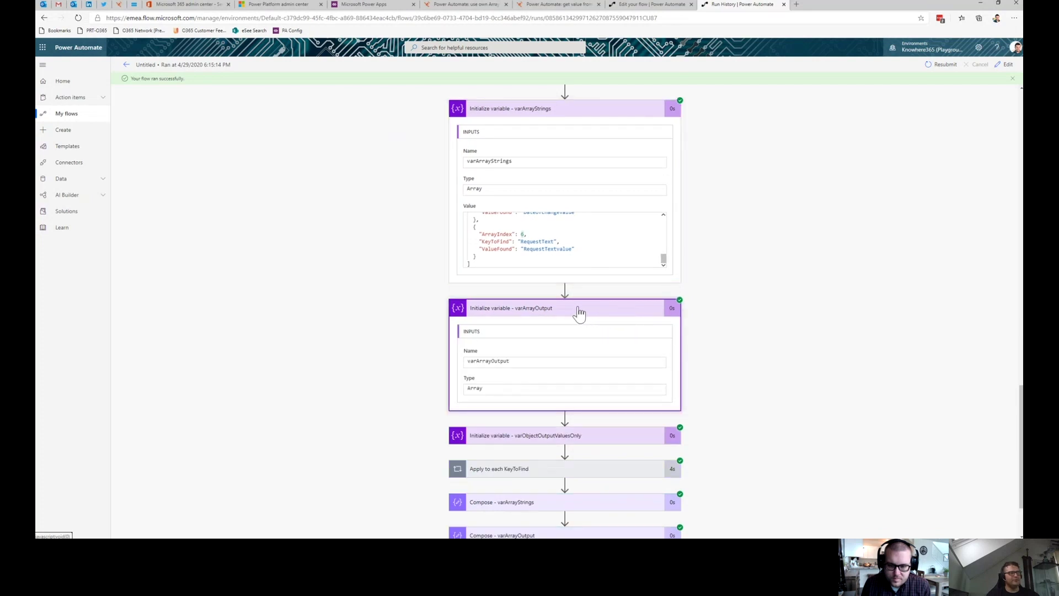
pyautogui.click(577, 312)
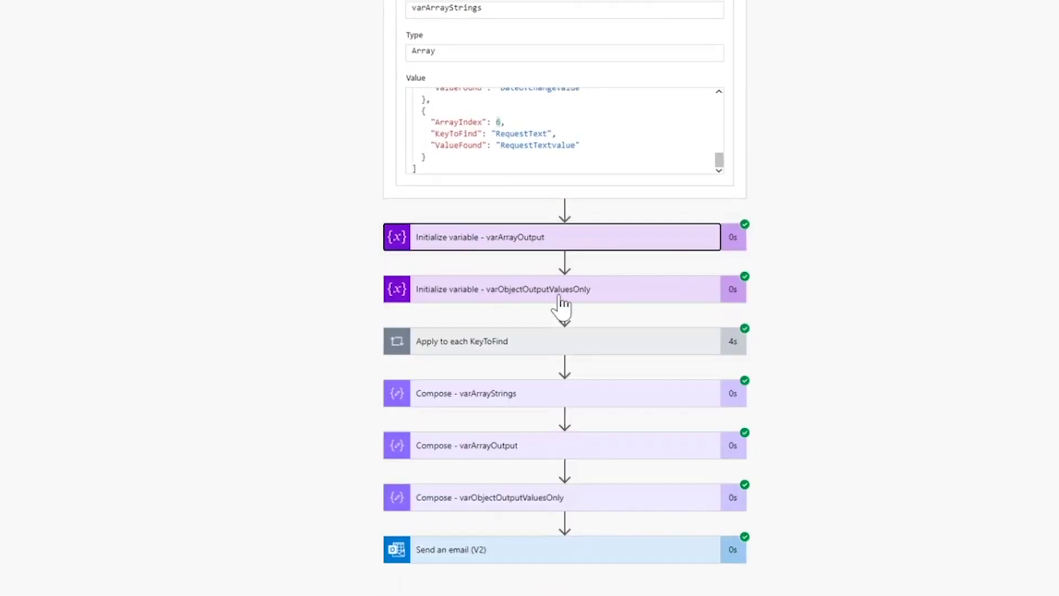
pyautogui.click(559, 296)
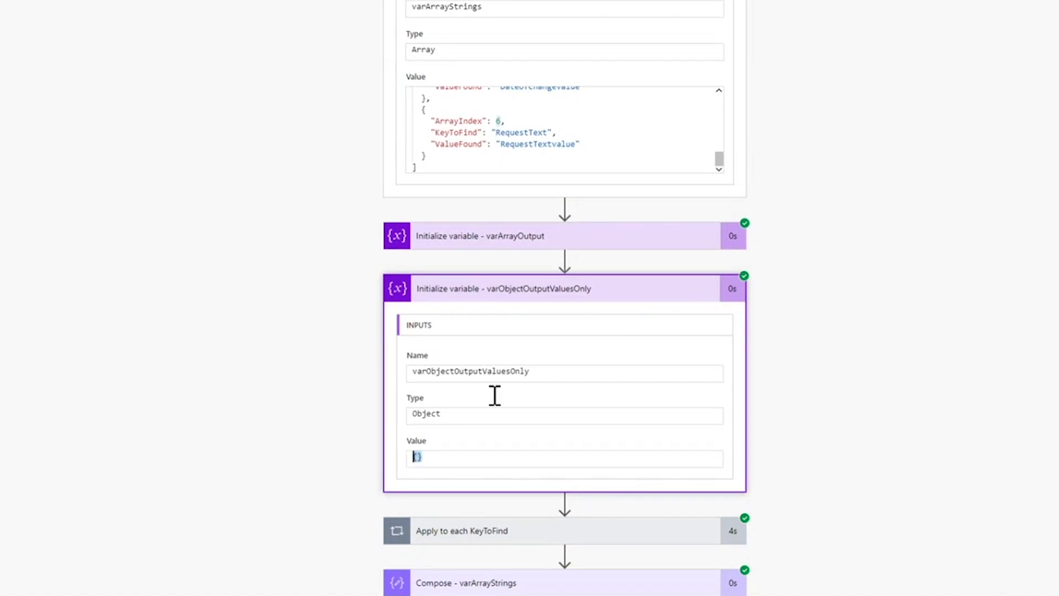
pyautogui.click(628, 293)
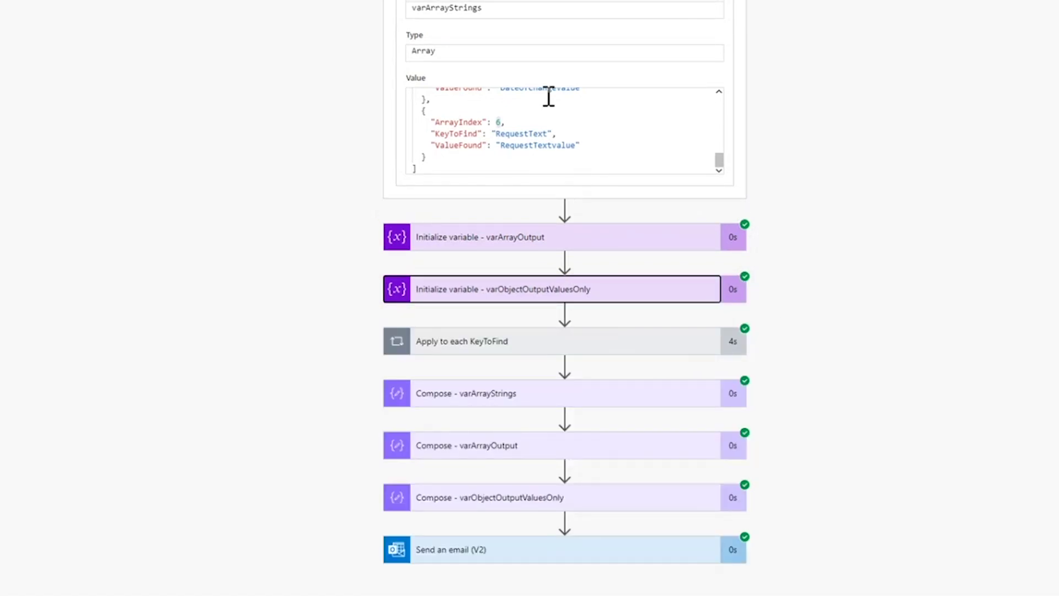
# - Point out ArrayIndex in the varArrayStrings value, and expand the Apply to each KeyToFind loop to view its actions
pyautogui.click(460, 122)
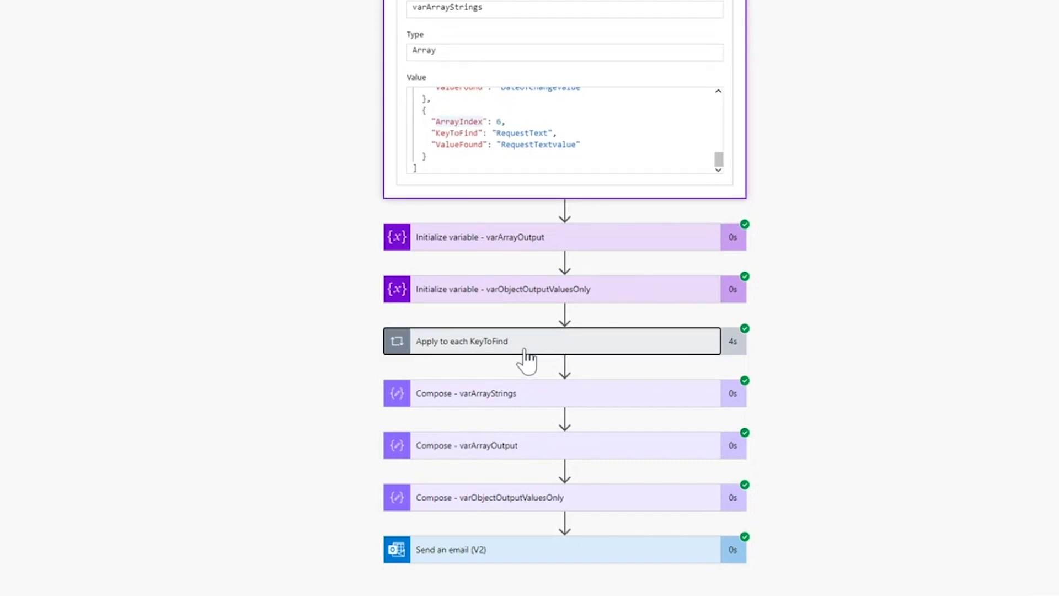
pyautogui.click(630, 349)
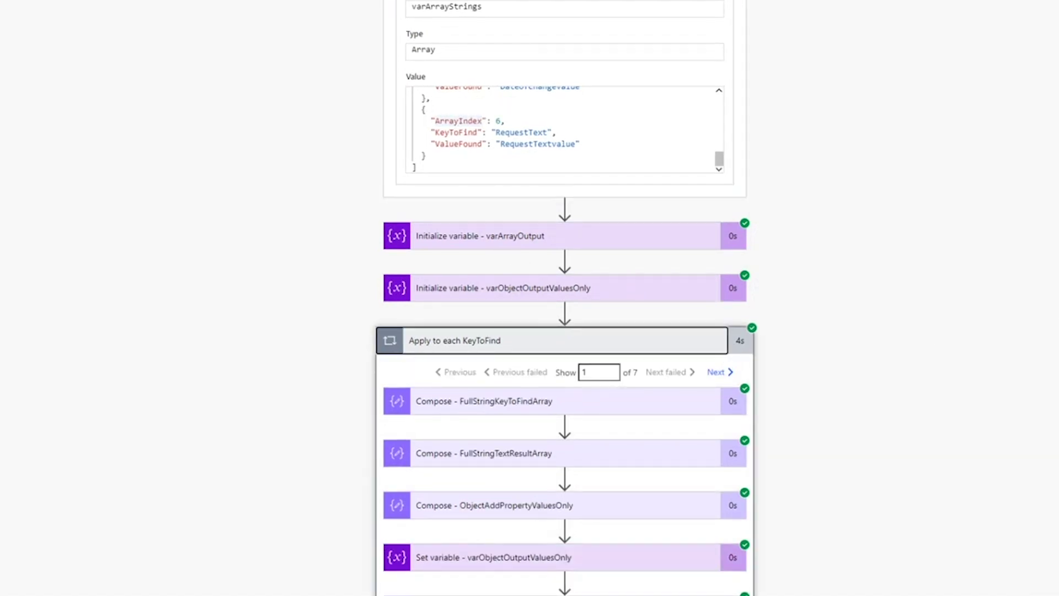
pyautogui.scroll(-6, 883, 251)
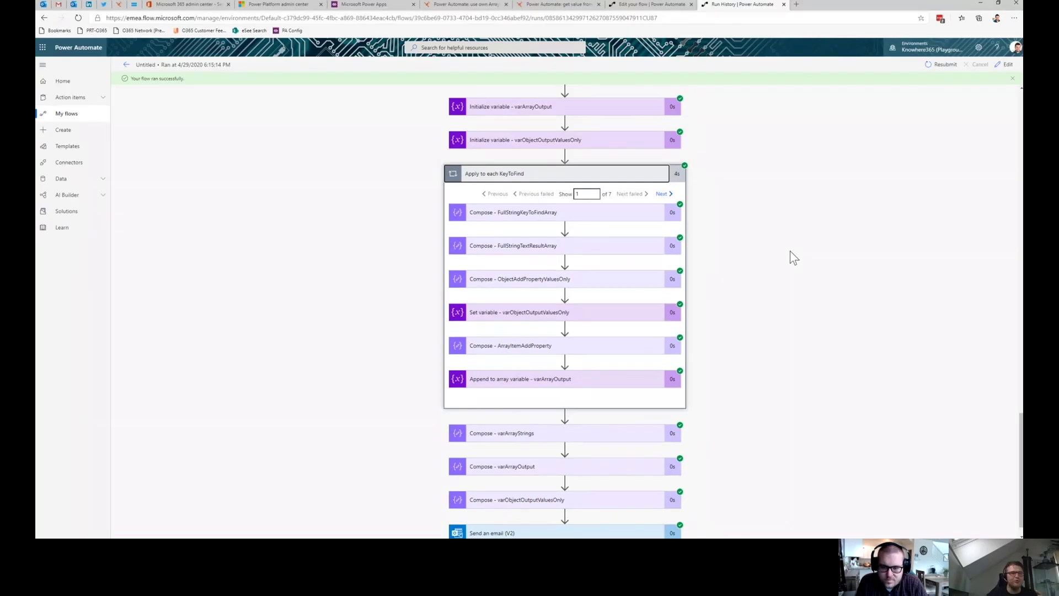
# - Switch to the flow editor and examine the initial value of varArrayStrings down to its RequestText item
pyautogui.scroll(10, 744, 272)
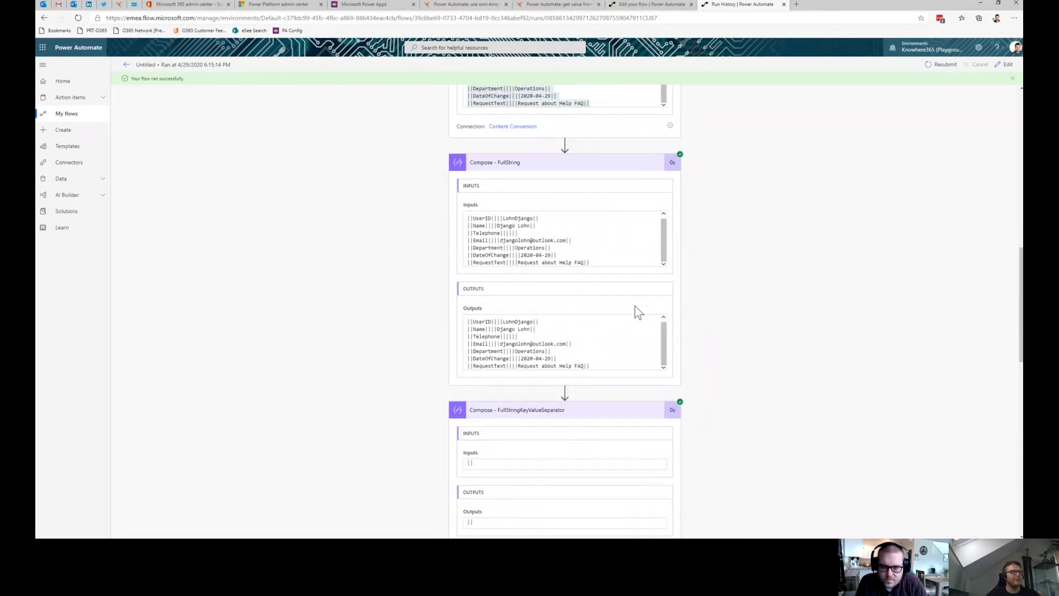
pyautogui.scroll(10, 668, 295)
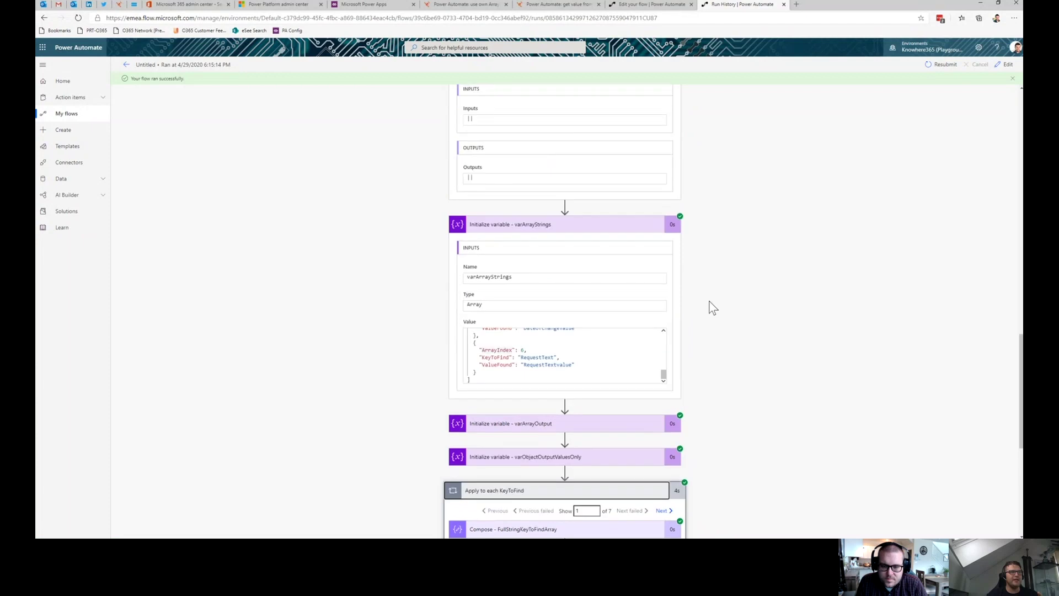
pyautogui.click(660, 8)
pyautogui.scroll(5, 590, 181)
pyautogui.scroll(6, 584, 220)
pyautogui.scroll(-5, 560, 308)
pyautogui.click(497, 334)
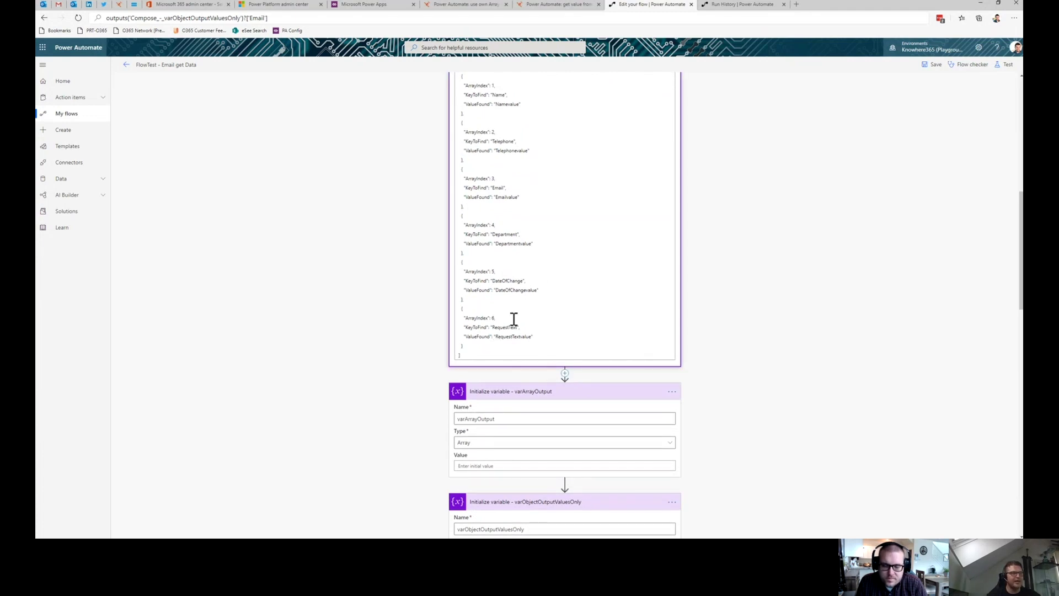
# - Return to the run history, expand Compose - FullStringKeyToFindArray in the loop's first iteration, and highlight its UserID input
pyautogui.click(732, 12)
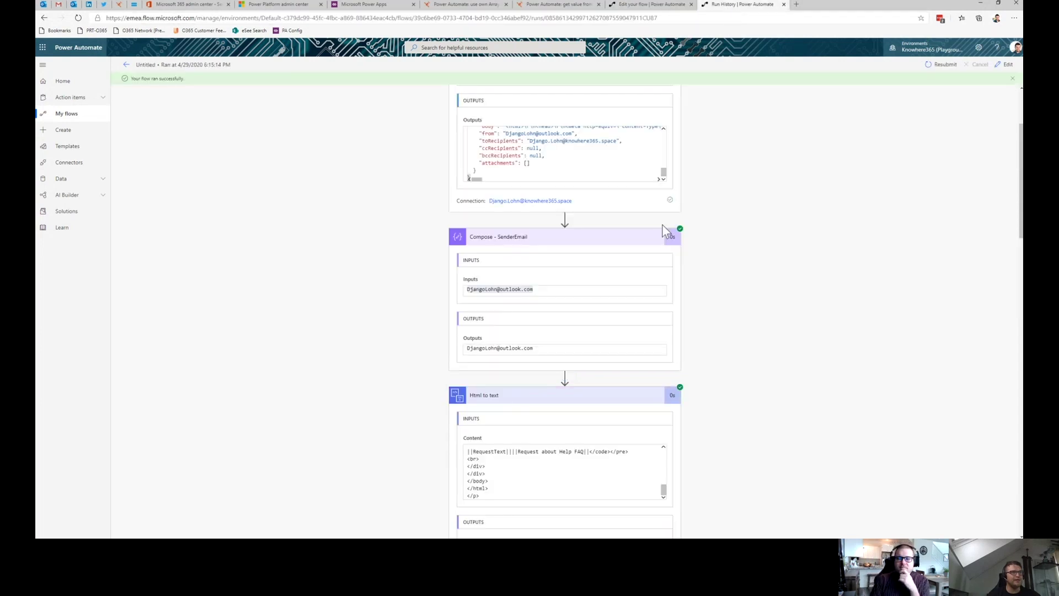
pyautogui.scroll(-6, 616, 320)
pyautogui.scroll(-1, 623, 327)
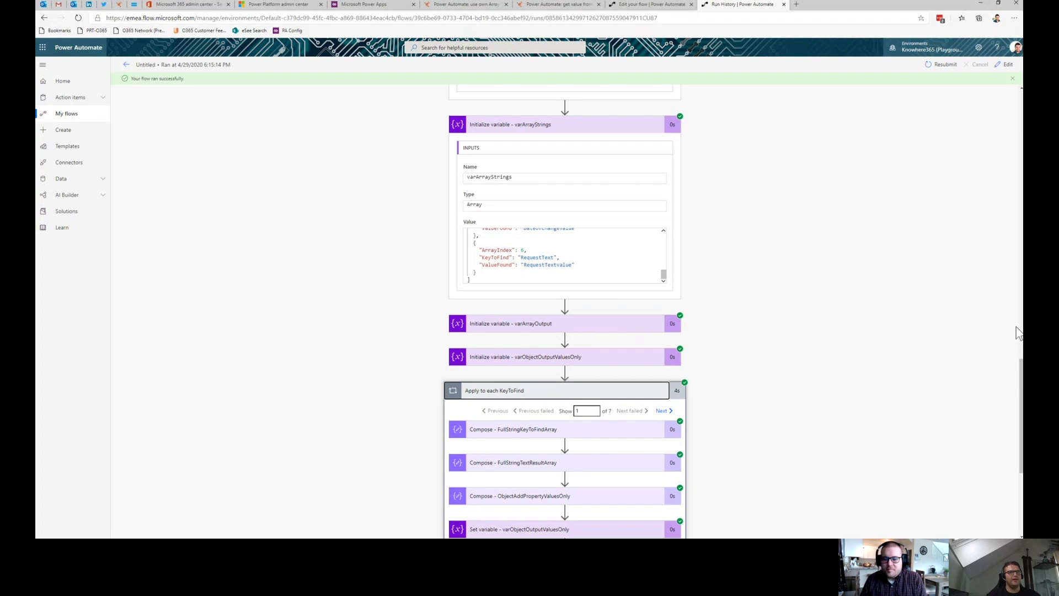
pyautogui.moveTo(1022, 373); pyautogui.dragTo(1018, 423)
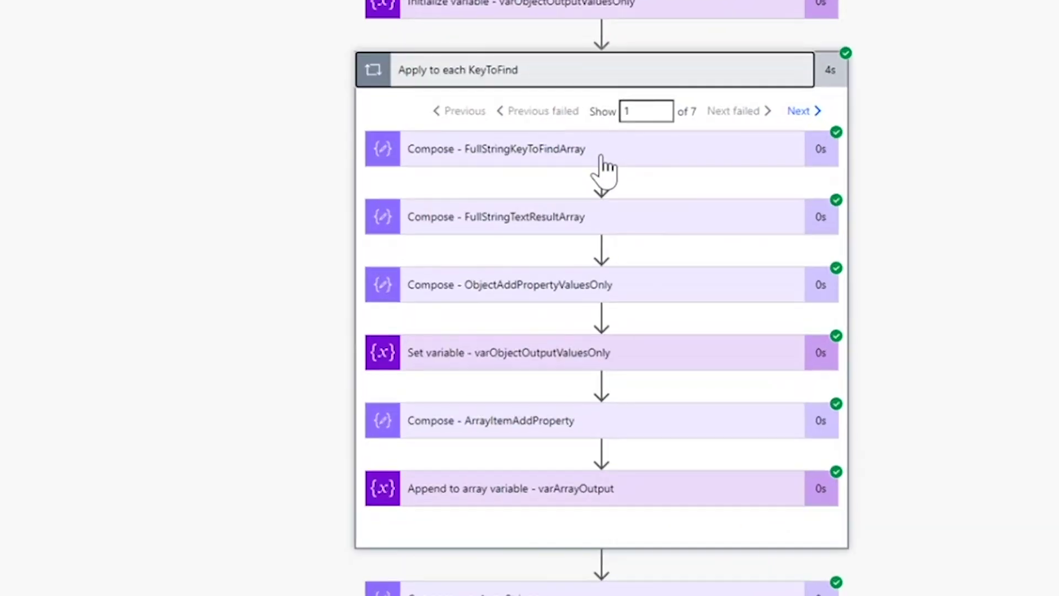
pyautogui.click(575, 229)
pyautogui.moveTo(474, 255); pyautogui.dragTo(382, 264)
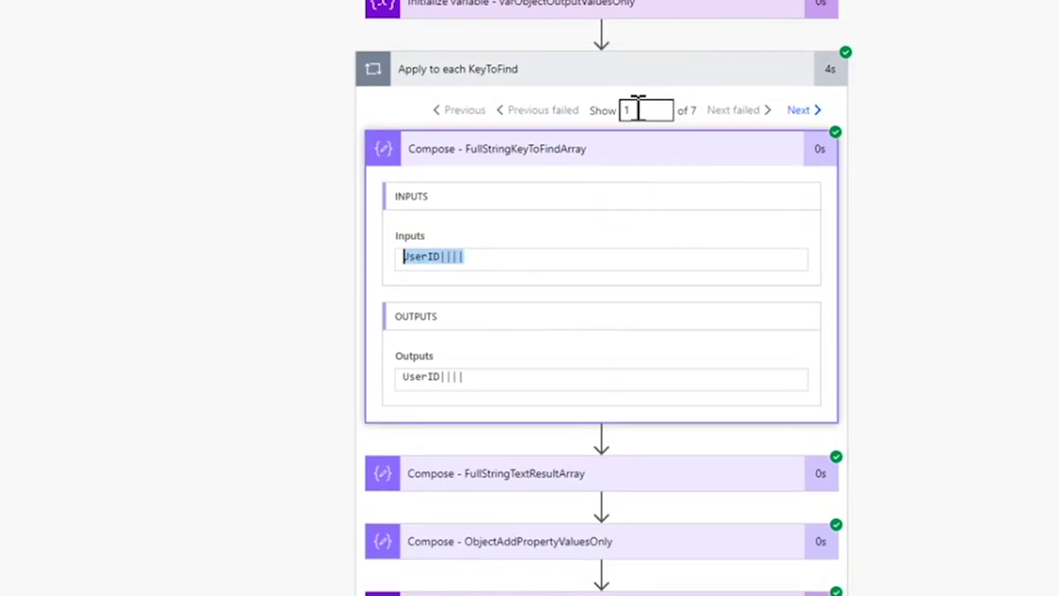
# - Show iteration 7 of the Apply to each KeyToFind loop and highlight the RequestText input of Compose - FullStringKeyToFindArray
pyautogui.moveTo(638, 108); pyautogui.dragTo(613, 107)
pyautogui.write('7')
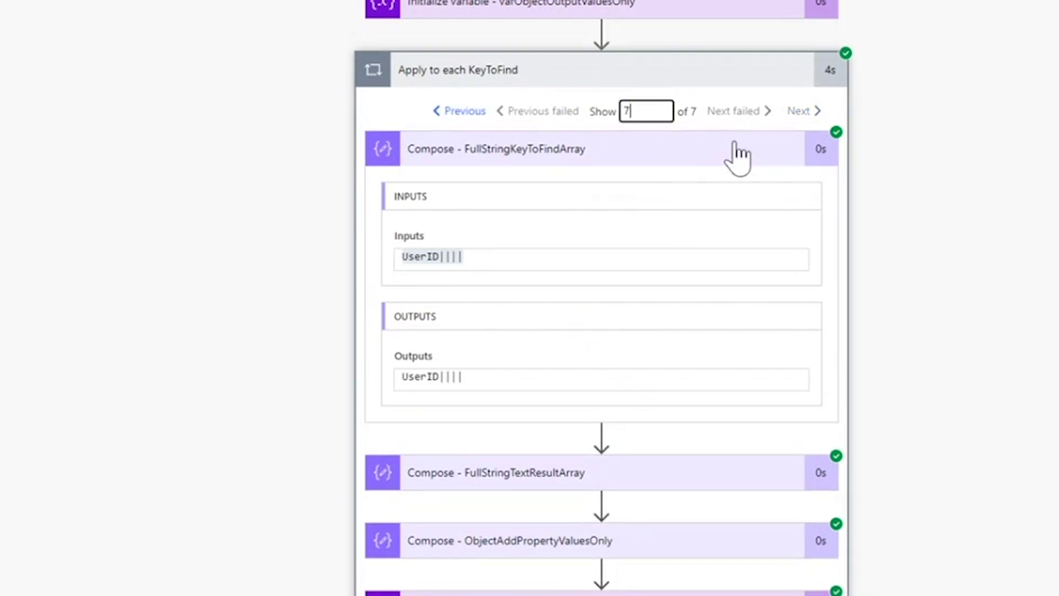
pyautogui.moveTo(526, 260); pyautogui.dragTo(355, 255)
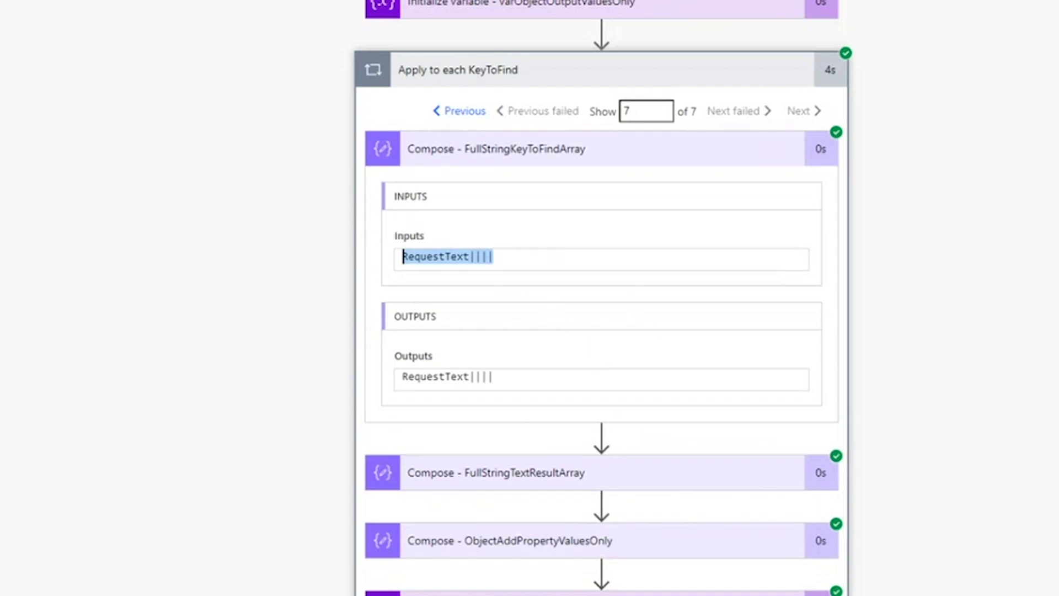
# - Expand Compose - FullStringTextResultArray for iteration 7 to check its result, followed by Compose - ObjectAddPropertyValuesOnly
pyautogui.click(603, 482)
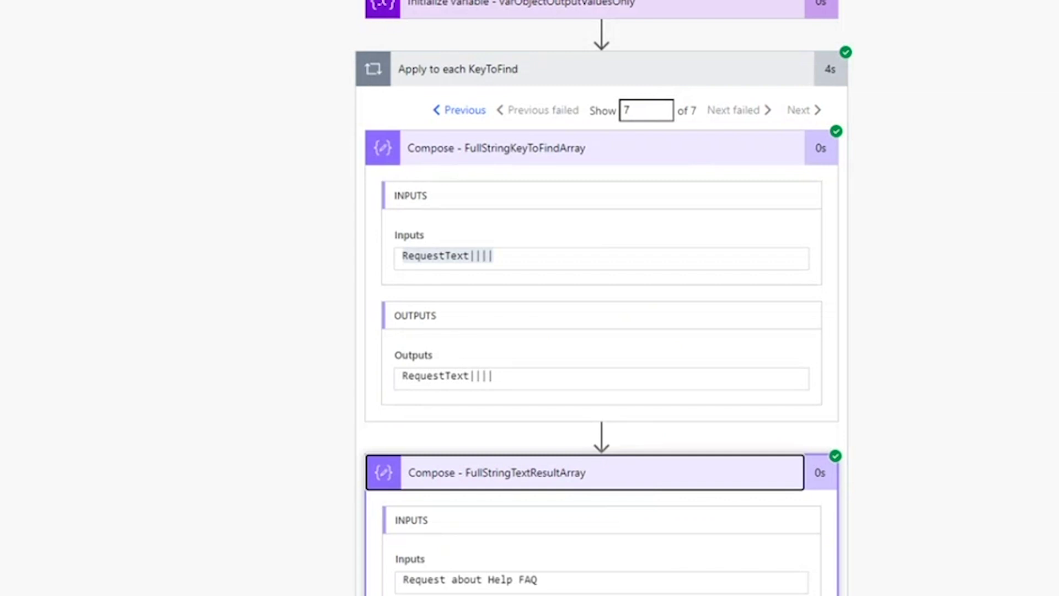
pyautogui.scroll(-5, 967, 549)
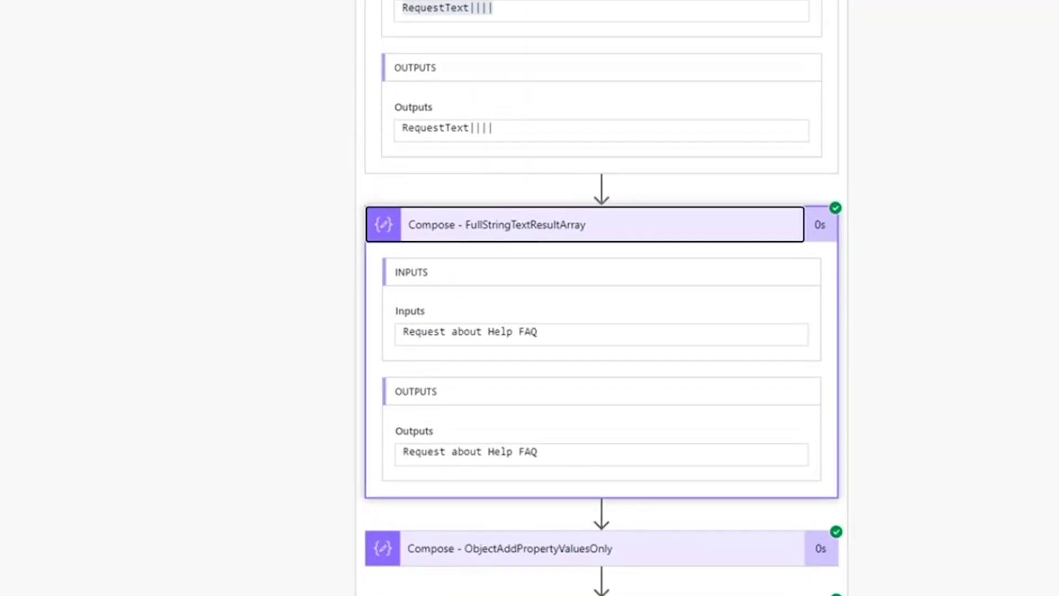
pyautogui.click(527, 489)
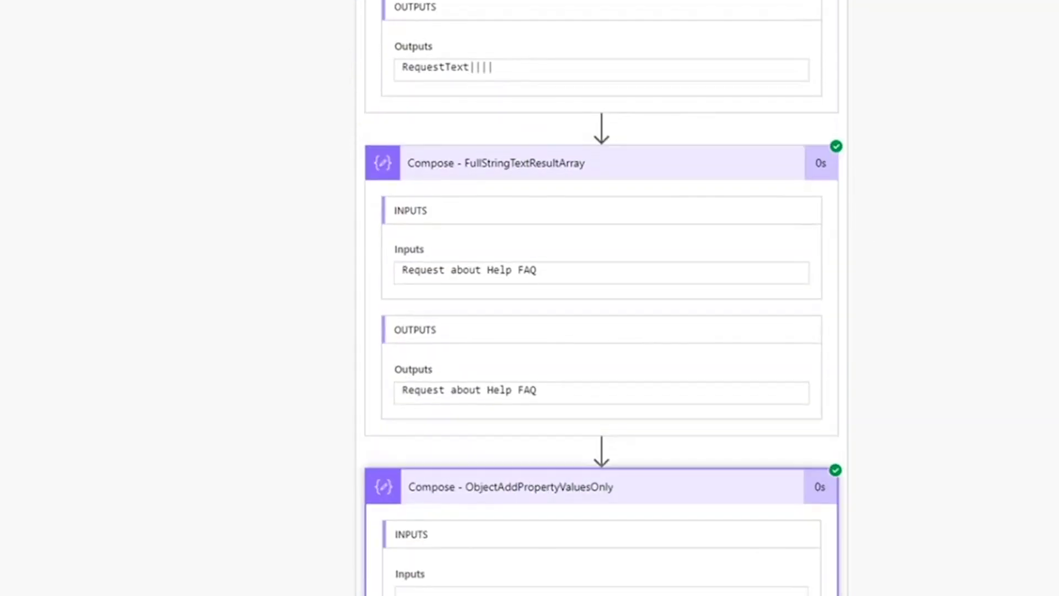
# - Examine iteration 7's Compose - ObjectAddPropertyValuesOnly input down to its RequestText property, and expand Set variable - varObjectOutputValuesOnly to check its value
pyautogui.scroll(-6, 602, 298)
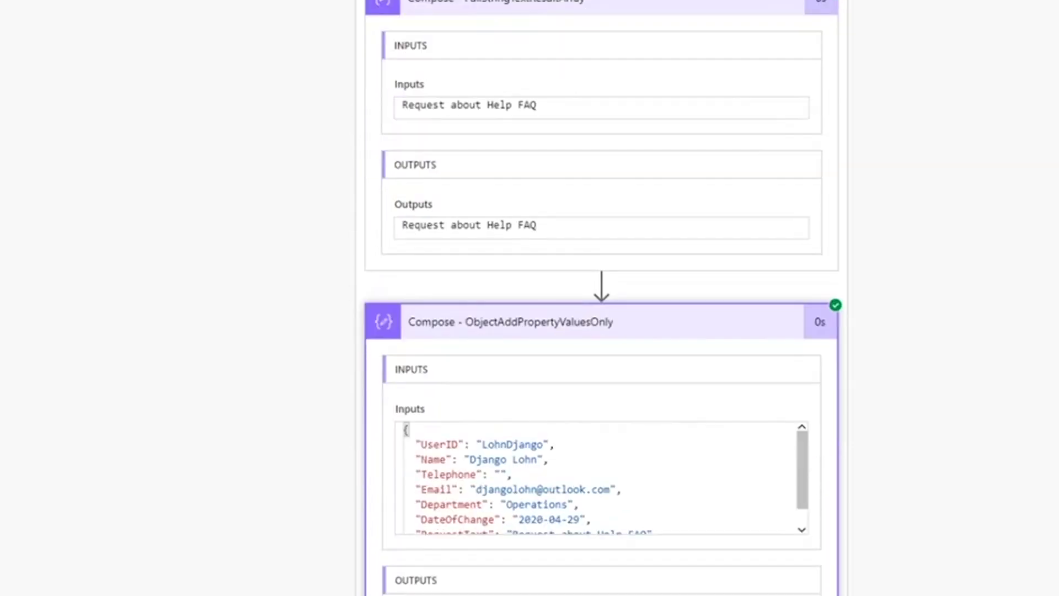
pyautogui.scroll(-2, 845, 356)
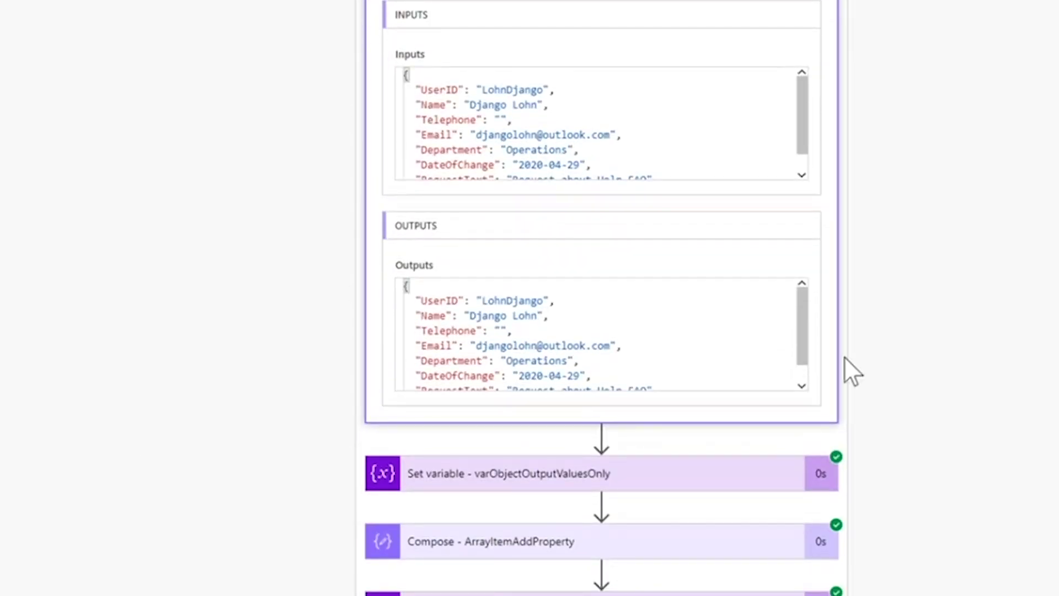
pyautogui.moveTo(804, 133); pyautogui.dragTo(803, 161)
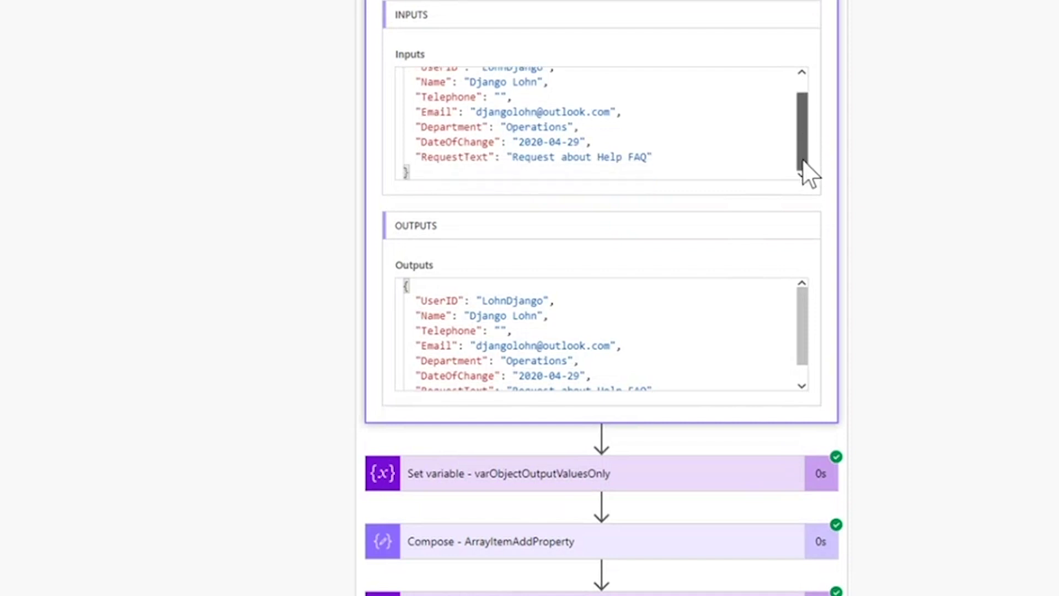
pyautogui.click(699, 484)
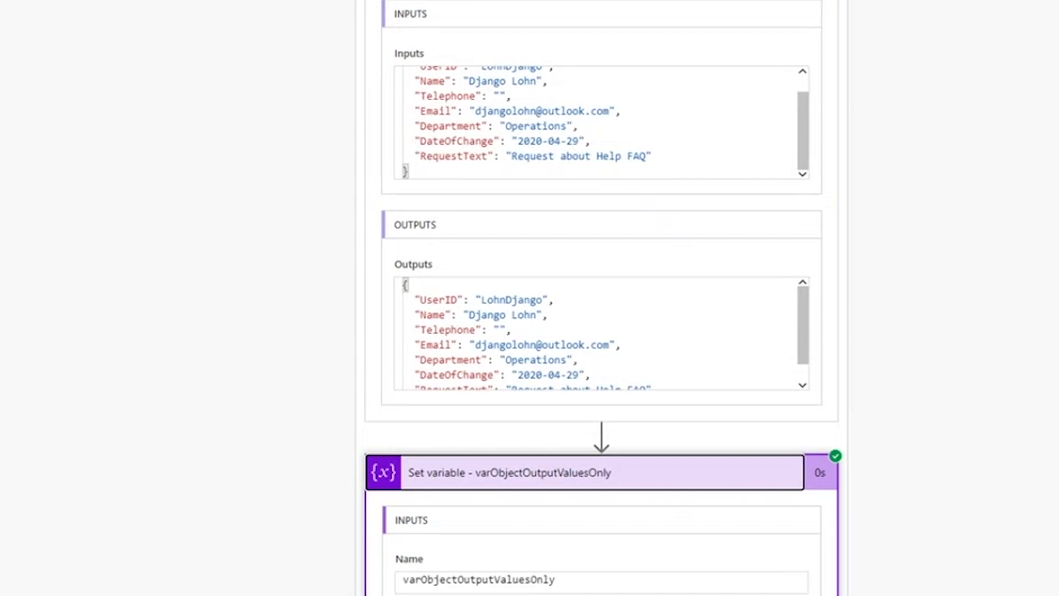
pyautogui.scroll(-6, 602, 298)
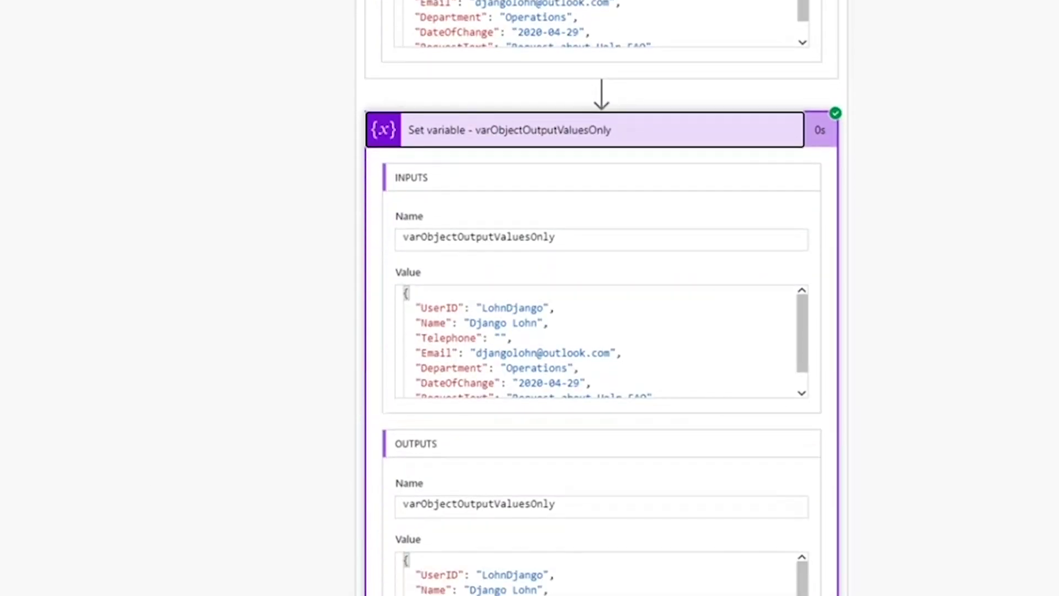
pyautogui.scroll(-4, 601, 298)
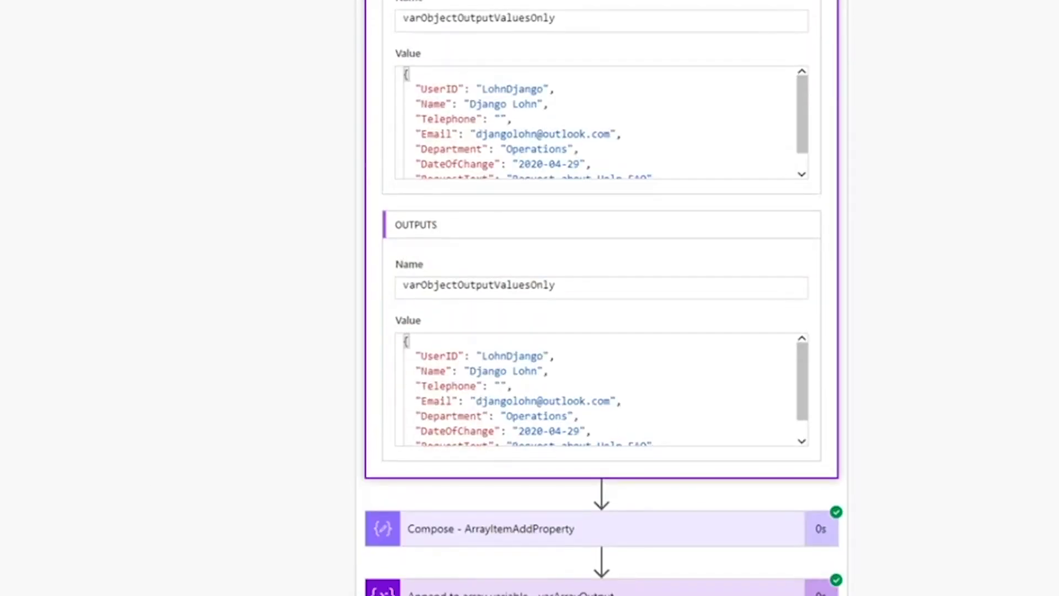
# - Expand Compose - ArrayItemAddProperty and Append to array variable - varArrayOutput for iteration 7 to check the array item being added
pyautogui.click(693, 536)
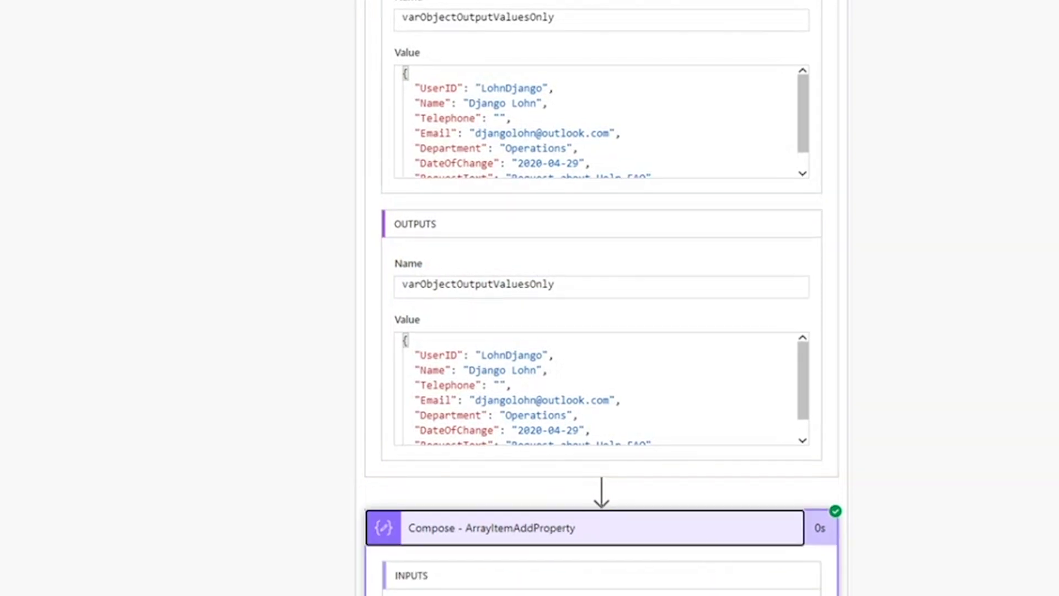
pyautogui.scroll(-10, 999, 539)
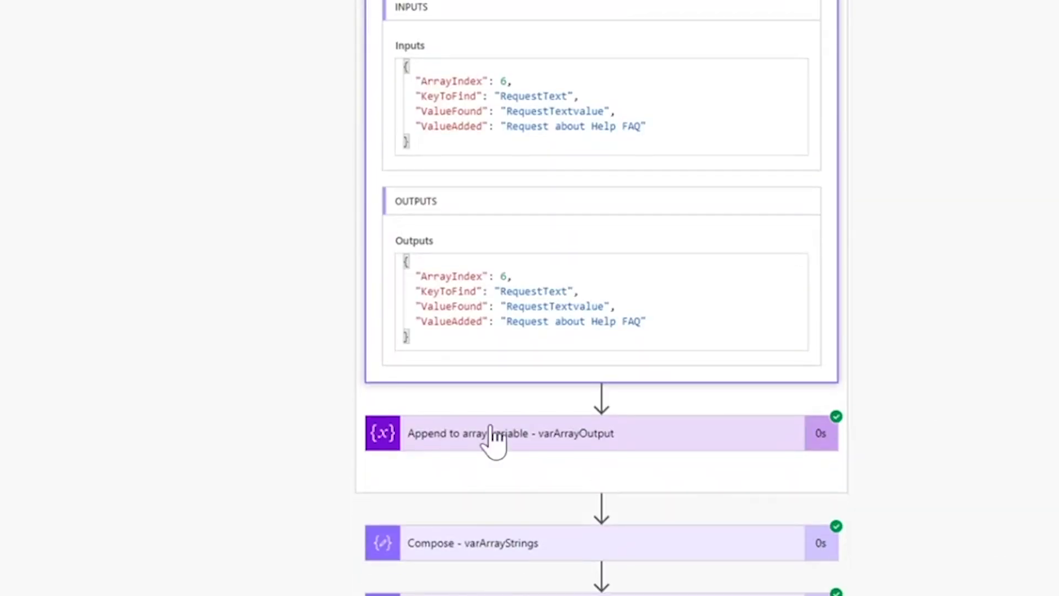
pyautogui.click(527, 436)
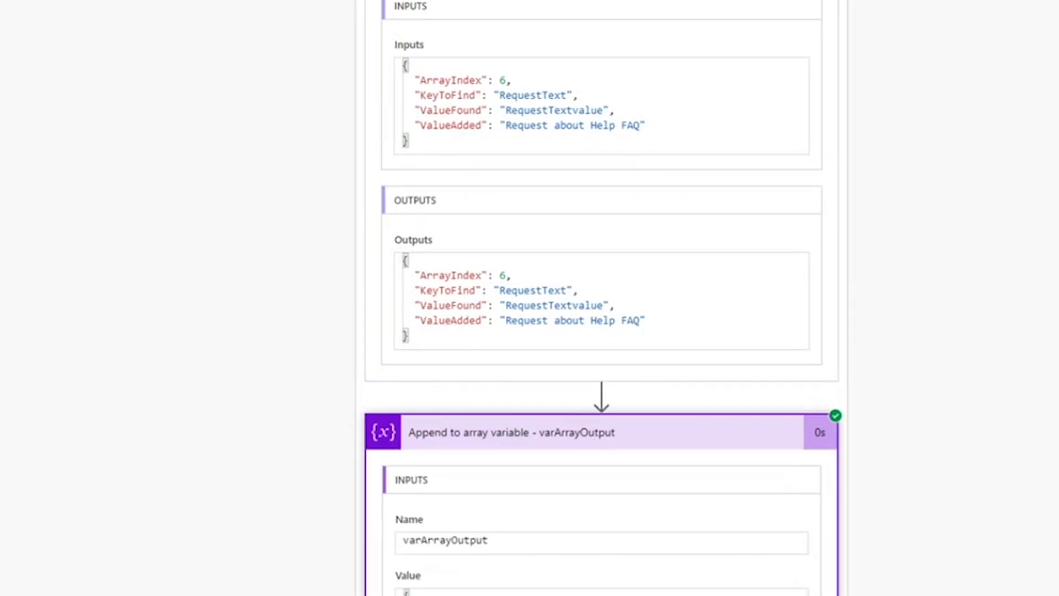
pyautogui.scroll(-5, 601, 298)
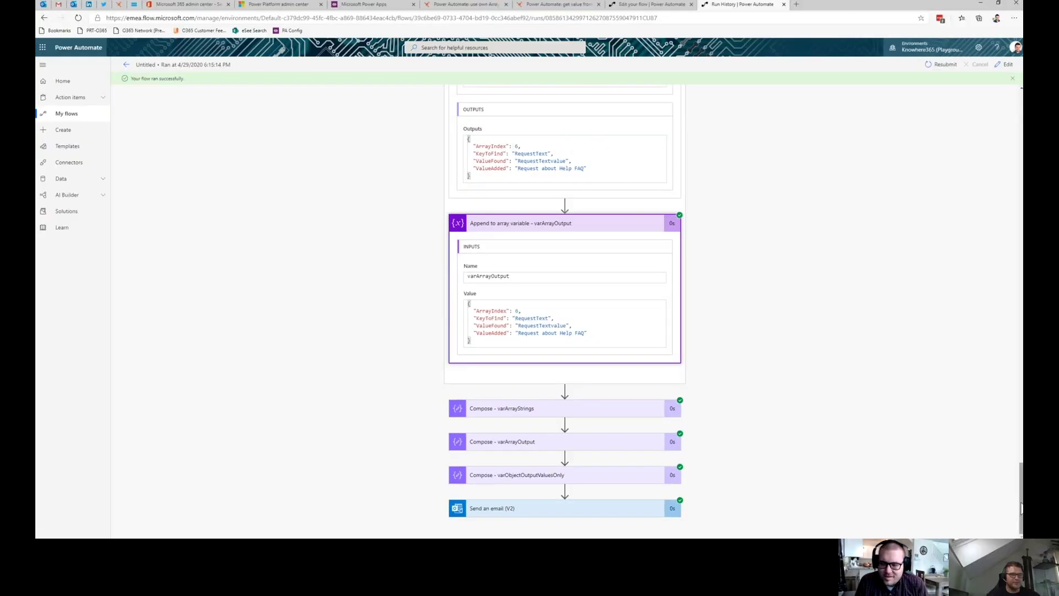
# - Collapse the Apply to each KeyToFind loop and examine the Compose - varArrayStrings input down to its last item, collapsing that action when finished
pyautogui.moveTo(1021, 507); pyautogui.dragTo(975, 317)
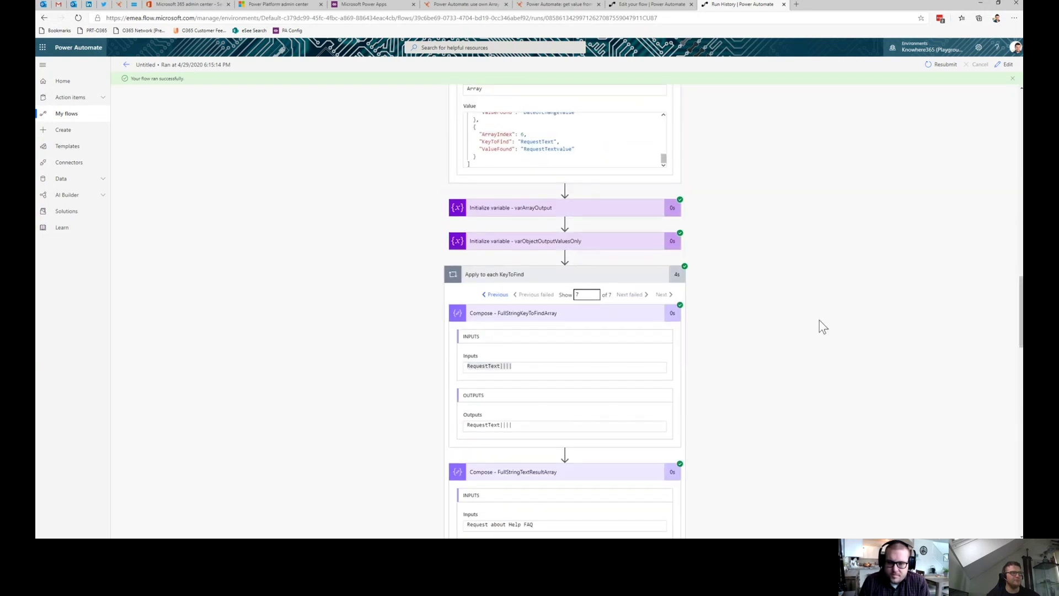
pyautogui.click(520, 276)
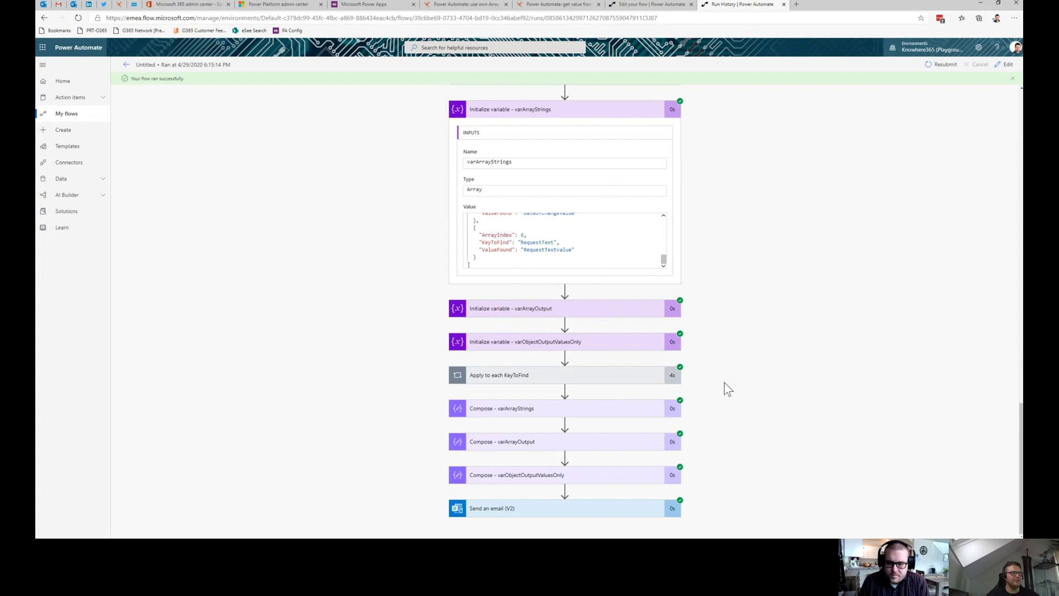
pyautogui.click(571, 411)
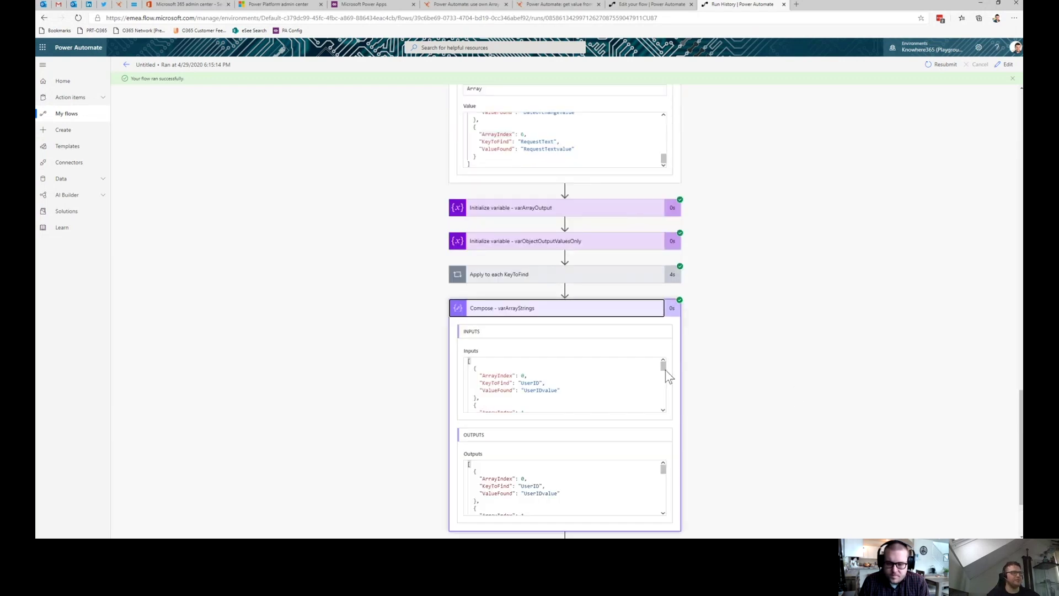
pyautogui.moveTo(664, 366); pyautogui.dragTo(661, 407)
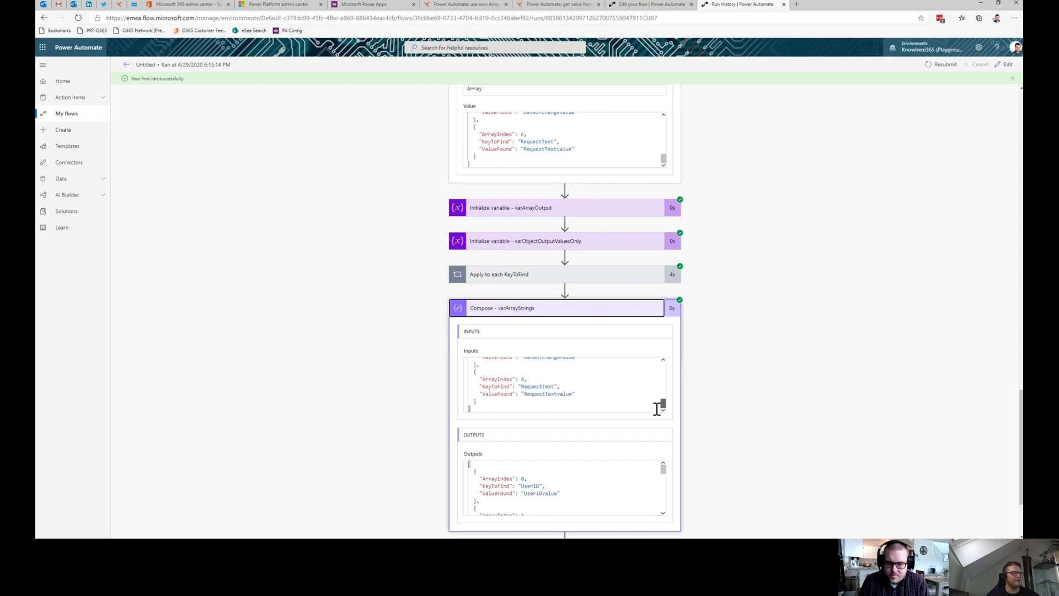
pyautogui.click(591, 312)
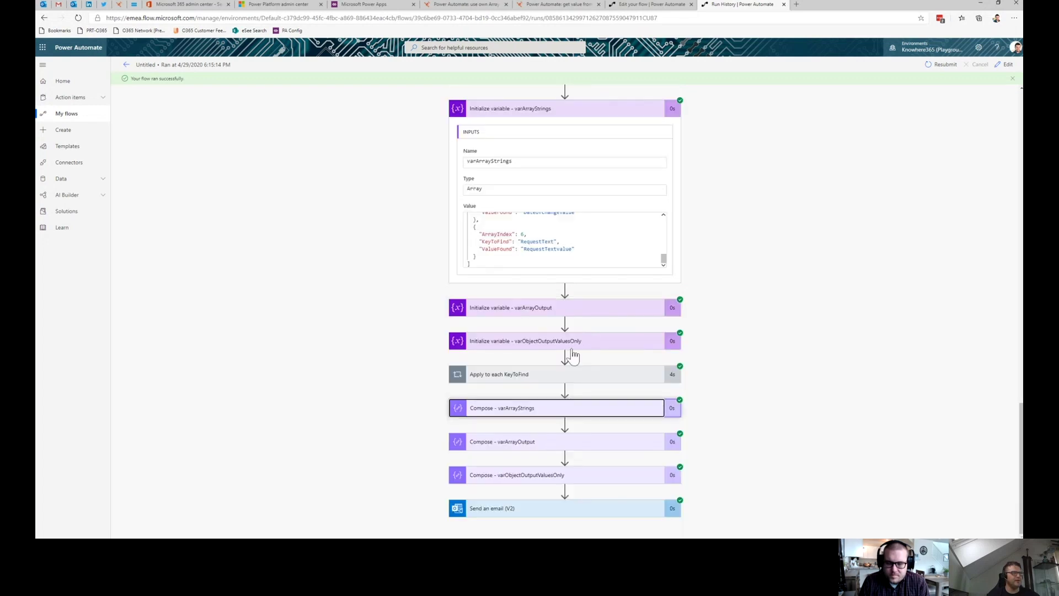
# - Expand Compose - varArrayOutput and highlight the ValueAdded text "Request about Help FAQ" in the input's RequestText item
pyautogui.click(552, 445)
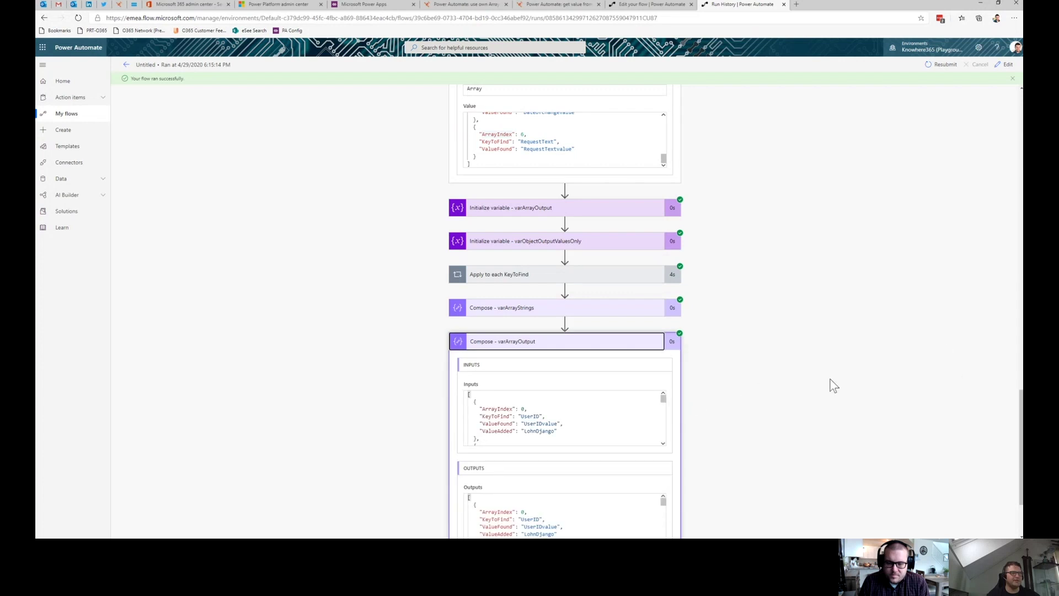
pyautogui.scroll(-2, 740, 390)
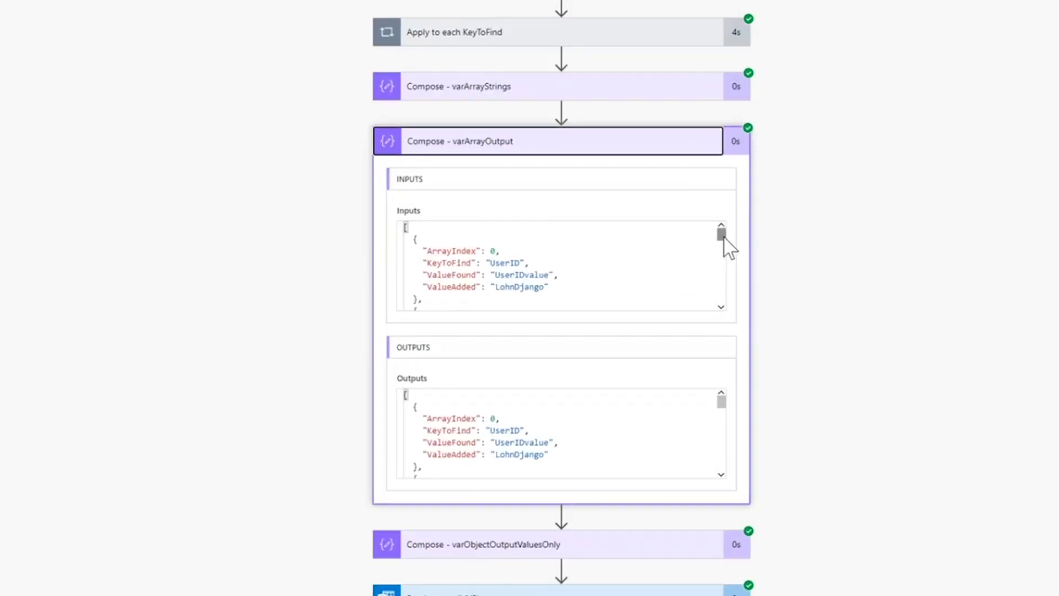
pyautogui.moveTo(761, 204); pyautogui.dragTo(748, 299)
pyautogui.moveTo(611, 263)
pyautogui.moveTo(610, 263); pyautogui.dragTo(479, 264)
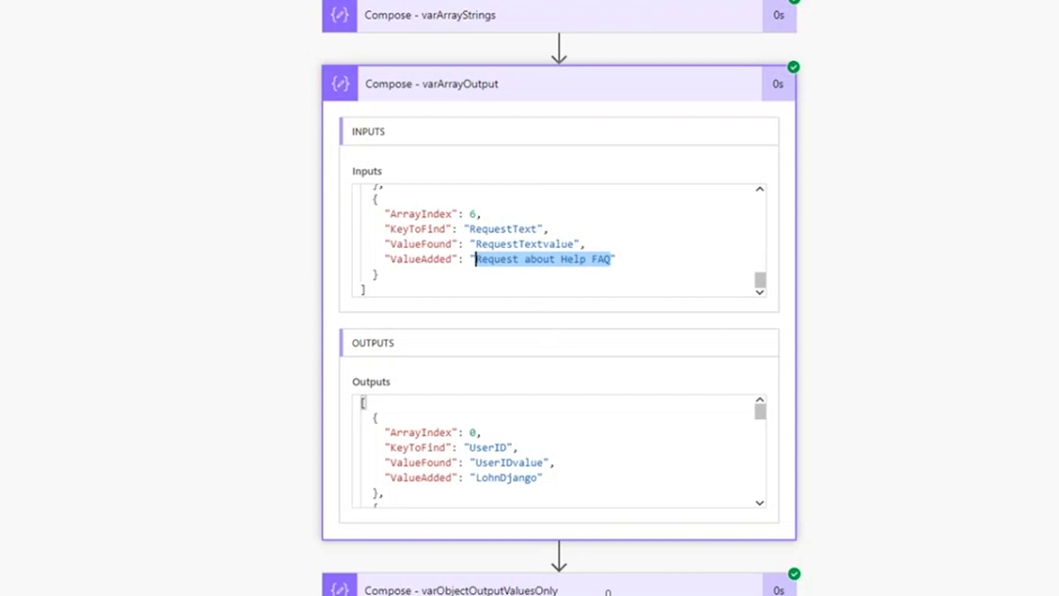
# - Expand Compose - varObjectOutputValuesOnly to examine its input down to RequestText, and open the run details of Send an email (V2)
pyautogui.click(607, 589)
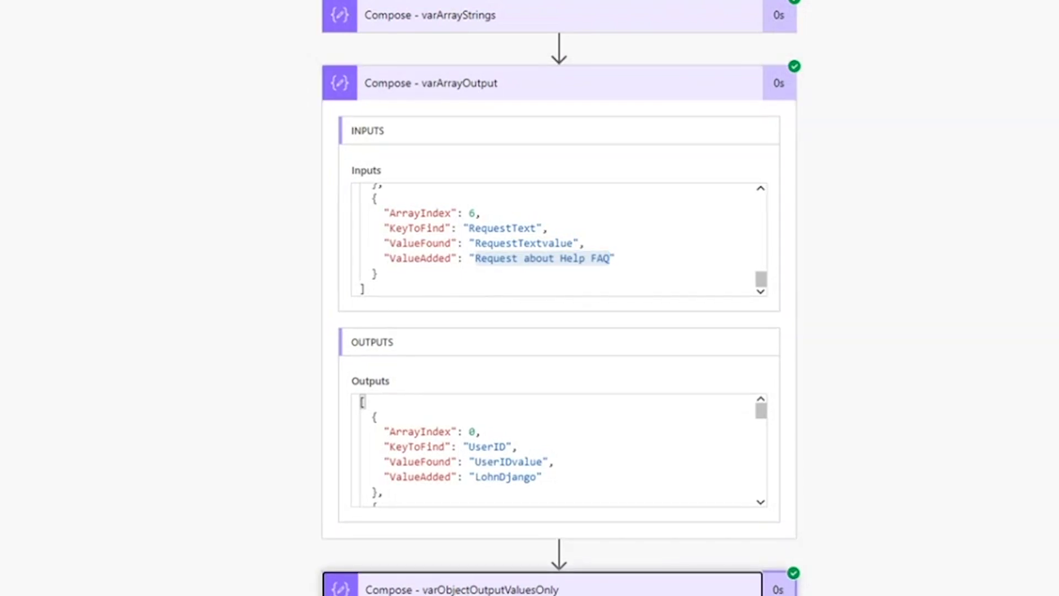
pyautogui.scroll(-6, 767, 341)
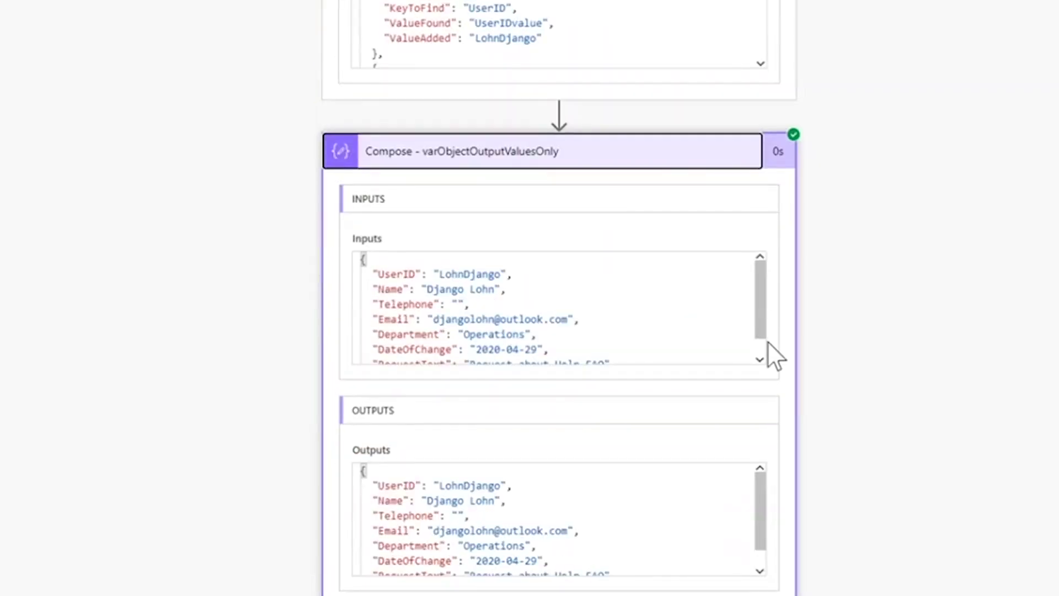
pyautogui.moveTo(756, 302); pyautogui.dragTo(755, 326)
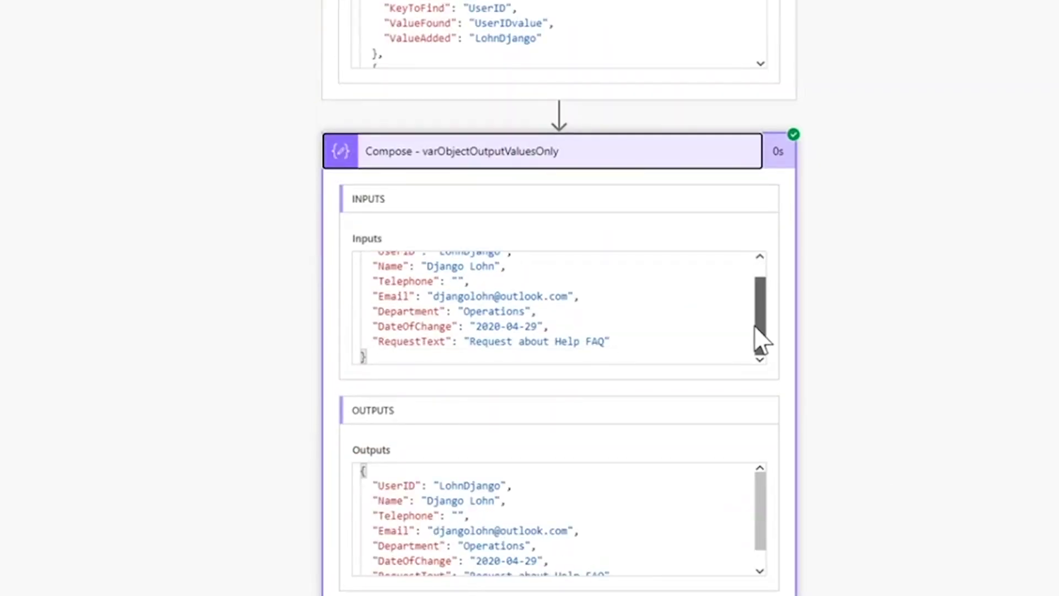
pyautogui.moveTo(755, 327); pyautogui.dragTo(756, 316)
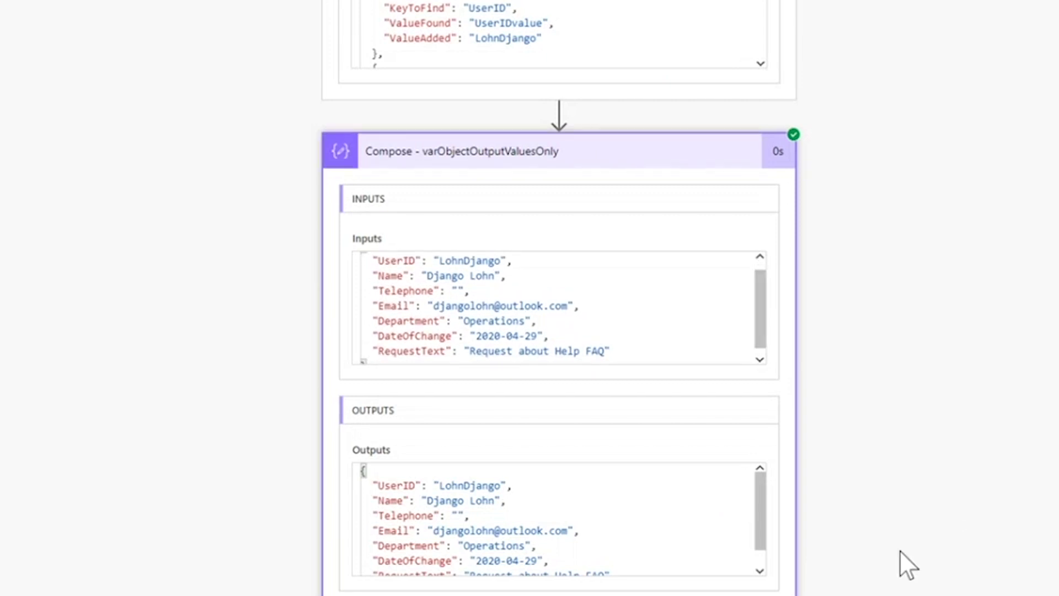
pyautogui.scroll(-5, 752, 434)
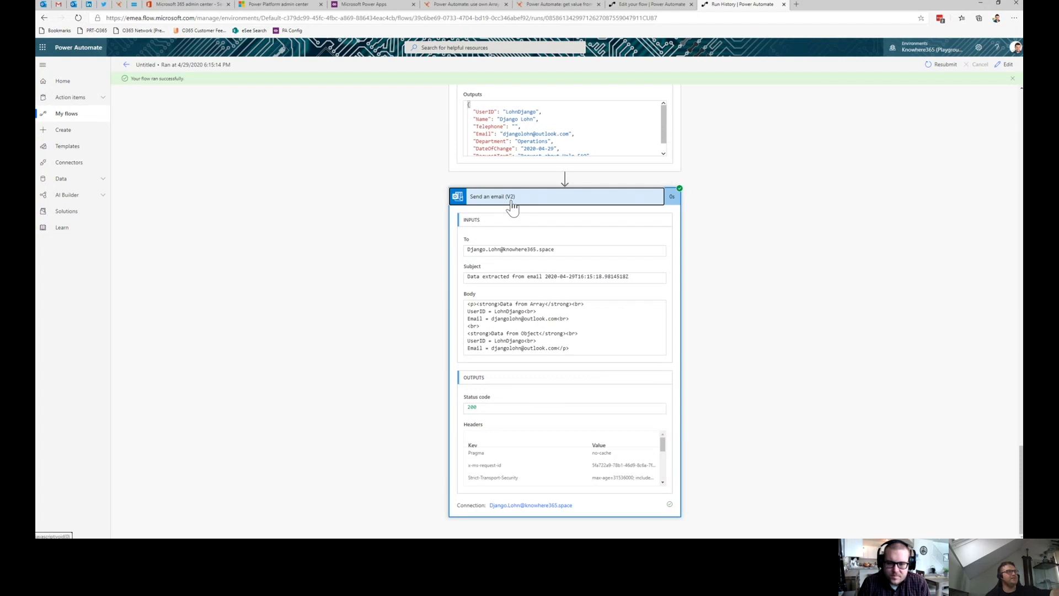
# - Switch to the Outlook inbox, open the "Data extracted from email" message and highlight its "Data from Object" heading
pyautogui.click(74, 5)
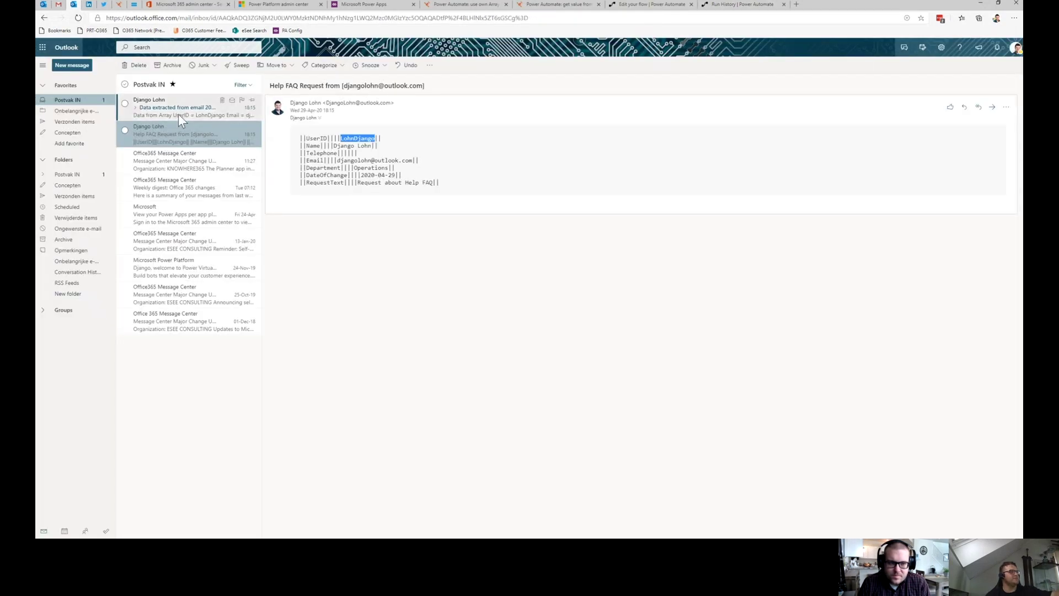
pyautogui.moveTo(336, 154); pyautogui.dragTo(326, 181)
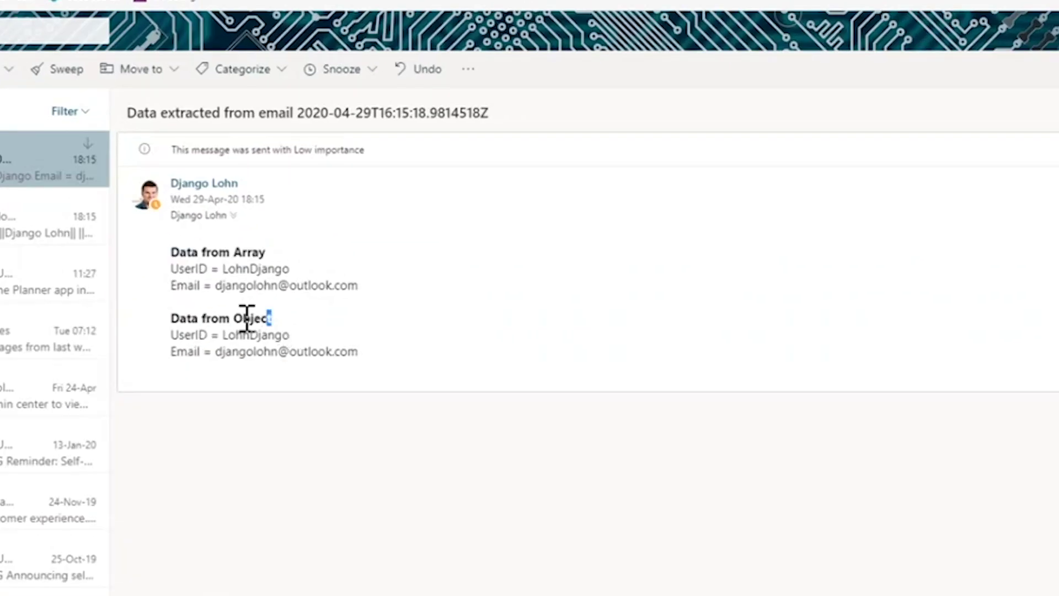
pyautogui.moveTo(247, 318); pyautogui.dragTo(175, 311)
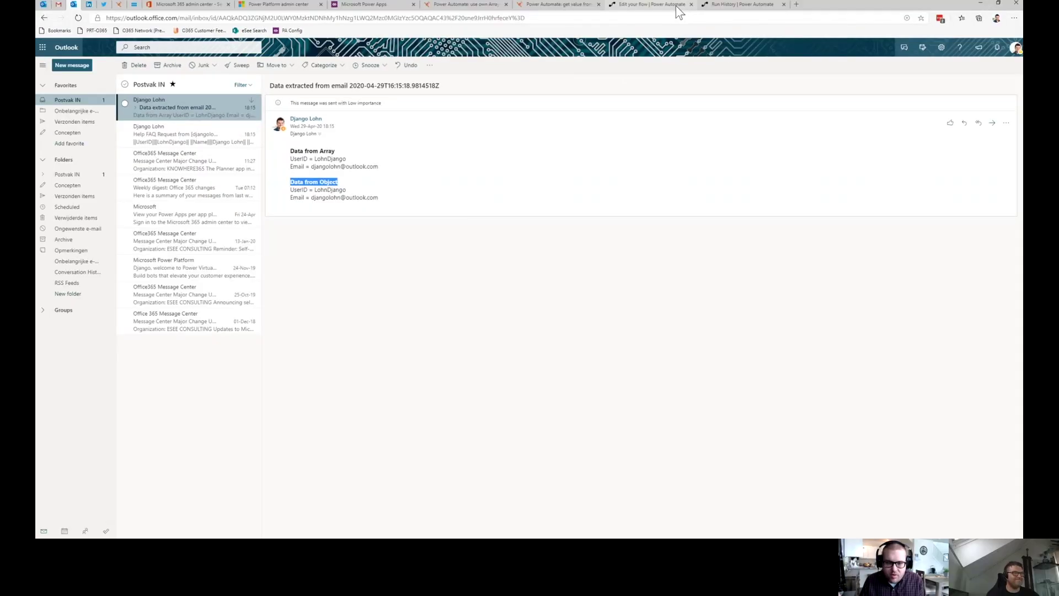
# - Switch to the flow editor and add a new step below Send an email (V2)
pyautogui.click(675, 6)
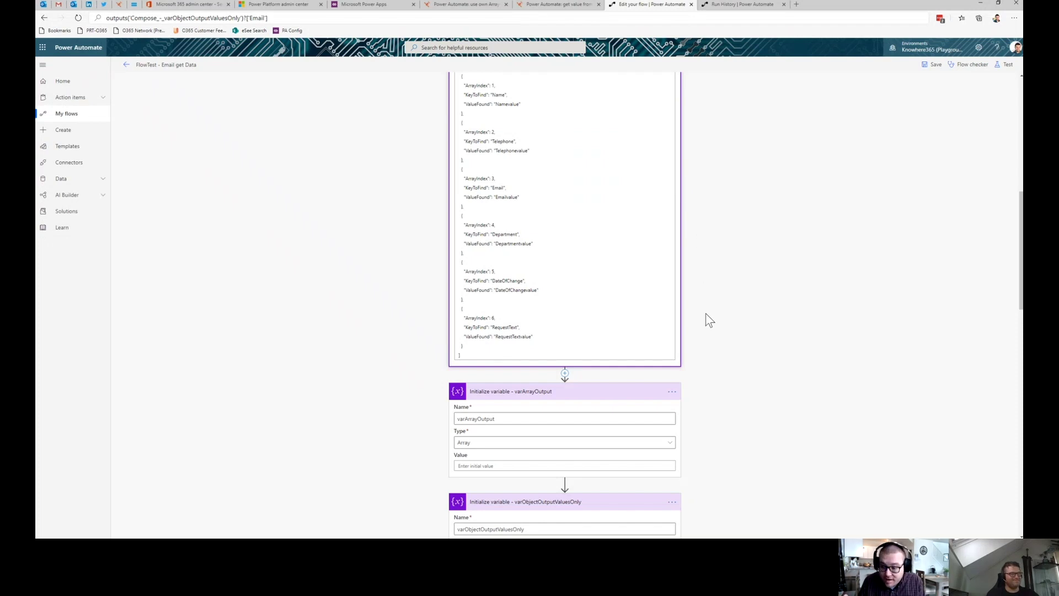
pyautogui.scroll(-15, 706, 313)
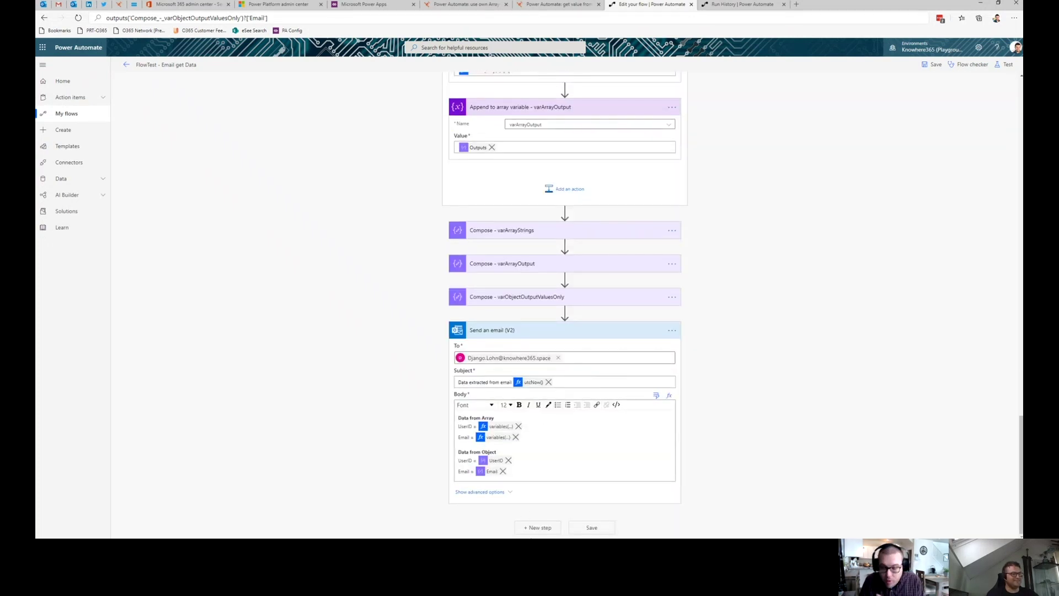
pyautogui.click(543, 528)
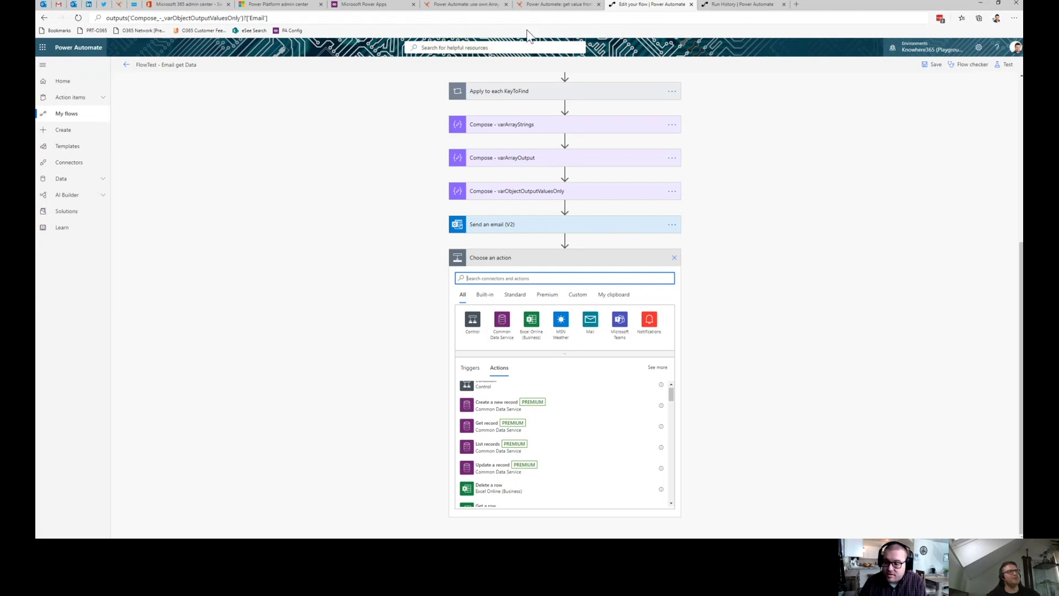
# - Switch to the Knowhere365 website, open its blog posts overview and browse the posts down to the footer
pyautogui.click(488, 6)
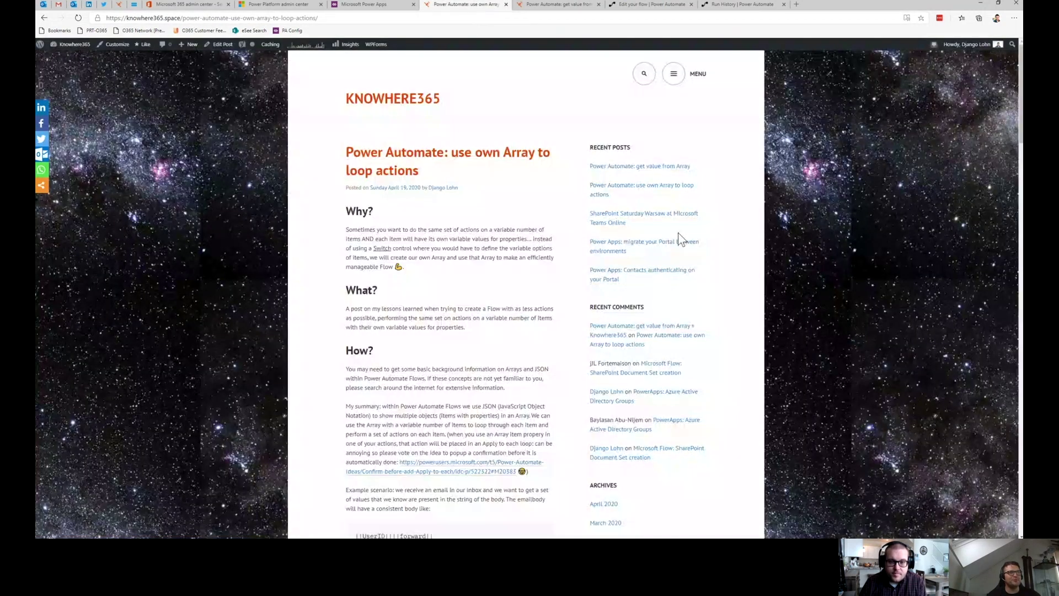
pyautogui.click(674, 80)
pyautogui.click(637, 137)
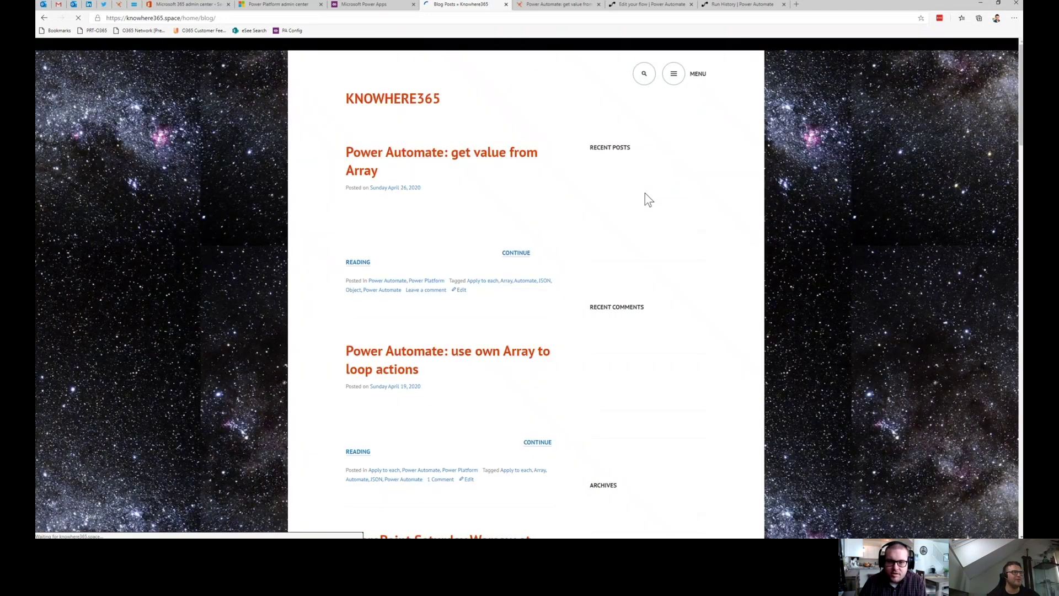
pyautogui.scroll(-10, 530, 257)
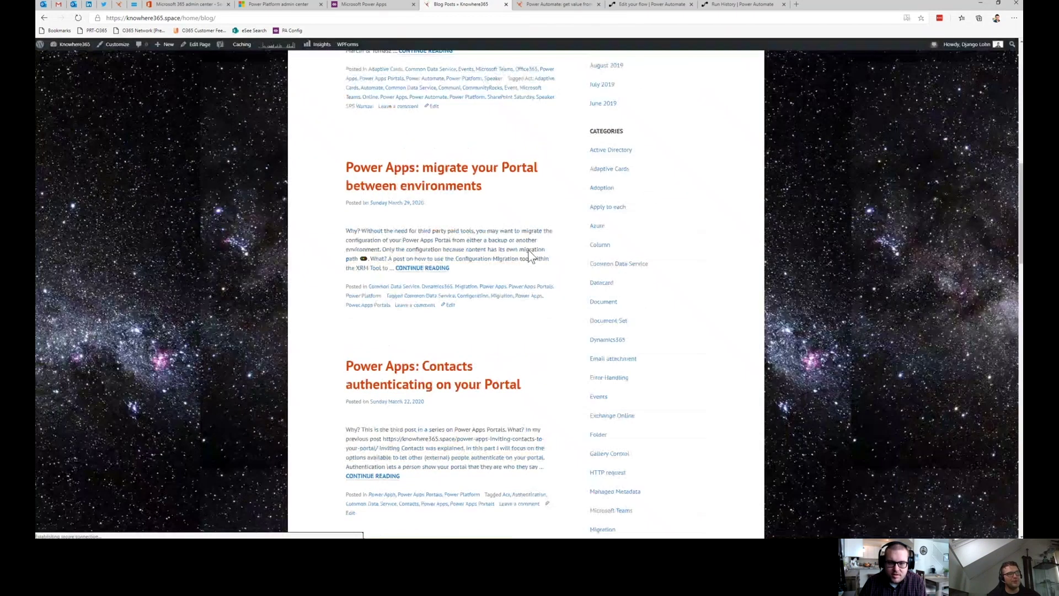
pyautogui.scroll(-10, 529, 251)
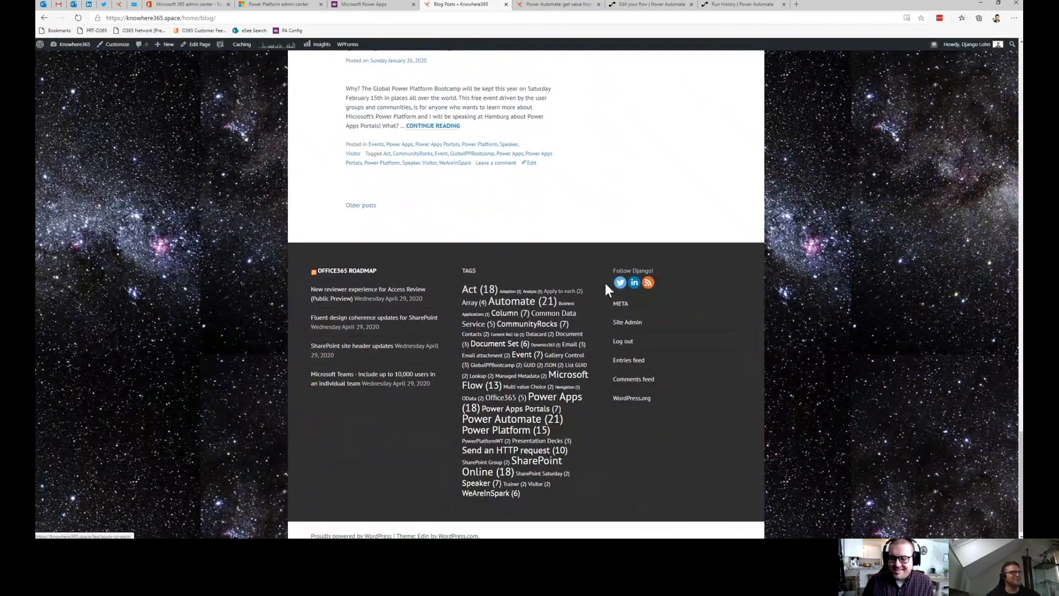
pyautogui.scroll(1, 609, 282)
pyautogui.scroll(6, 609, 283)
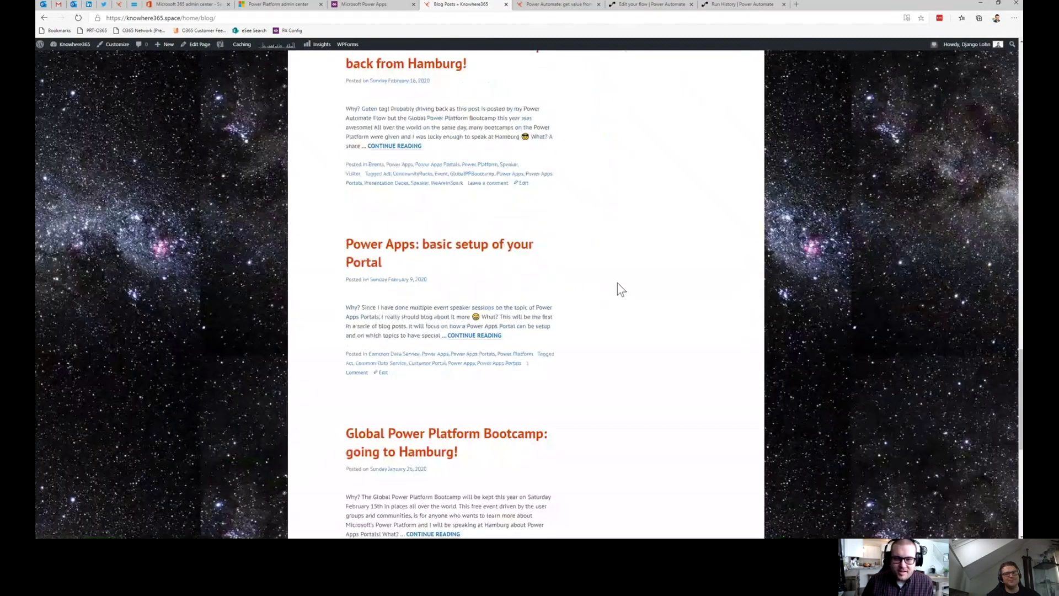